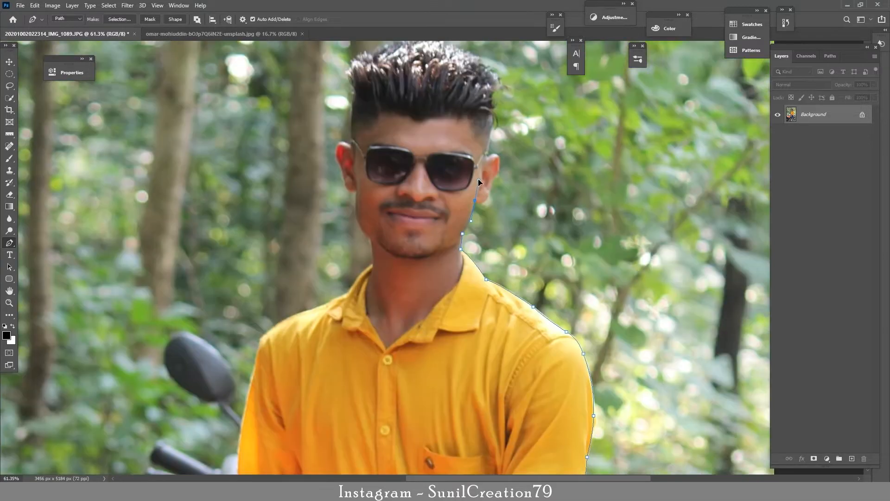
Step: Continue the Pen tool path from the jaw up around the man's ear on the image's right to the hairline
scroll(485, 211, "up", 3)
left_click_drag(468, 198, 473, 159)
left_click_drag(462, 235, 458, 241)
left_click_drag(494, 179, 499, 165)
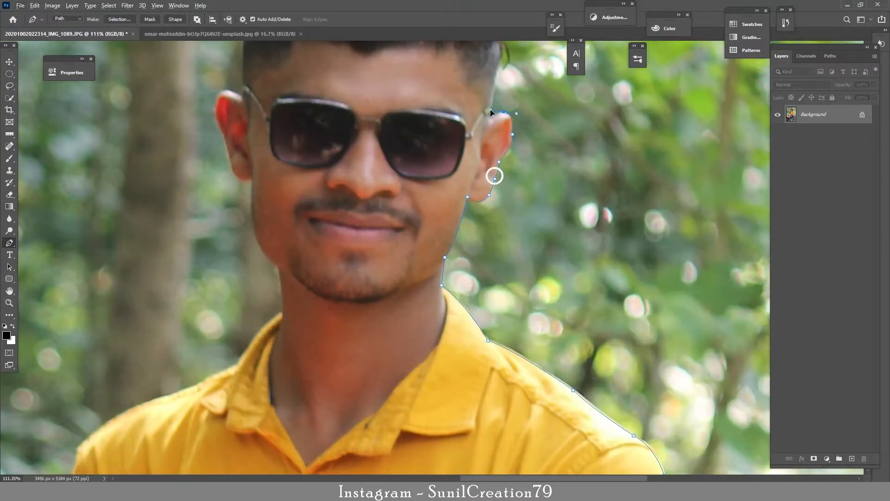
scroll(496, 167, "up", 5)
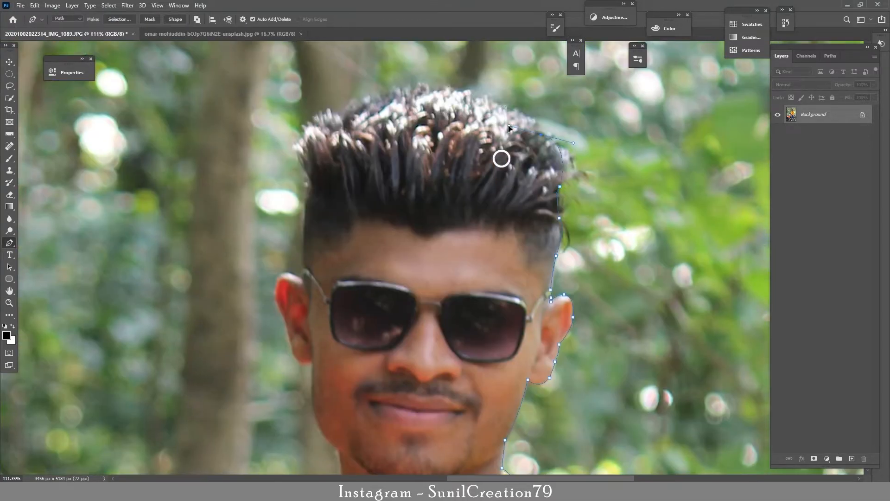
Step: Trace the path over the top of the hair and down the opposite side of the head to the other ear
left_click(366, 107, "alt")
left_click_drag(309, 179, 325, 236)
left_click(309, 179, "alt")
left_click(306, 203)
left_click(304, 241)
left_click(303, 257)
left_click(305, 268)
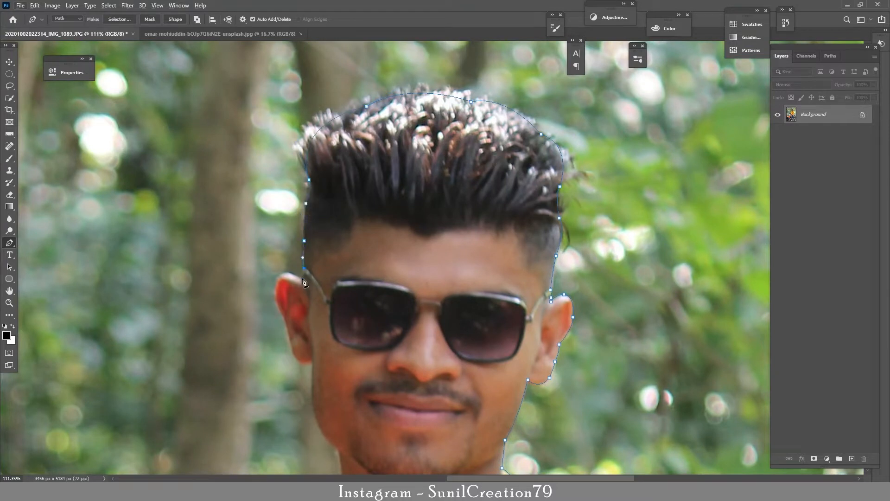
Step: Trace the path around the ear on the image's left and down the cheek to the neck
left_click_drag(302, 279, 374, 262)
left_click(357, 266)
left_click_drag(326, 260, 318, 269)
left_click(326, 260, "alt")
left_click_drag(325, 316, 326, 221)
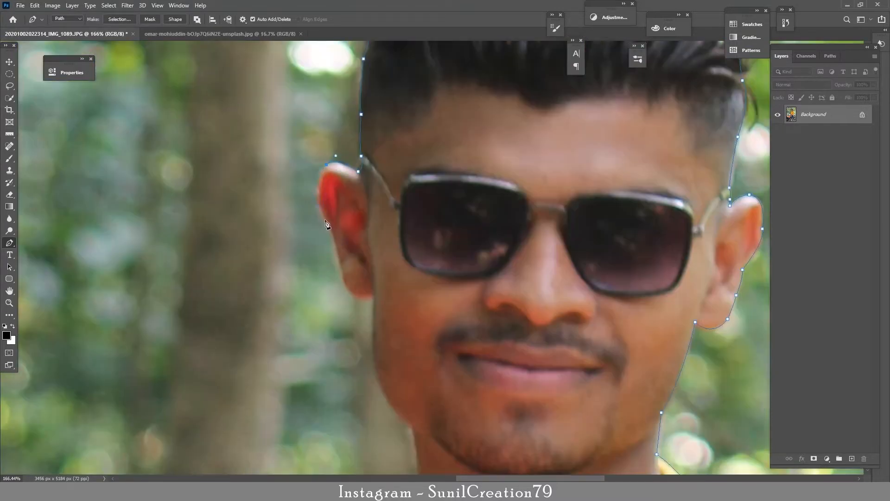
left_click(375, 294, "alt")
left_click_drag(373, 351, 383, 202)
left_click_drag(384, 204, 384, 221)
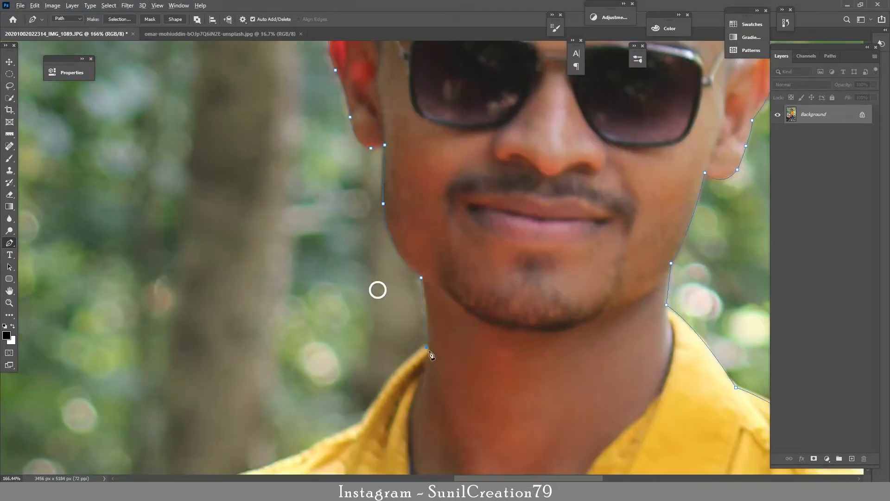
Step: Continue the path from the neck over the shirt collar and along the shoulder on the image's left
left_click_drag(428, 350, 493, 187)
left_click(442, 234)
left_click(423, 264)
left_click(374, 288)
left_click(311, 311)
left_click_drag(218, 359, 188, 388)
left_click(218, 360, "alt")
left_click_drag(216, 364, 299, 192)
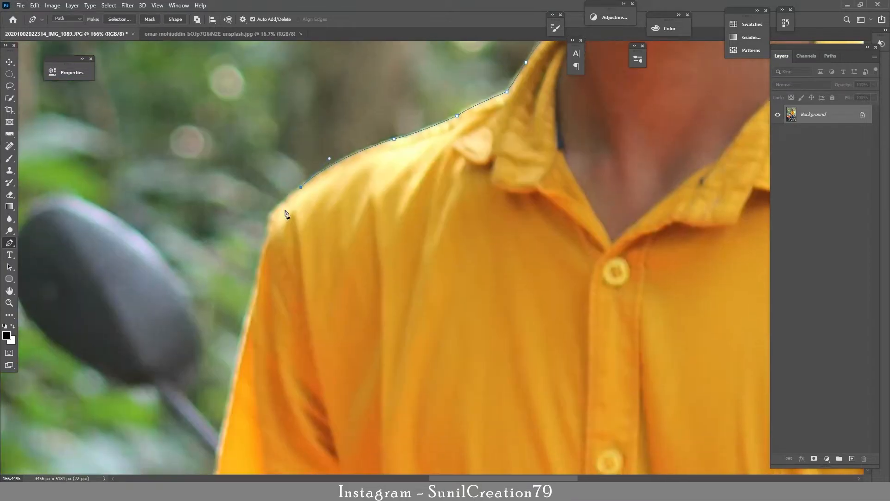
Step: Trace the path around the shoulder's end and down the outer edge of the yellow sleeve
left_click(271, 215)
left_click_drag(257, 277, 314, 163)
left_click(257, 277, "alt")
left_click(289, 237)
left_click_drag(270, 354, 266, 375)
left_click(270, 355, "alt")
left_click_drag(292, 324, 327, 101)
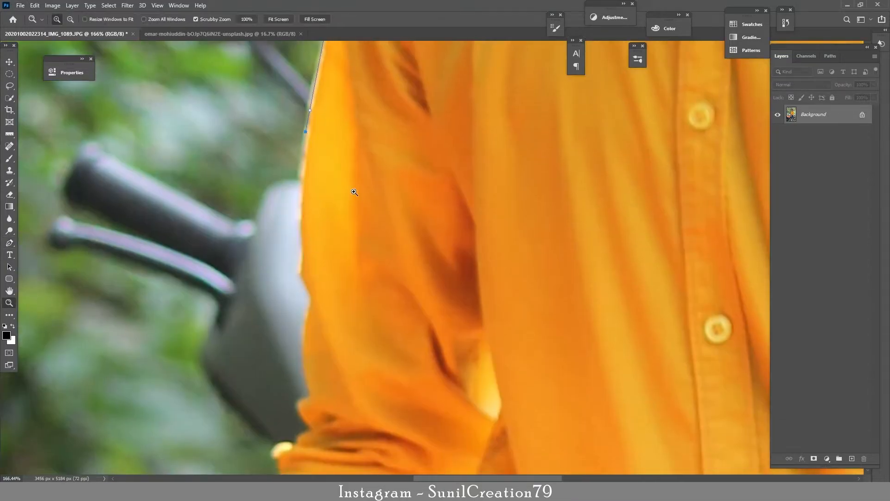
Step: Undo the last five path actions on the yellow sleeve
left_click_drag(354, 192, 349, 192)
left_click_drag(349, 65, 349, 239)
key("ctrl+z")
key("ctrl+z")
key("ctrl+z")
key("ctrl+z")
key("ctrl+z")
Step: Place path points again down the outer edge of the sleeve toward the rolled-up cuff
left_click_drag(351, 120, 349, 128)
left_click_drag(341, 181, 338, 191)
left_click_drag(317, 287, 319, 186)
left_click_drag(308, 285, 307, 345)
left_click(308, 286, "alt")
left_click(309, 321, "alt")
left_click(317, 355, "alt")
left_click_drag(317, 354, 363, 199)
Step: Trace the path around the folds of the rolled-up cuff to the start of the bare forearm
left_click_drag(351, 295, 363, 334)
left_click(351, 295, "alt")
left_click_drag(316, 408, 333, 311)
left_click_drag(329, 310, 330, 162)
left_click(323, 321)
left_click(327, 359, "alt")
Step: Continue the path down the forearm's outer edge and onto the top of the handlebar switch housing
left_click_drag(327, 266, 327, 316)
left_click_drag(320, 357, 309, 373)
left_click(320, 357, "alt")
left_click(348, 361)
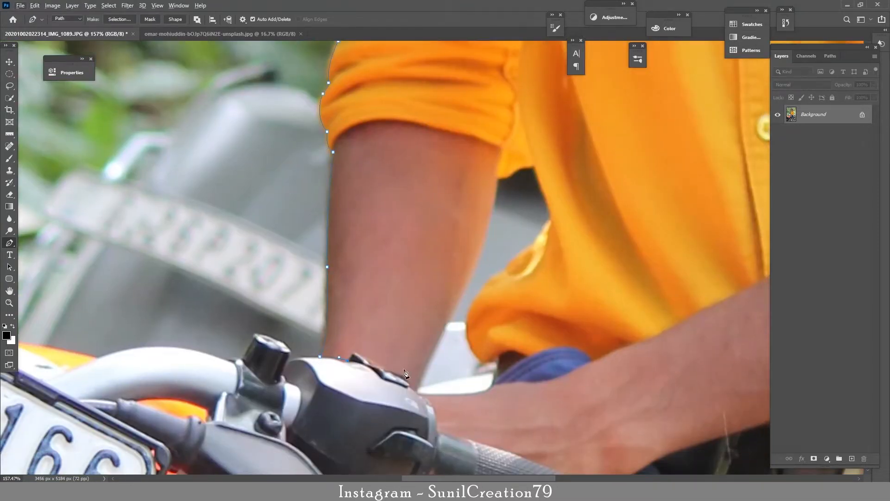
left_click_drag(375, 364, 395, 380)
left_click(374, 364, "alt")
Step: Trace the path past the switch housing and along the upper edge of the handlebar grip below the hand
left_click_drag(416, 393, 415, 245)
left_click_drag(397, 242, 398, 264)
left_click_drag(568, 302, 654, 342)
left_click(568, 301, "alt")
left_click(580, 304, "alt")
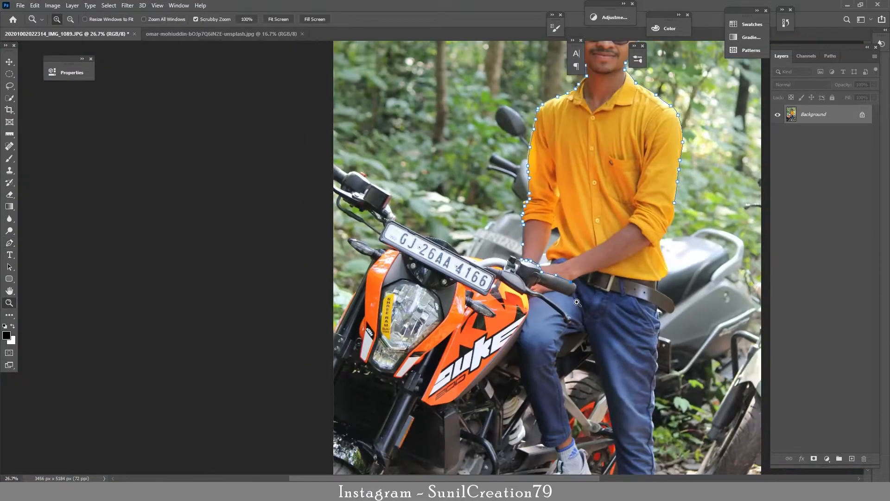
left_click(581, 303, "ctrl")
Step: Trace the path around the end of the handlebar grip, back along its underside and around the fingers
left_click_drag(573, 256, 572, 292)
left_click(573, 256, "alt")
left_click(558, 283)
left_click(547, 284)
left_click(430, 237)
left_click_drag(406, 254, 442, 261)
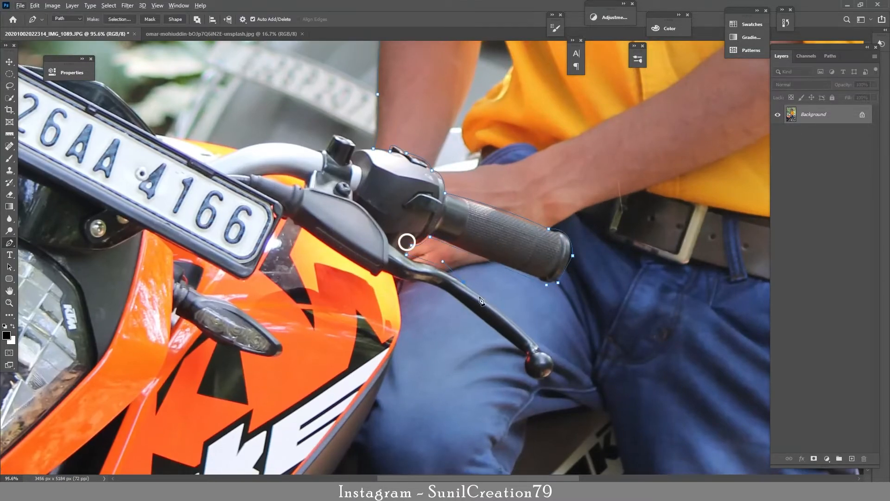
Step: Continue the path down the front edge of the bent leg to the trouser hem
left_click_drag(389, 386, 434, 259)
left_click_drag(416, 318, 412, 343)
left_click_drag(415, 395, 400, 255)
left_click_drag(430, 356, 466, 249)
left_click_drag(495, 292, 511, 317)
left_click_drag(511, 349, 522, 258)
Step: Trace the path from the ankle down the sock and along the laced front of the raised shoe
left_click(555, 256, "alt")
left_click_drag(555, 256, 569, 286)
left_click(563, 276, "alt")
left_click_drag(565, 309, 547, 267)
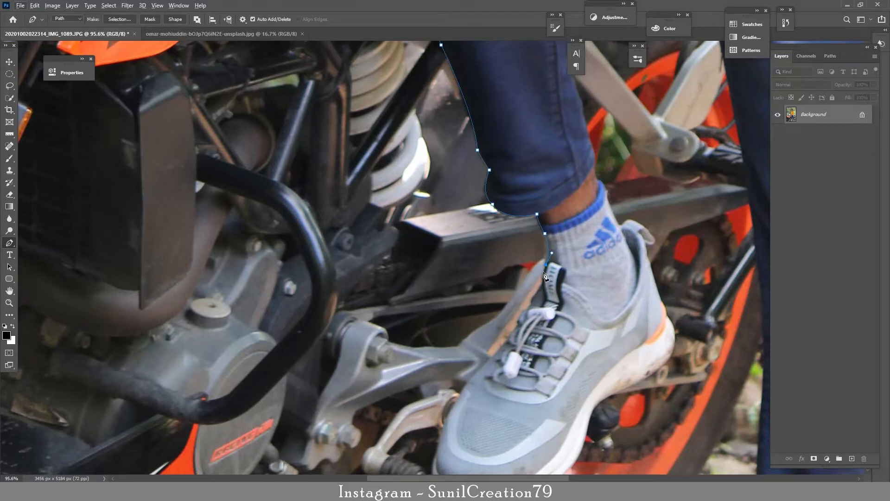
left_click_drag(578, 311, 570, 278)
left_click(537, 252)
left_click(511, 293)
left_click(501, 309)
left_click(457, 355)
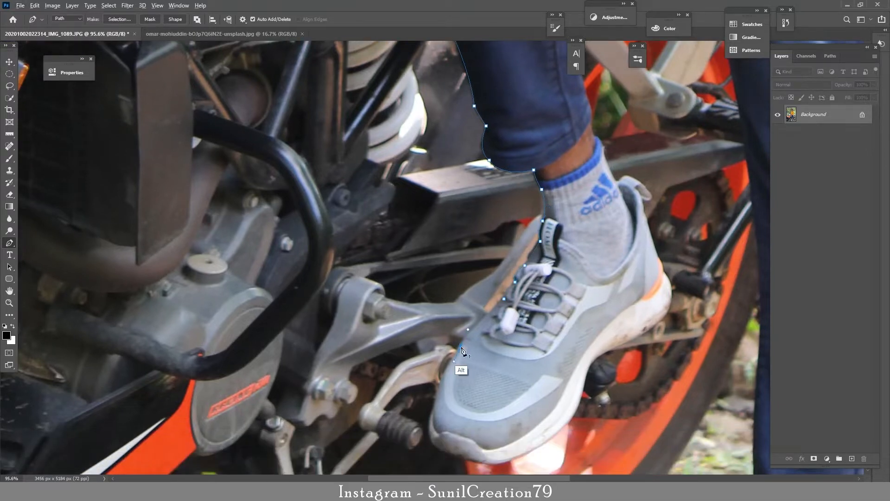
Step: Trace the path around the toe of the shoe and the front part of its sole
left_click_drag(431, 416, 430, 435)
left_click_drag(436, 427, 452, 287)
left_click_drag(455, 322, 479, 337)
left_click(455, 323, "alt")
left_click(484, 333)
left_click_drag(539, 324, 573, 307)
left_click(539, 324, "alt")
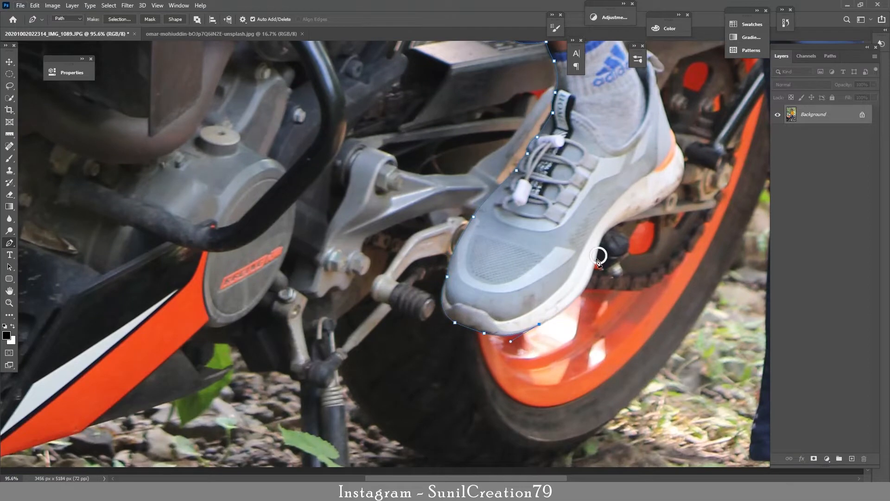
Step: Continue the path along the underside of the shoe's sole to the heel
left_click_drag(597, 258, 601, 216)
left_click(597, 258, "alt")
left_click_drag(631, 219, 521, 300)
left_click(507, 306)
left_click(549, 286)
left_click(561, 276)
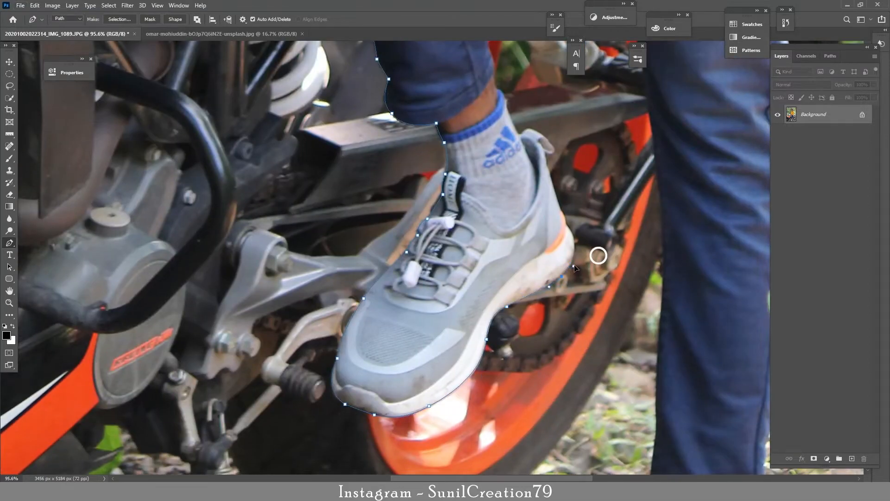
Step: Trace the path up the back of the heel and around the shoe's pull tab
left_click(561, 210)
left_click_drag(516, 105, 557, 207)
left_click(591, 279)
left_click(587, 268)
left_click_drag(585, 260, 604, 265)
left_click_drag(602, 254, 604, 259)
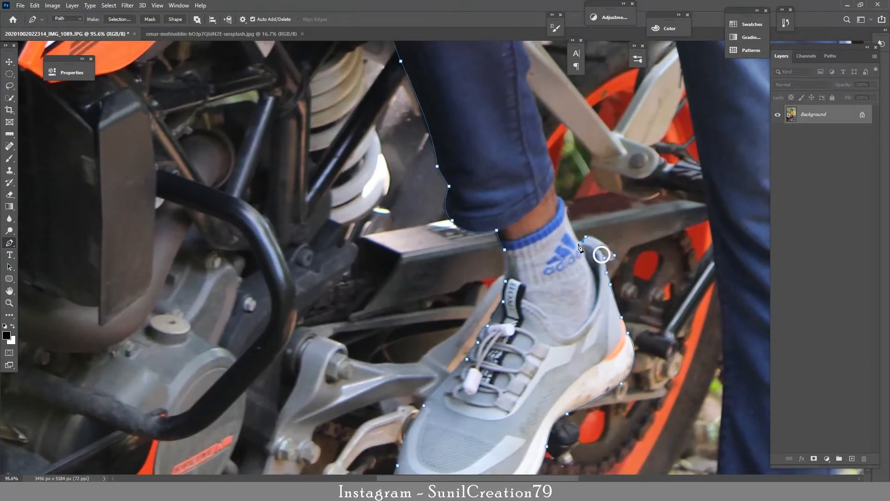
Step: Continue the path from the sock up over the trouser hem and along the back of the bent leg's calf
left_click(556, 198, "alt")
left_click(552, 182)
left_click_drag(552, 182, 575, 252)
left_click_drag(573, 228, 583, 273)
mouse_move(570, 228)
left_mouse_down()
mouse_move(567, 218)
mouse_move(567, 244)
left_mouse_up()
left_click(570, 229, "alt")
left_click(561, 198)
left_click_drag(568, 229, 567, 290)
left_click(568, 230, "alt")
left_click(562, 211)
Step: Trace the path along the trouser folds behind the bent knee, following each crease
left_click_drag(550, 222, 524, 183)
left_click_drag(536, 185, 540, 230)
left_click(532, 236, "alt")
left_click(530, 230)
left_click_drag(530, 230, 555, 248)
scroll(552, 263, "up", 3)
left_click(554, 229)
left_click_drag(581, 179, 564, 226)
left_click_drag(564, 226, 569, 215)
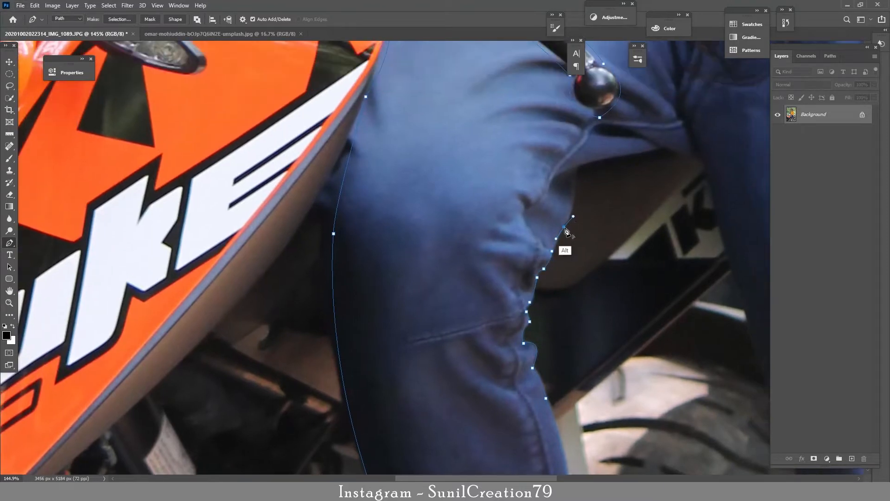
Step: Trace the path along the underside of the bent thigh to where it meets the standing leg
left_click_drag(579, 168, 583, 131)
left_click(579, 168, "alt")
left_click_drag(622, 155, 674, 140)
left_click(663, 146, "alt")
left_click_drag(705, 169, 504, 168)
left_click(497, 155)
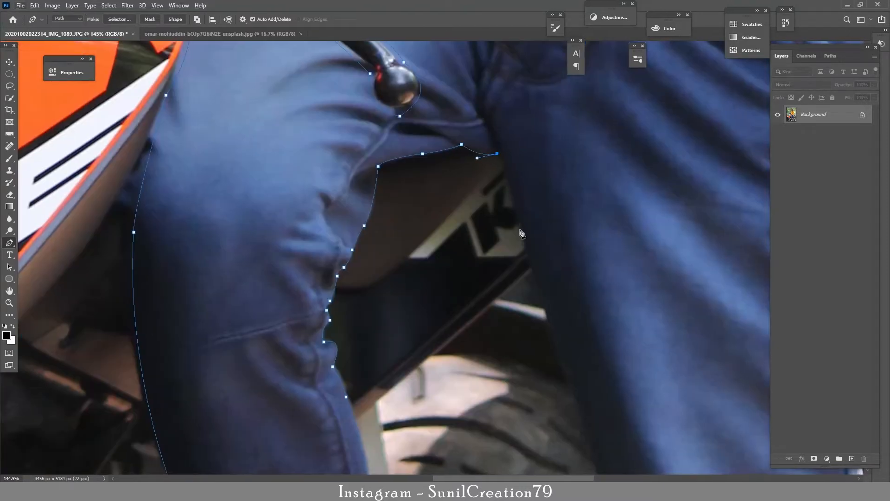
Step: Continue the path down the inner edge of the standing leg's thigh and knee
left_click_drag(520, 228, 537, 291)
left_click(520, 229, "alt")
left_click_drag(538, 260, 482, 149)
left_click_drag(519, 291, 532, 338)
left_click_drag(533, 334, 490, 199)
left_click_drag(510, 250, 532, 388)
left_click_drag(559, 440, 491, 230)
Step: Trace the path down the inner edge of the standing leg's lower half toward the hem
left_click_drag(478, 268, 488, 303)
left_click_drag(488, 306, 486, 343)
left_click_drag(482, 345, 465, 207)
left_click_drag(462, 314, 420, 176)
left_click_drag(419, 254, 421, 298)
left_click(420, 254, "alt")
Step: Trace the path around the standing leg's hem and across just below the photo's bottom border
left_click(406, 372)
left_click_drag(412, 335, 409, 300)
left_click(393, 337)
left_click_drag(401, 366, 417, 370)
left_click(566, 382)
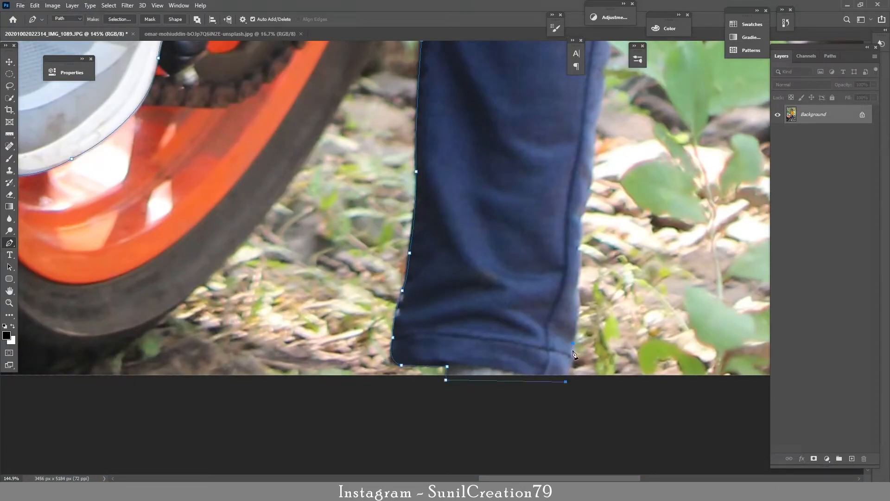
Step: Trace the path up the outer edge of the standing leg from the hem to the lower calf
left_click(573, 346)
left_click(577, 315)
left_click(577, 290)
left_click_drag(577, 278, 555, 368)
left_click(554, 339)
left_click(557, 311)
left_click_drag(562, 293, 567, 284)
Step: Continue the path up the outer edge of the standing leg's calf
left_click_drag(571, 228, 570, 183)
left_click_drag(572, 184, 590, 213)
left_click(576, 292)
left_click(580, 251)
left_click(589, 190)
left_click_drag(602, 159, 599, 261)
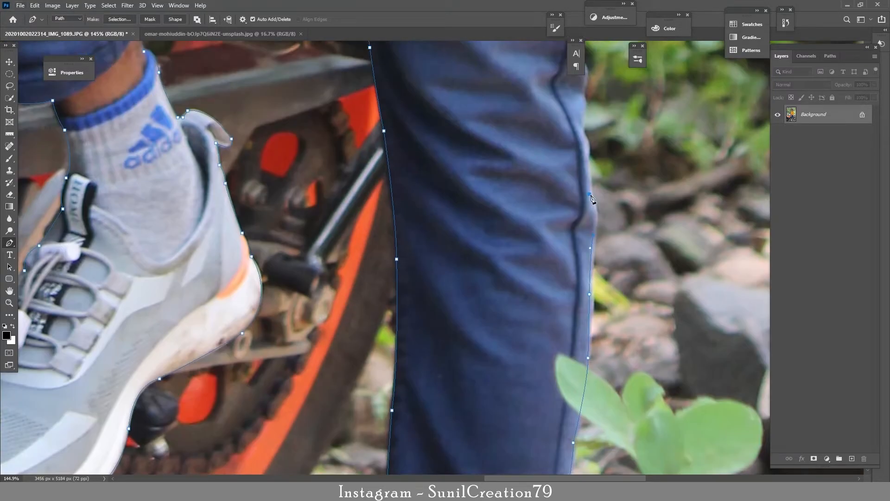
Step: Trace the path along the trouser folds on the standing leg's outer edge toward the knee
left_click_drag(589, 193, 585, 142)
left_click_drag(581, 153, 588, 238)
left_click(590, 216)
left_click_drag(590, 172, 595, 255)
mouse_move(593, 226)
left_mouse_down()
mouse_move(578, 188)
mouse_move(597, 232)
left_mouse_up()
left_click(594, 181)
left_click(598, 201)
left_click(597, 229)
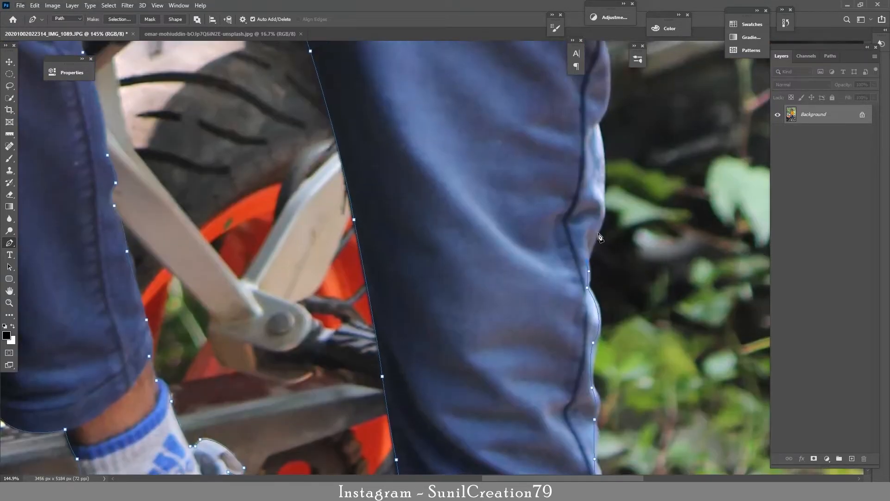
Step: Follow the outer edge of the standing leg with the path around the folds just above the knee
left_click_drag(603, 190, 598, 167)
left_click_drag(597, 126, 606, 214)
left_click(602, 231, "alt")
left_click_drag(612, 185, 617, 258)
left_click(617, 258)
left_click_drag(610, 220, 602, 209)
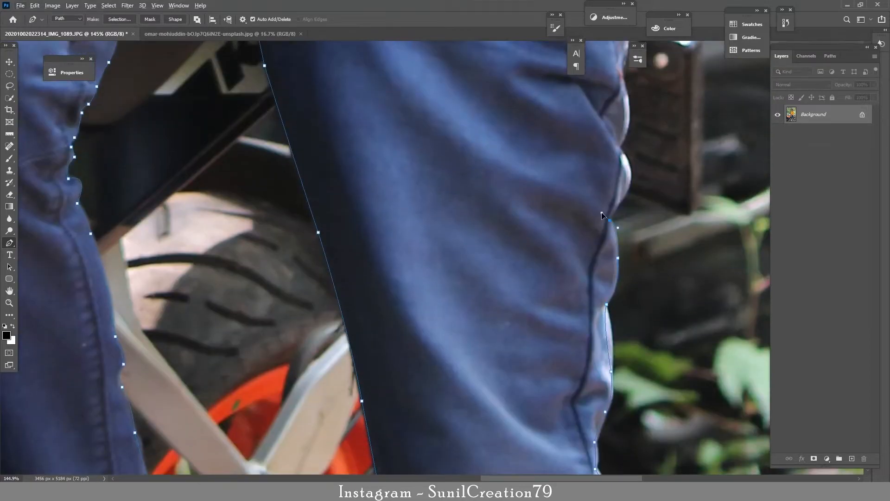
Step: Trace the path around the bulging fabric folds on the outer edge of the standing leg's upper thigh
left_click(618, 205)
left_click_drag(621, 154, 602, 209)
left_click_drag(626, 183, 625, 244)
left_click_drag(623, 199, 622, 185)
left_click(625, 202, "alt")
left_click_drag(633, 171, 622, 274)
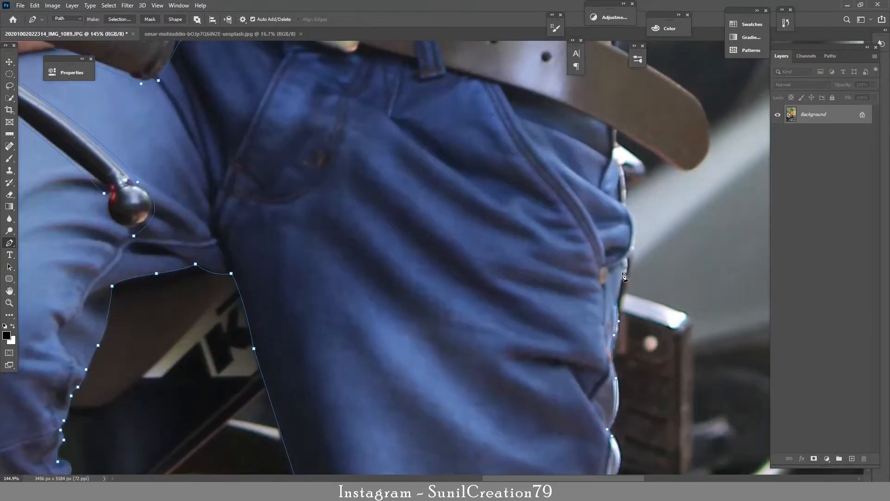
Step: Continue the path up the hip and around the trouser pocket to the underside of the belt
left_click(625, 207, "alt")
left_click_drag(622, 173, 604, 266)
left_click_drag(604, 258, 596, 240)
left_click(604, 259, "alt")
left_click_drag(599, 254, 633, 250)
left_click(628, 243)
left_click_drag(629, 217, 629, 210)
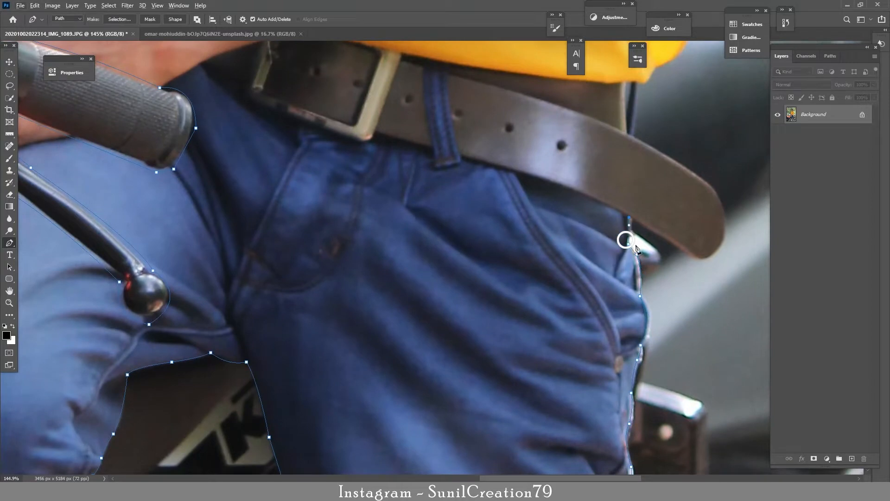
Step: Trace the path around the loose belt end and on to the hem of the yellow shirt
left_click_drag(680, 249, 694, 261)
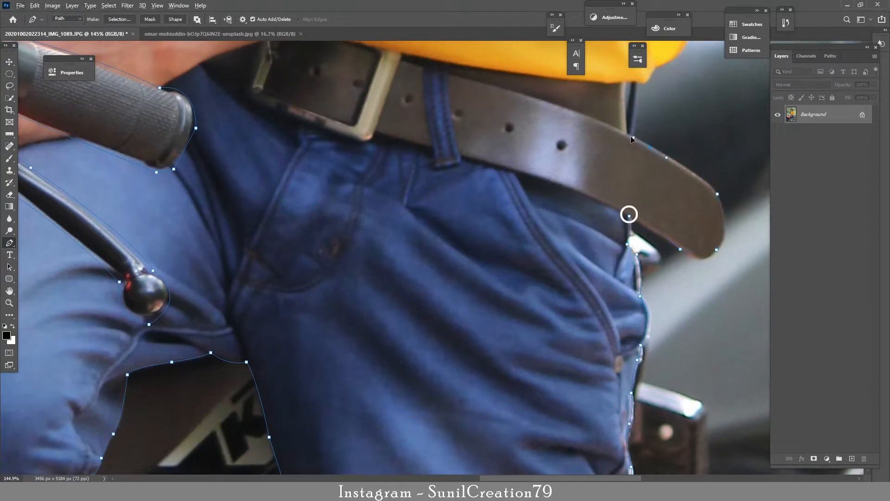
left_click_drag(633, 131, 667, 224)
left_click(662, 228)
left_click_drag(661, 174, 665, 158)
left_click_drag(689, 160, 619, 276)
left_click(689, 160, "alt")
Step: Continue the path up the shirt's side and sleeve, close the outline of the man, and convert it to a selection
left_click_drag(651, 222, 643, 200)
left_click_drag(645, 214, 638, 190)
left_click_drag(634, 180, 655, 290)
left_click_drag(632, 216, 631, 203)
left_click_drag(633, 204, 651, 285)
left_click_drag(666, 245, 653, 324)
left_click_drag(669, 278, 664, 348)
left_click(680, 263, "alt")
left_click_drag(678, 238, 676, 153)
left_click_drag(603, 204, 530, 254)
key("ctrl+Return")
Step: Start a path around the gap between arm and shirt, following the shirt opening and the forearm's inner edge down to the handlebar
left_click_drag(484, 166, 521, 163)
mouse_move(523, 156)
left_mouse_down()
mouse_move(506, 98)
mouse_move(480, 85)
left_mouse_up()
left_click(502, 80)
left_click_drag(471, 93, 469, 98)
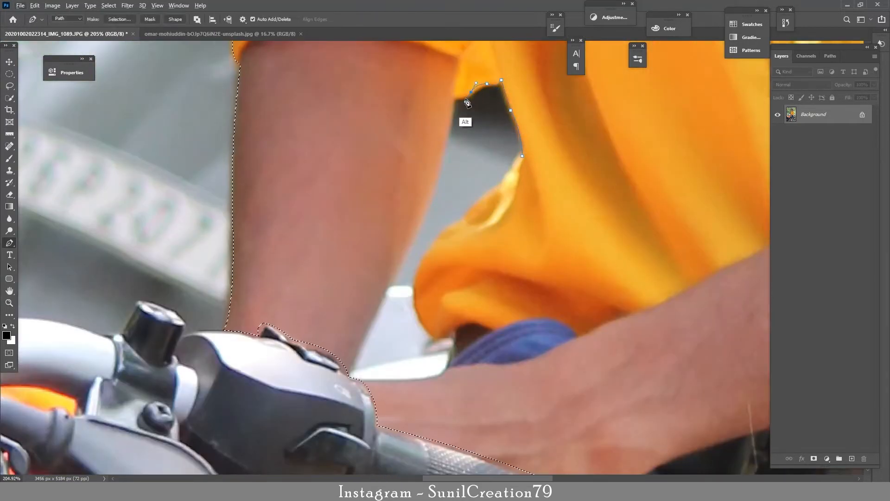
left_click_drag(427, 179, 404, 219)
left_click_drag(367, 298, 353, 328)
left_click(350, 342)
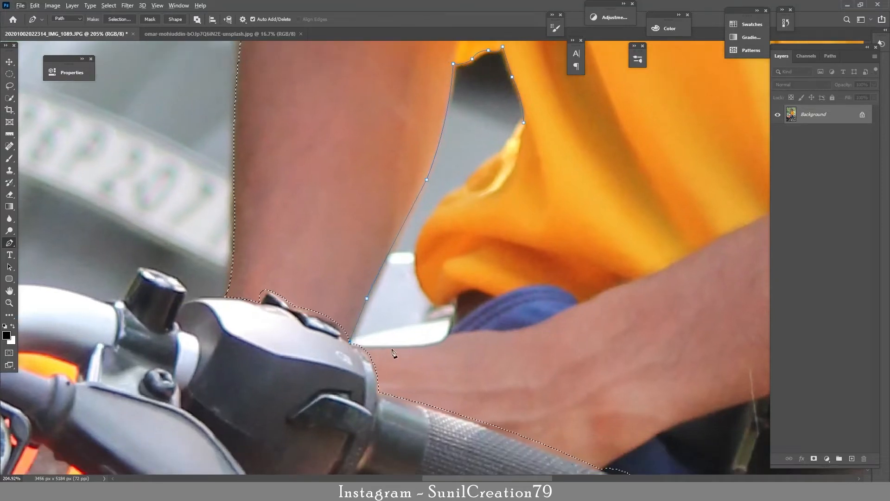
Step: Close the gap's path along the other forearm and the shirt's lower edge, and subtract it from the selection
left_click_drag(392, 349, 410, 349)
left_click_drag(453, 330, 461, 307)
left_click(443, 303)
left_click(418, 274)
mouse_move(463, 187)
left_mouse_down()
mouse_move(523, 152)
mouse_move(465, 187)
left_mouse_up()
left_click(502, 151)
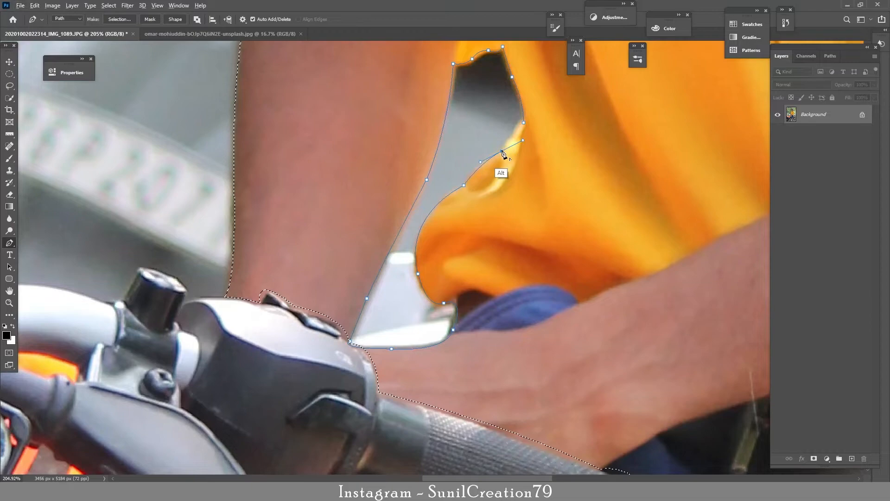
left_click(523, 122)
key("ctrl+alt+Return")
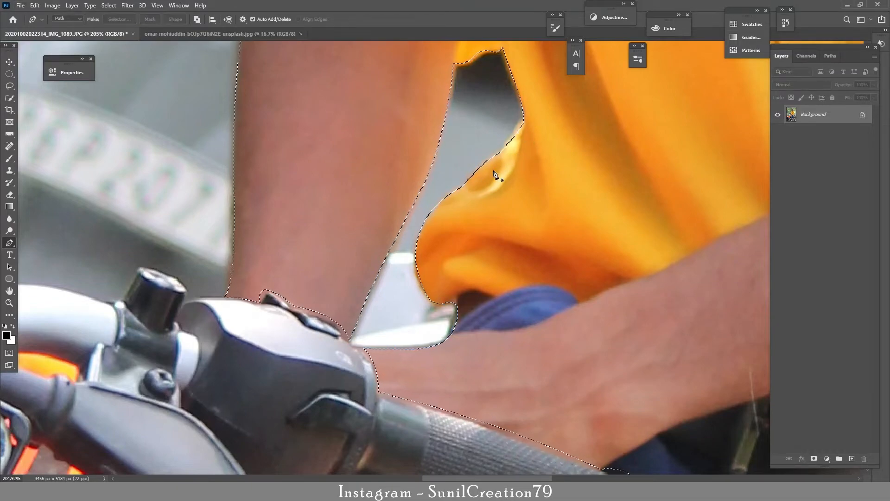
Step: Duplicate the Background layer and mask the copy to the selected man
key("z")
left_click_drag(539, 232, 448, 245)
left_click_drag(582, 384, 633, 383)
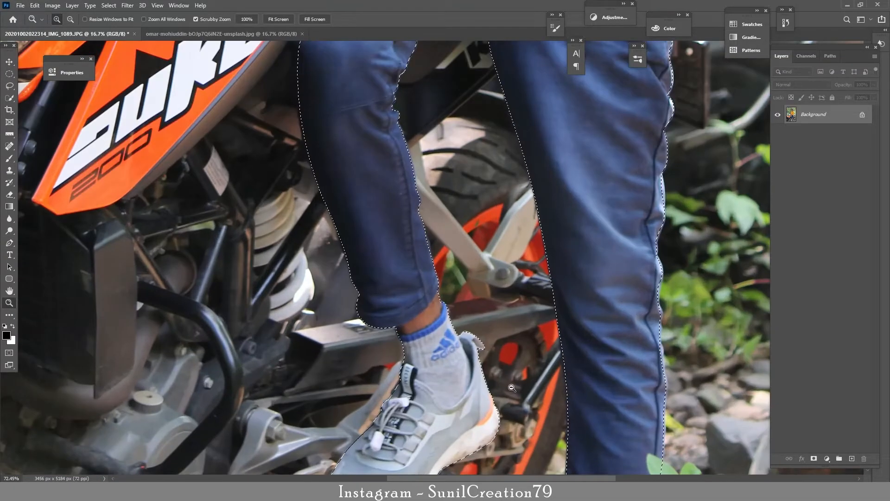
left_click_drag(507, 371, 407, 369)
key("p")
left_click_drag(828, 116, 852, 458)
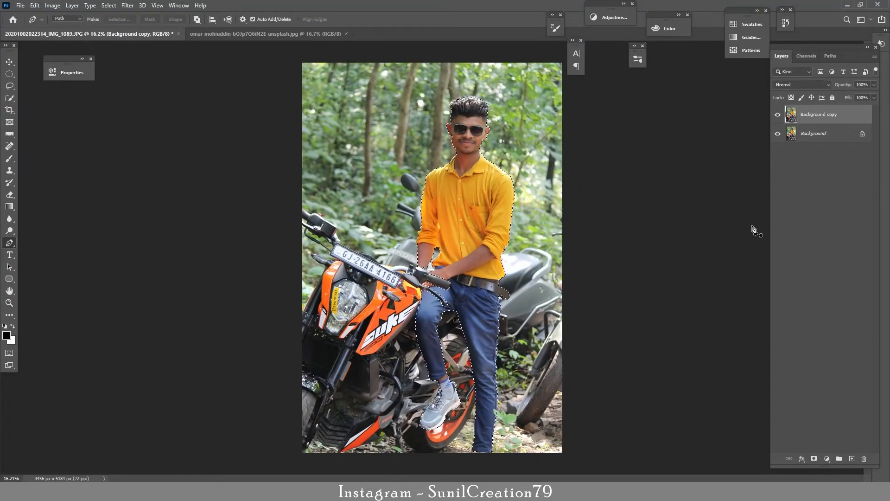
left_click(813, 458)
Step: Convert the cutout layer to a smart object and copy it into the omar-mohiuddin road photo
right_click(856, 118)
left_click(758, 219)
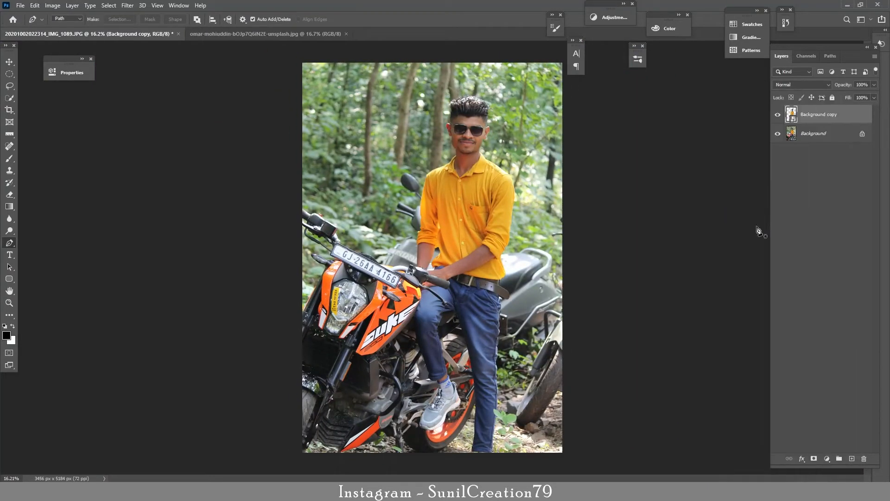
left_click(252, 36)
left_click(135, 36)
left_click_drag(818, 116, 469, 239)
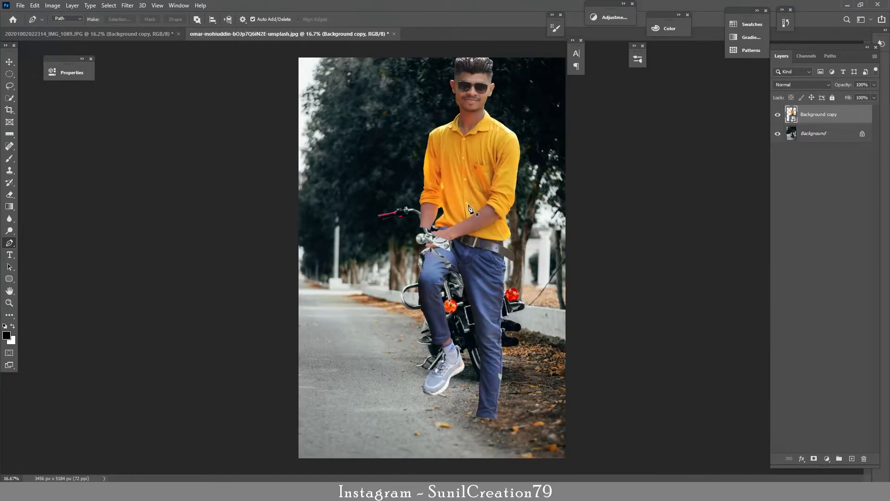
Step: Move the man fully inside the road photo and flip him horizontally
key("v")
left_click_drag(455, 204, 441, 228)
right_click(449, 188)
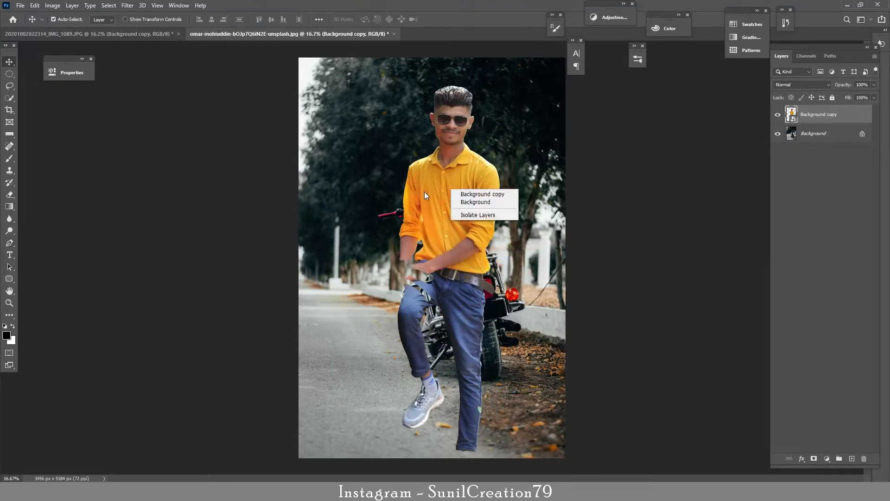
left_click(463, 192)
key("ctrl+t")
right_click(454, 200)
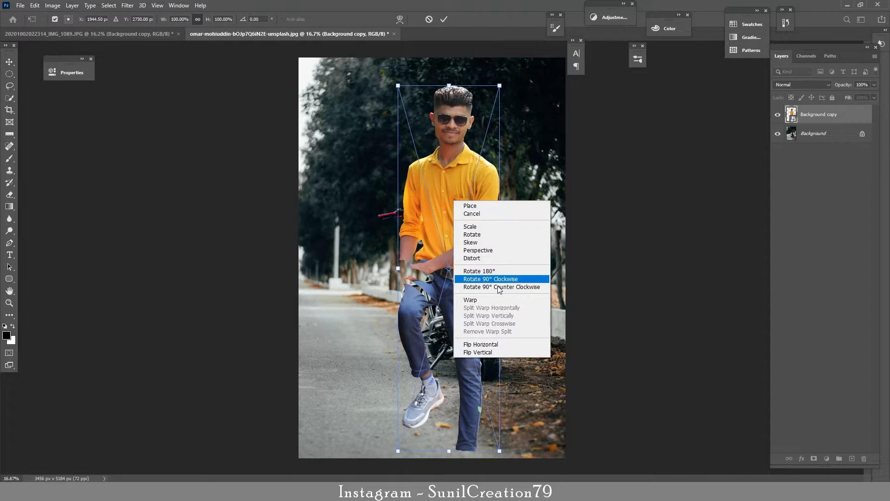
left_click(498, 344)
Step: Scale the man down and position him on the road leaning against the parked motorcycle
left_click_drag(449, 85, 449, 211)
left_click_drag(460, 276, 441, 200)
key("Return")
key("ctrl+0")
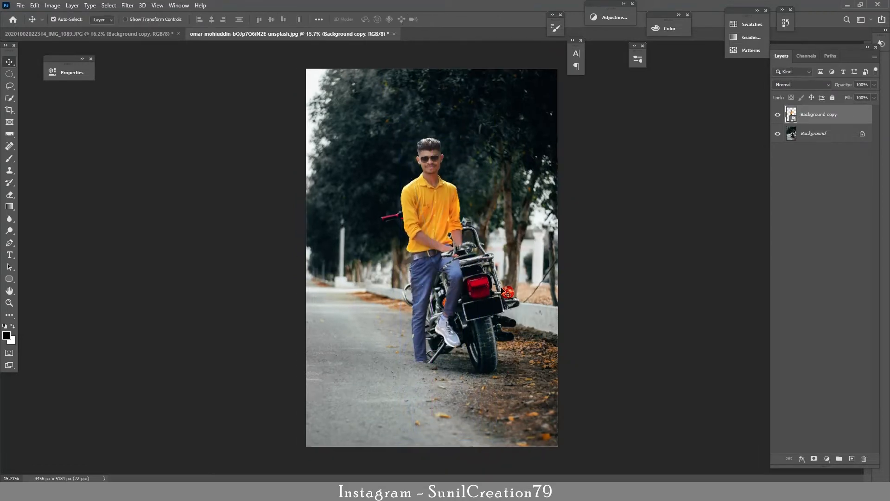
left_click_drag(427, 270, 419, 273)
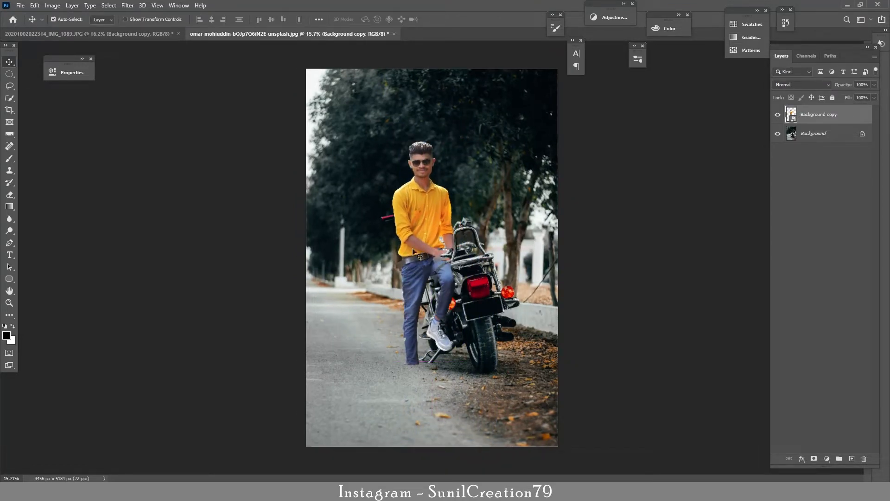
Step: Add a new empty layer above the cutout for retouching the hands and thigh
key("z")
left_click_drag(448, 248, 493, 264)
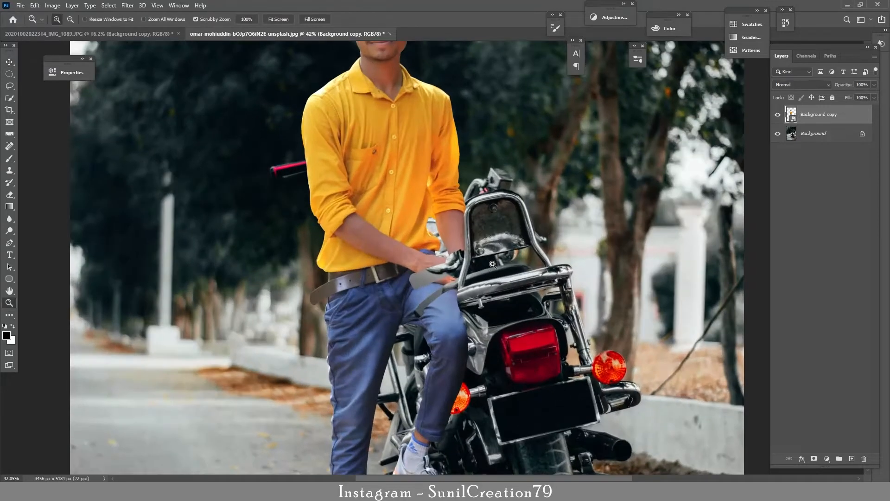
left_click_drag(445, 306, 478, 307)
key("v")
left_click(851, 458)
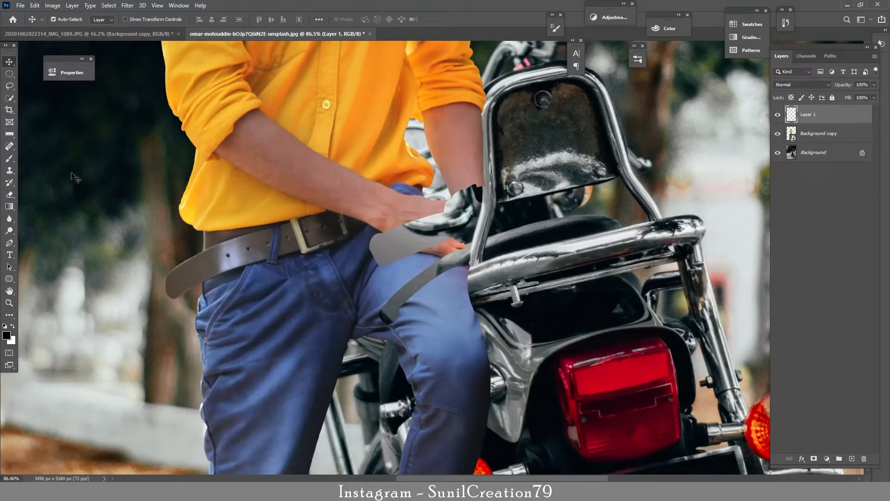
Step: Draw a closed path below the hand over the upper thigh and grey patch, and convert it to a selection
left_click(10, 242)
left_click(383, 232)
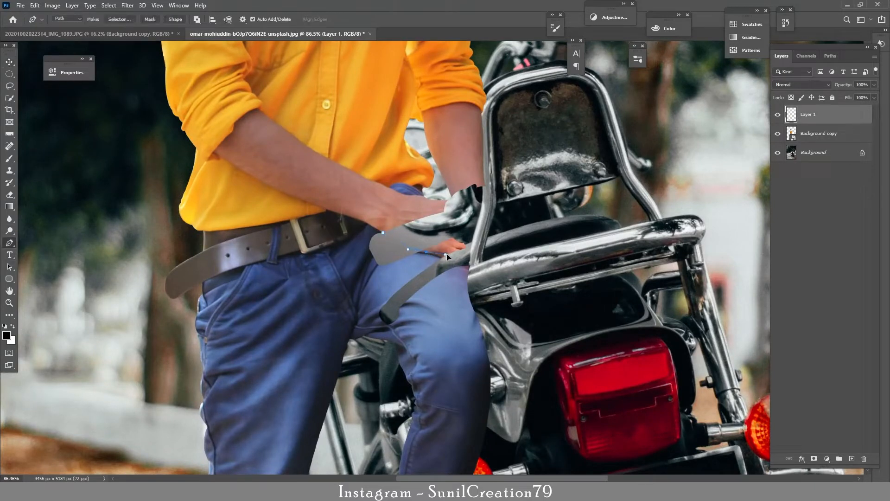
left_click_drag(447, 256, 451, 253)
left_click_drag(405, 278, 394, 280)
left_click_drag(372, 285, 361, 284)
left_click_drag(345, 277, 338, 270)
left_click_drag(332, 255, 331, 245)
left_click_drag(342, 231, 347, 228)
left_click_drag(372, 223, 391, 220)
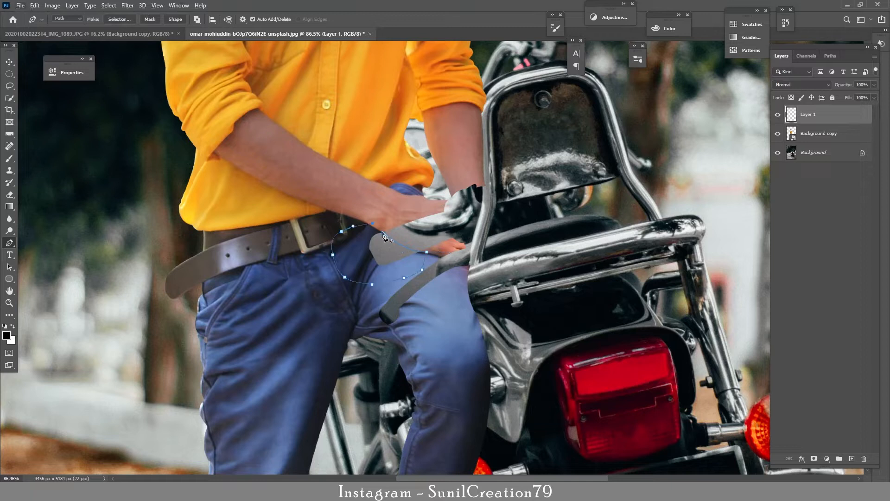
left_click(424, 250)
key("ctrl+Return")
Step: Clone trouser fabric over the grey handlebar remnant inside the selection with the Clone Stamp tool
key("s")
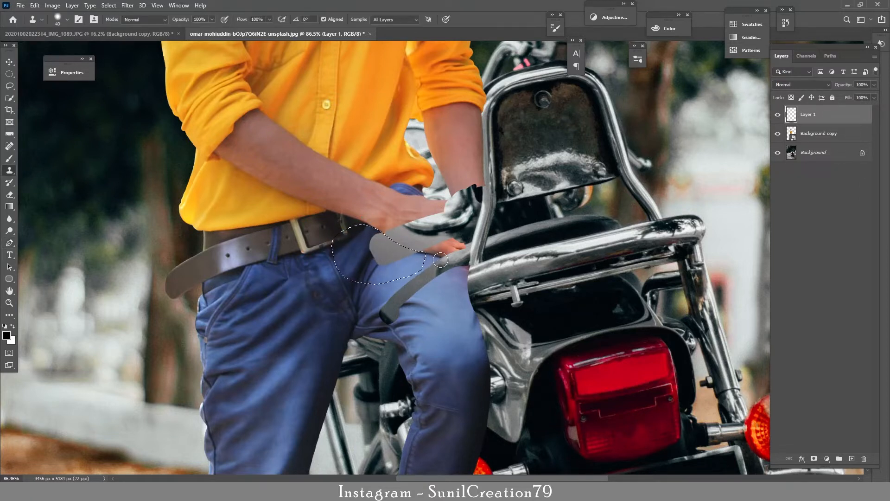
left_click(408, 293, "alt")
mouse_move(414, 260)
left_mouse_down()
mouse_move(378, 264)
mouse_move(382, 246)
mouse_move(396, 249)
mouse_move(384, 234)
mouse_move(402, 250)
mouse_move(367, 277)
mouse_move(375, 240)
left_mouse_up()
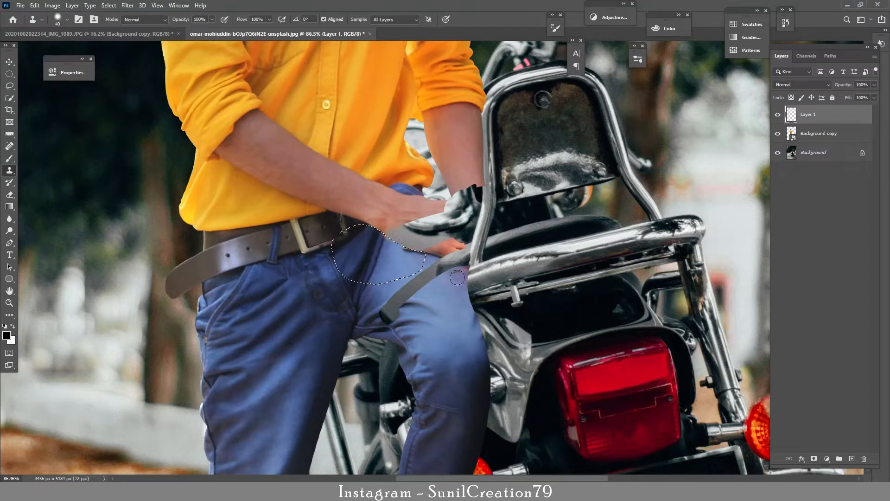
Step: Clone hand skin with a smaller brush over the remaining grey patch between the hand and the thigh
key("bracketleft")
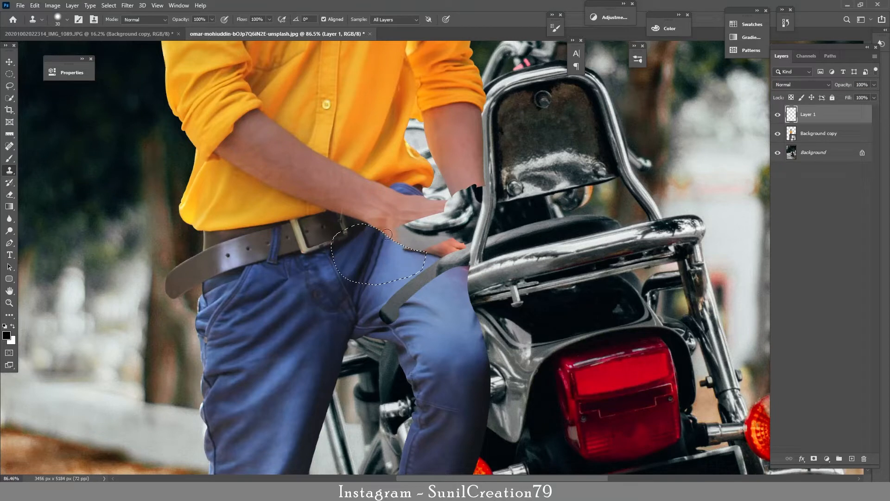
left_click(398, 227, "alt")
mouse_move(390, 242)
left_mouse_down()
mouse_move(429, 248)
mouse_move(419, 245)
left_mouse_up()
left_click(399, 227, "alt")
left_click(397, 238, "alt")
left_click(434, 250, "alt")
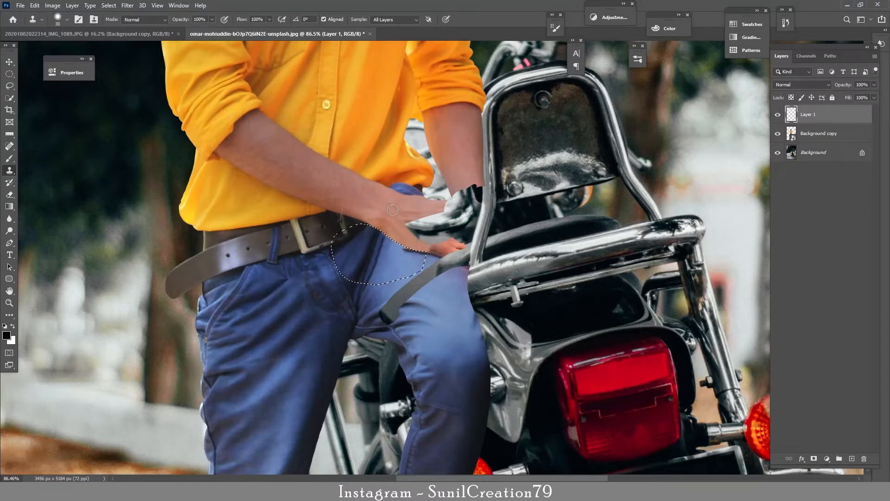
Step: Rebuild the back of the hand and the fingers over the brake lever with cloned skin, and deselect
left_click(406, 210, "alt")
key("bracketright")
mouse_move(426, 219)
left_mouse_down()
mouse_move(446, 221)
mouse_move(460, 209)
mouse_move(421, 231)
mouse_move(458, 232)
left_mouse_up()
left_click(405, 218, "alt")
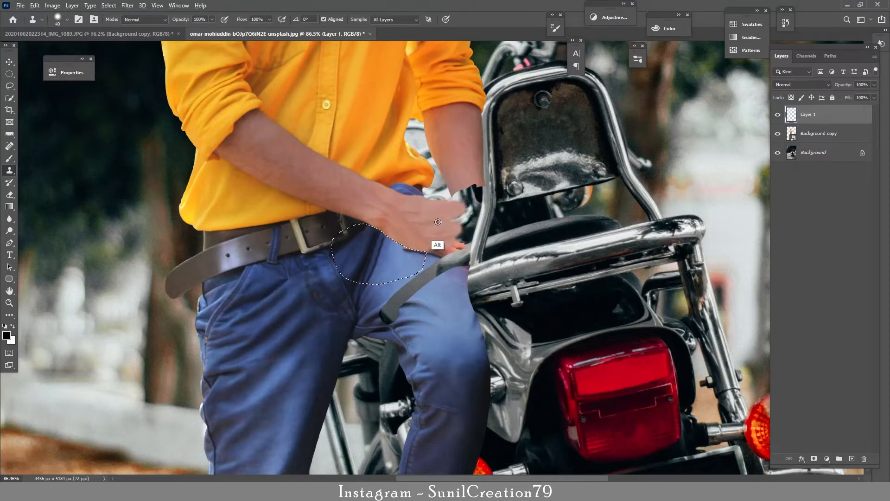
left_click(451, 250, "alt")
key("ctrl+d")
Step: Add a layer beneath Layer 1, set the brush tip's angle to 46°, and sample a dark colour below the hand
left_click(851, 458, "ctrl")
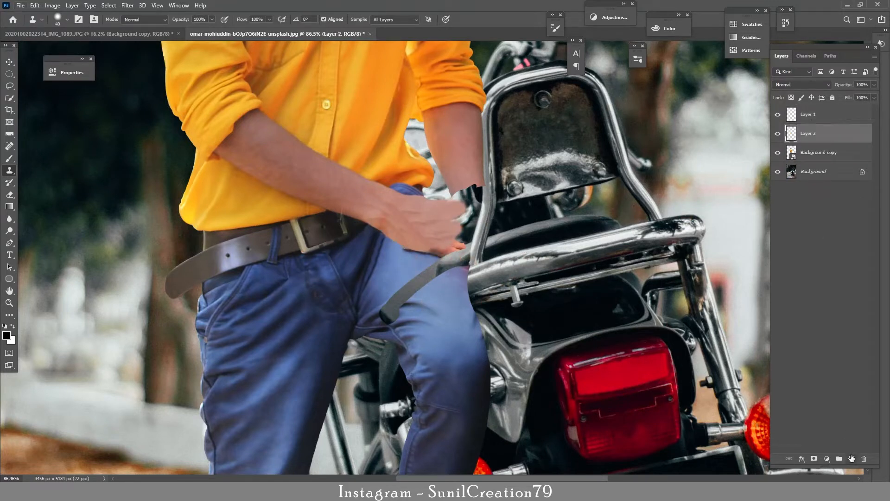
key("b")
left_click(79, 20)
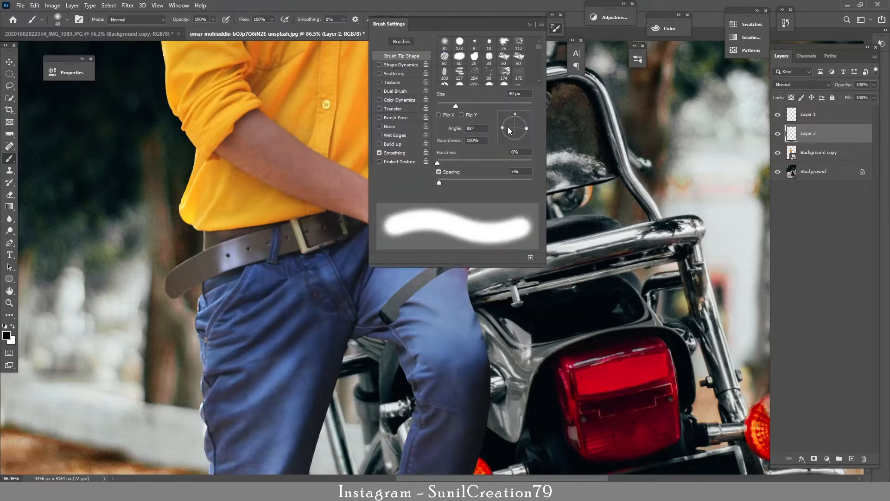
mouse_move(509, 128)
left_mouse_down()
mouse_move(524, 118)
mouse_move(519, 128)
left_mouse_up()
left_click(551, 31)
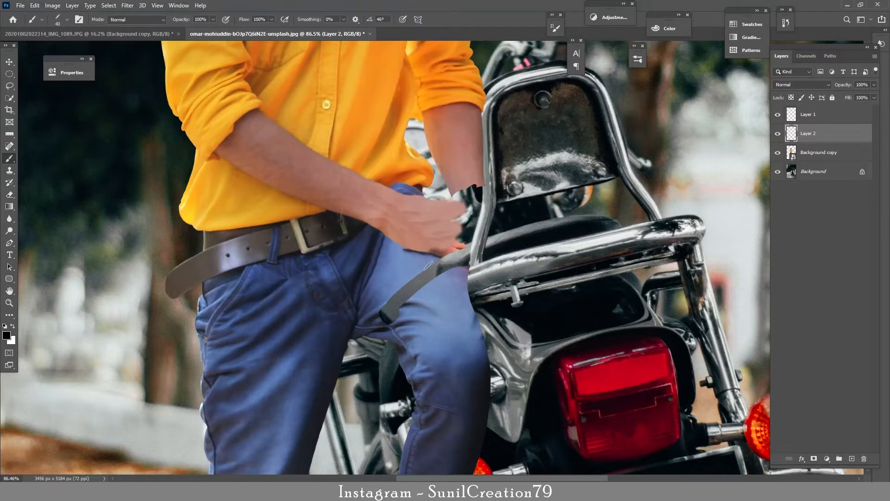
left_click(410, 250, "alt")
Step: Check the retouching by toggling Layer 1's visibility, and add a new layer above it
left_click(778, 117)
left_click(779, 115)
left_click(809, 121)
left_click(852, 458)
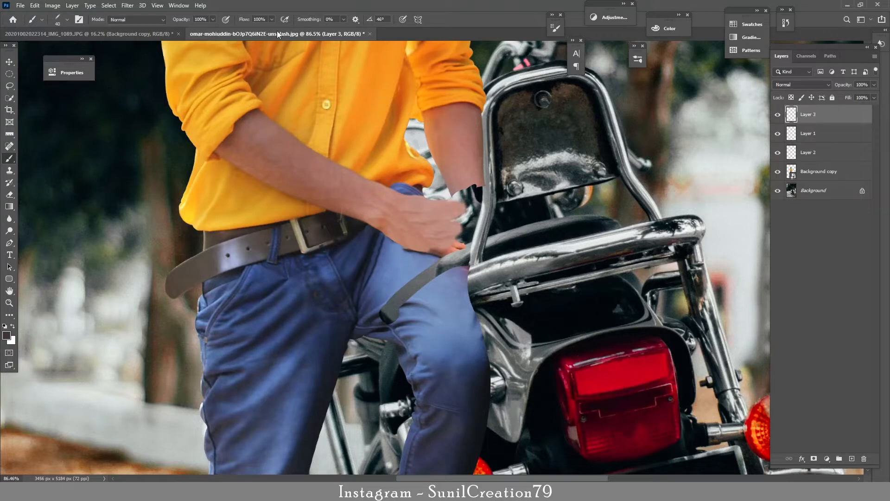
Step: Adjust the brush tip's shape again and set Layer 3's opacity to 64%
key("F5")
left_click_drag(525, 121, 528, 133)
key("F5")
key("z")
left_click_drag(491, 302, 534, 292)
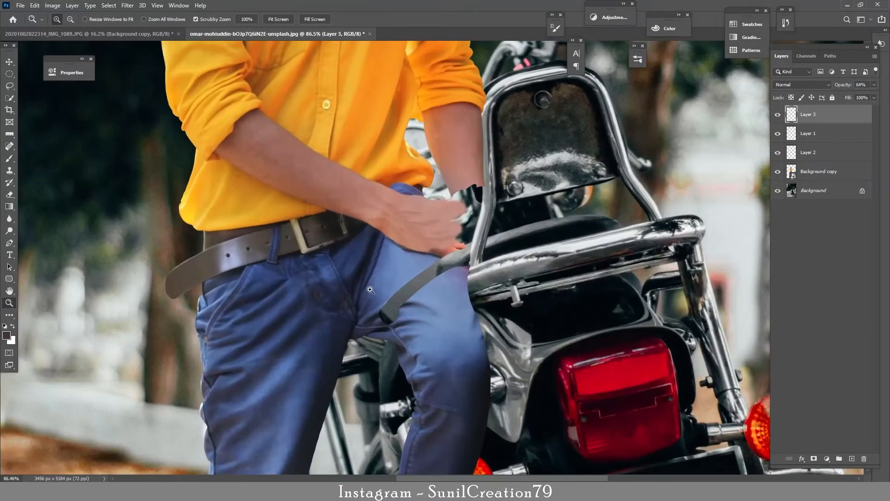
Step: On Layer 1, clone trouser fabric over the upper part of the dark lever remnant across the thigh
left_click(809, 135)
key("s")
left_click(445, 309, "alt")
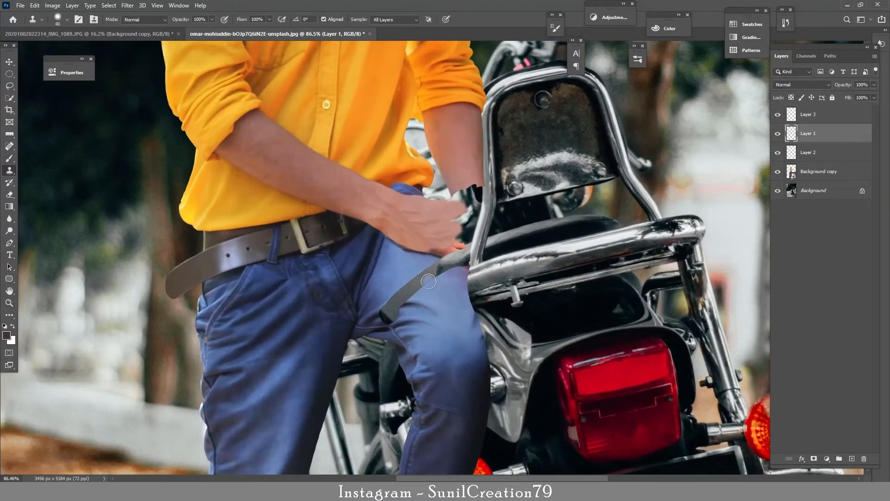
left_click(428, 281)
left_click(421, 276)
left_click(414, 300, "alt")
key("ctrl+z")
mouse_move(429, 279)
left_mouse_down()
mouse_move(451, 277)
mouse_move(427, 268)
left_mouse_up()
left_click(457, 277, "alt")
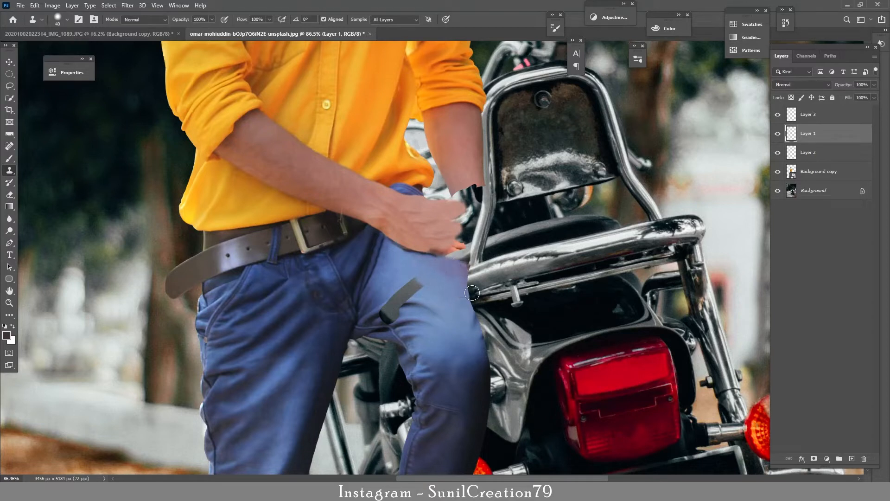
Step: On Layer 1, clone skin along the hand's lower edge and extend the fingertip towards the motorcycle's seat rail
left_click(451, 247, "alt")
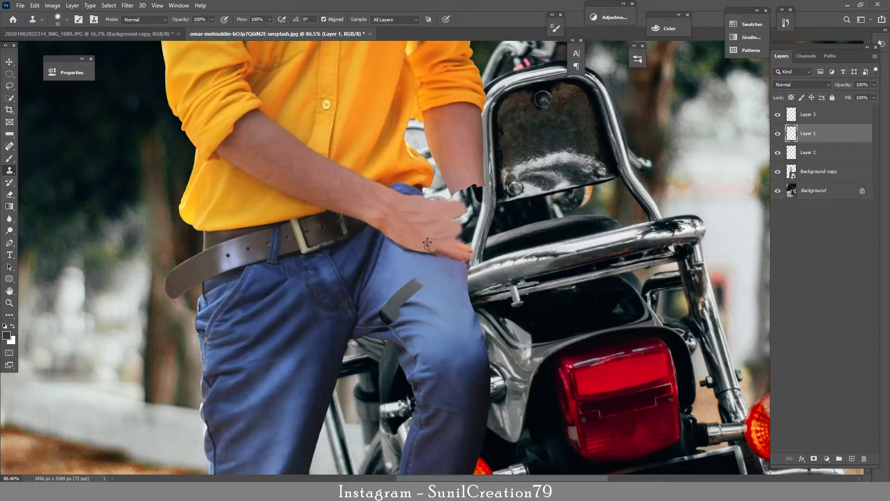
left_click_drag(427, 247, 440, 251)
left_click(431, 246, "alt")
left_click(67, 20)
left_click(371, 182)
key("ctrl+space")
mouse_move(571, 259)
left_mouse_down()
mouse_move(533, 268)
mouse_move(586, 269)
left_mouse_up()
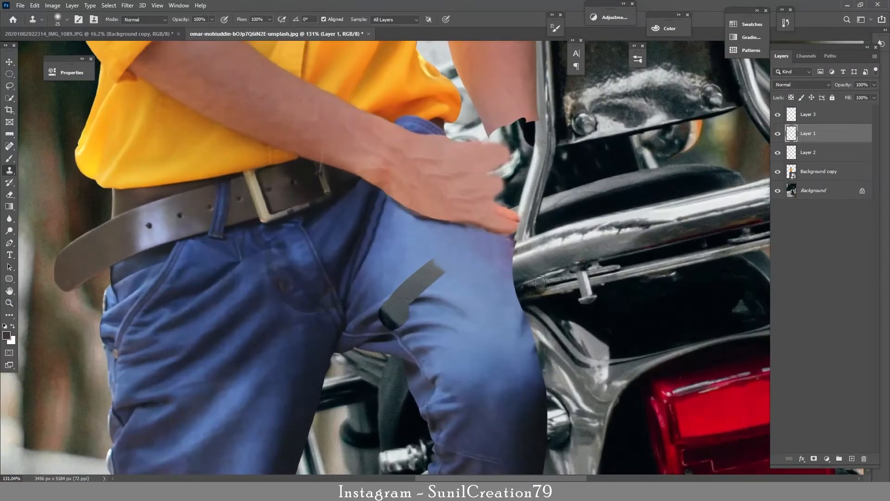
Step: On Layer 2, clone trouser fabric over the upper end of the dark lever remnant on the thigh with a larger brush
left_click(778, 116)
key("bracketright")
key("bracketright")
key("bracketright")
key("bracketright")
key("bracketright")
left_click(459, 296, "alt")
key("alt+bracketleft")
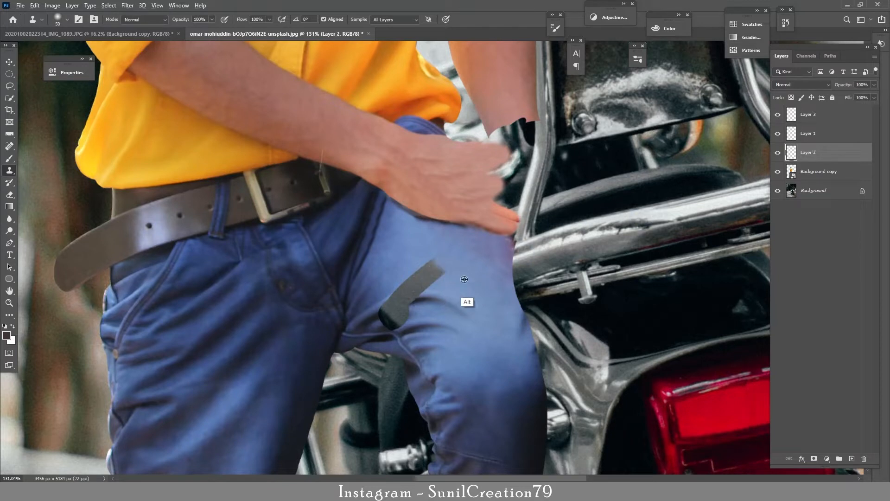
left_click(419, 268)
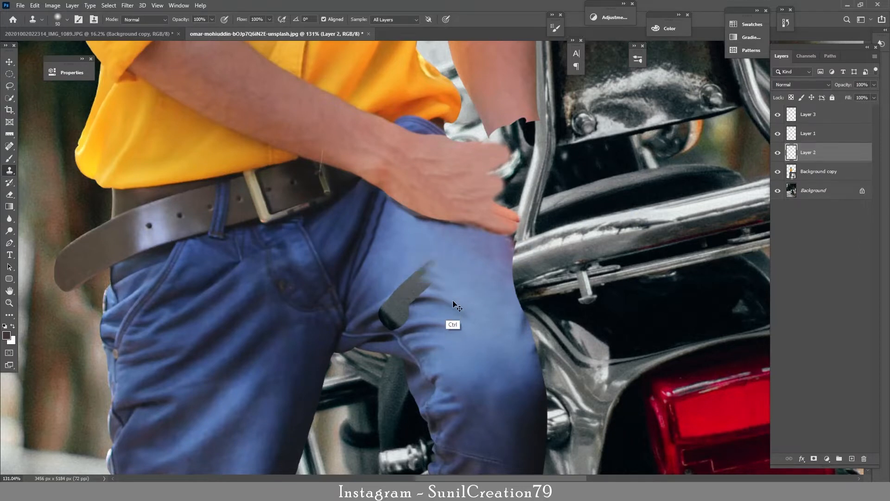
Step: Clone away the rest of the lever remnant, resampling the surrounding fabric to rebuild the crease across the thigh
mouse_move(434, 274)
left_mouse_down()
mouse_move(438, 259)
mouse_move(411, 262)
mouse_move(405, 290)
mouse_move(420, 285)
mouse_move(422, 300)
mouse_move(393, 308)
mouse_move(394, 291)
mouse_move(402, 315)
mouse_move(383, 319)
mouse_move(422, 323)
mouse_move(378, 322)
left_mouse_up()
left_click(373, 318, "alt")
left_click(392, 282, "alt")
left_click(430, 319, "alt")
left_click(421, 324, "alt")
left_click(371, 322, "alt")
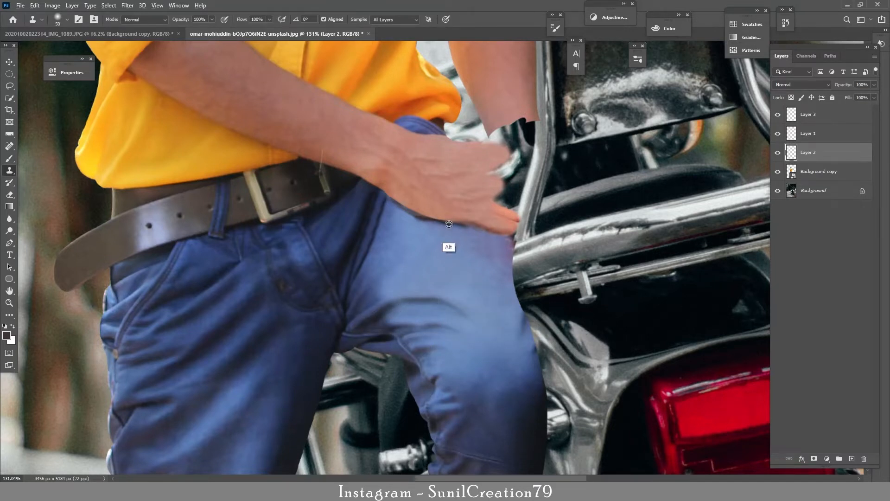
Step: Select the raised foot's shoe and sock on the Background copy layer with the Lasso and copy them to a new layer
key("z")
left_click_drag(497, 251, 473, 268)
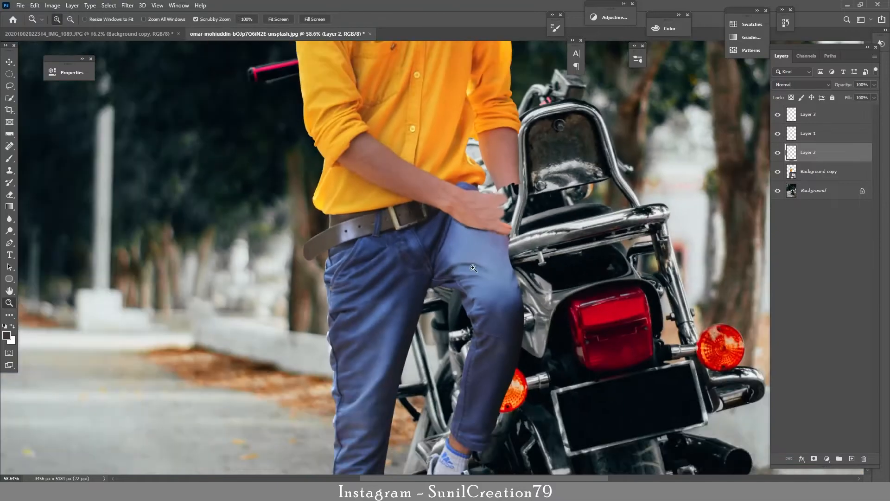
left_click_drag(500, 310, 469, 313)
left_click_drag(474, 447, 527, 432)
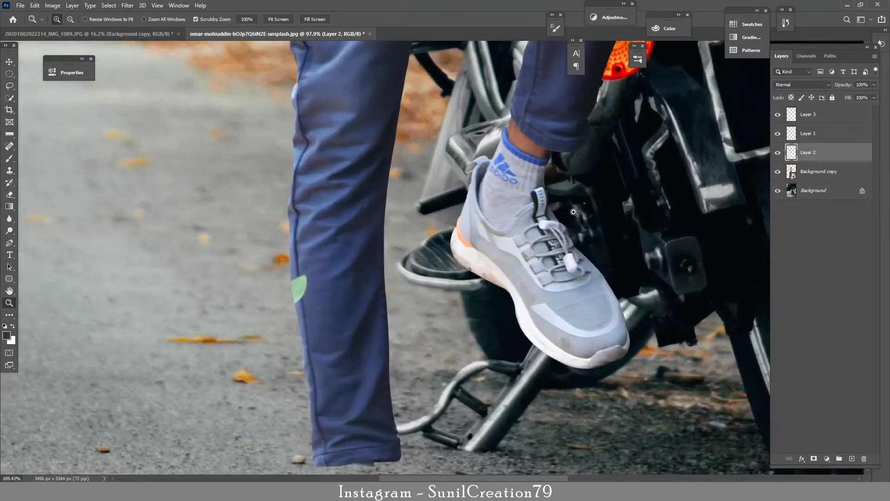
key("s")
left_click(828, 175)
left_click(9, 87)
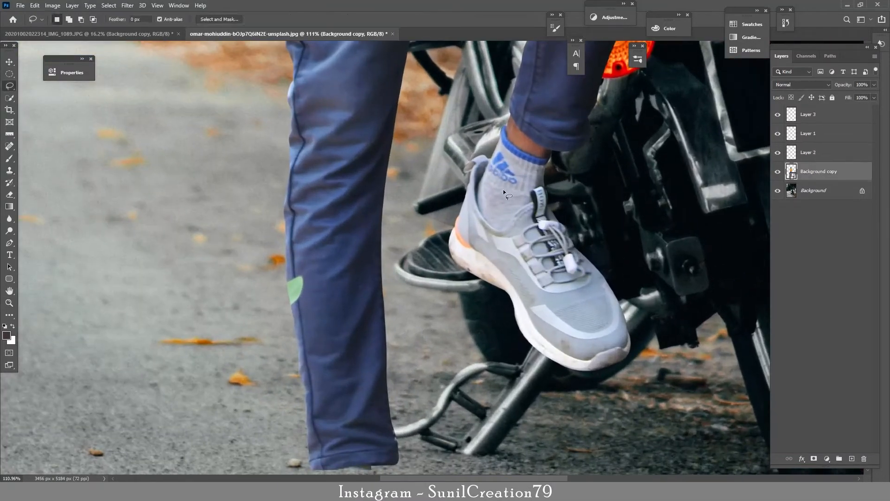
key("ctrl+space")
mouse_move(513, 188)
left_mouse_down()
mouse_move(491, 186)
mouse_move(509, 178)
left_mouse_up()
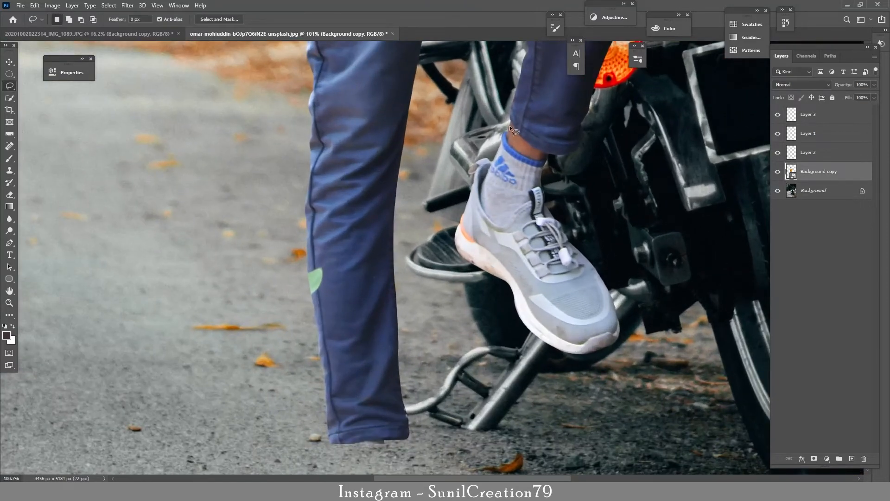
mouse_move(508, 117)
left_mouse_down()
mouse_move(570, 173)
mouse_move(598, 405)
mouse_move(437, 172)
mouse_move(507, 116)
left_mouse_up()
key("ctrl+j")
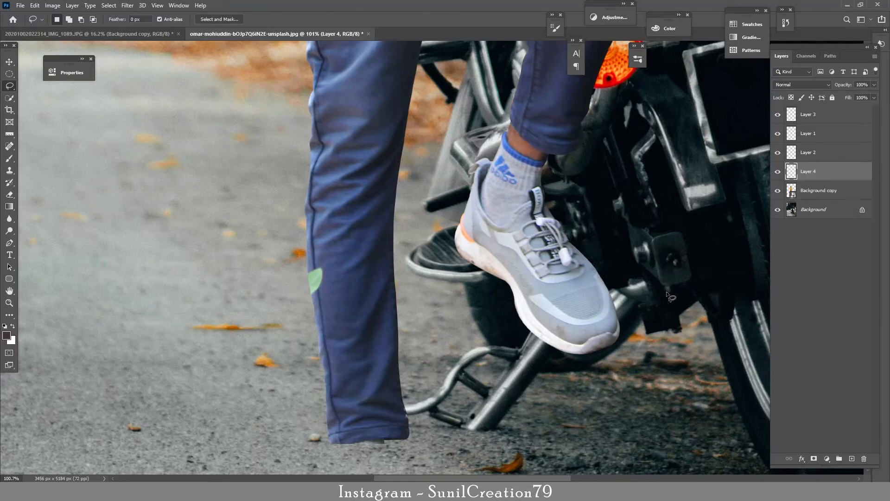
Step: Convert the copied shoe layer to a smart object
key("ctrl+t")
key("Escape")
right_click(830, 174)
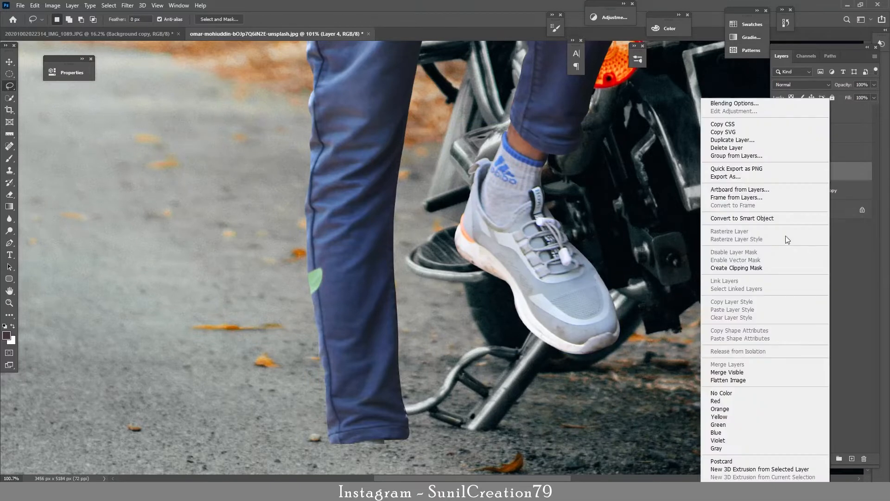
left_click(745, 219)
Step: Flip the copied shoe horizontally and move it beneath the hem of the straight trouser leg
key("ctrl+space")
left_click_drag(515, 247, 508, 253)
scroll(519, 263, "down", 3)
key("ctrl+t")
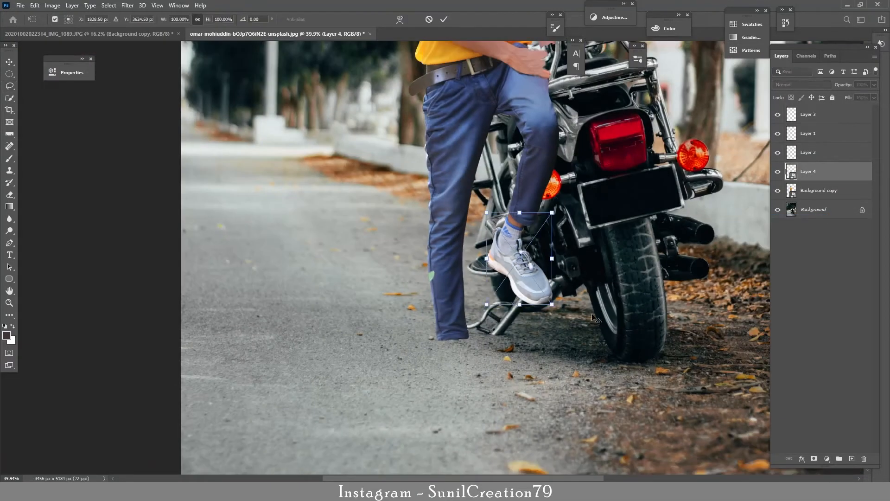
right_click(509, 258)
left_click(535, 401)
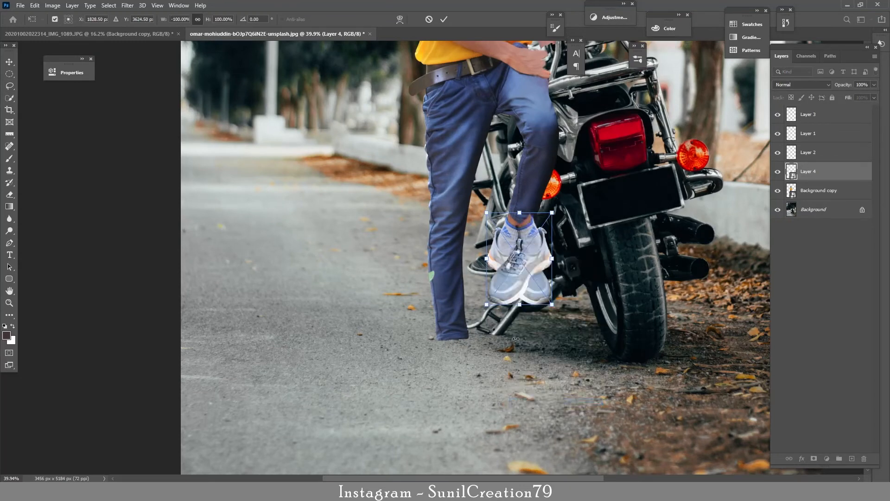
left_click_drag(535, 260, 462, 374)
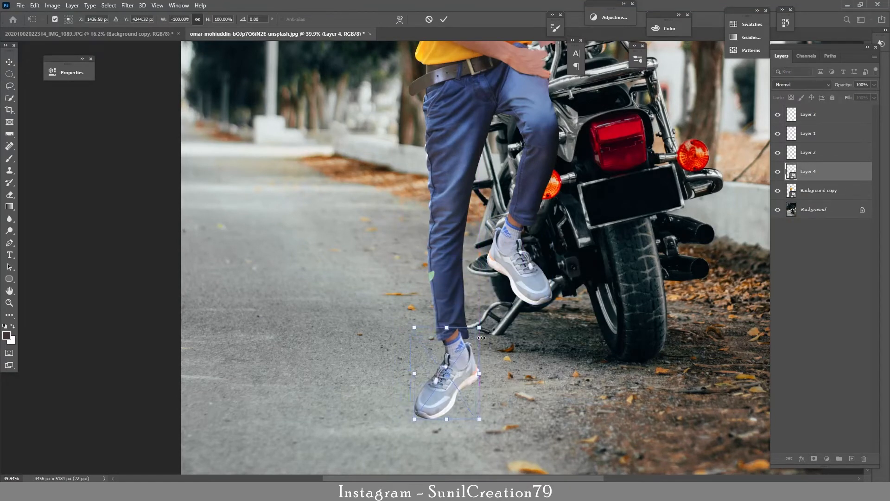
Step: Distort the flipped shoe by its transform handles so the sole lies flatter on the road, and apply the transform
left_click_drag(479, 328, 495, 353)
left_click_drag(414, 328, 396, 317)
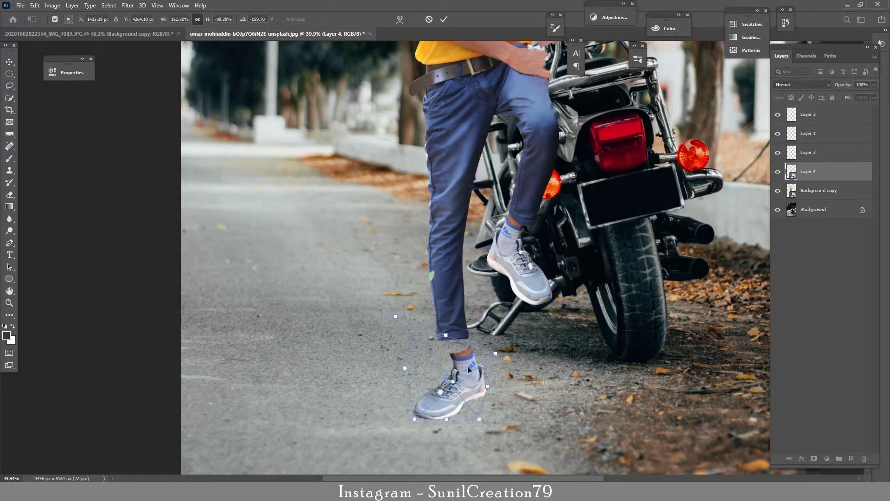
left_click_drag(470, 370, 462, 357)
left_click_drag(407, 406, 475, 402)
key("ctrl+z")
left_click_drag(482, 370, 475, 374)
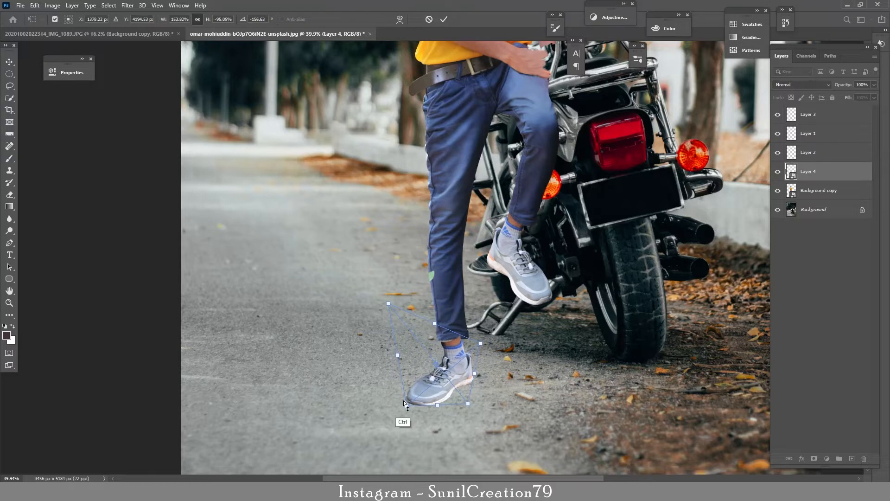
mouse_move(404, 403)
left_mouse_down()
mouse_move(422, 408)
mouse_move(404, 405)
left_mouse_up()
mouse_move(481, 343)
left_mouse_down()
mouse_move(471, 339)
mouse_move(480, 345)
left_mouse_up()
mouse_move(475, 375)
left_mouse_down()
mouse_move(465, 373)
mouse_move(475, 370)
left_mouse_up()
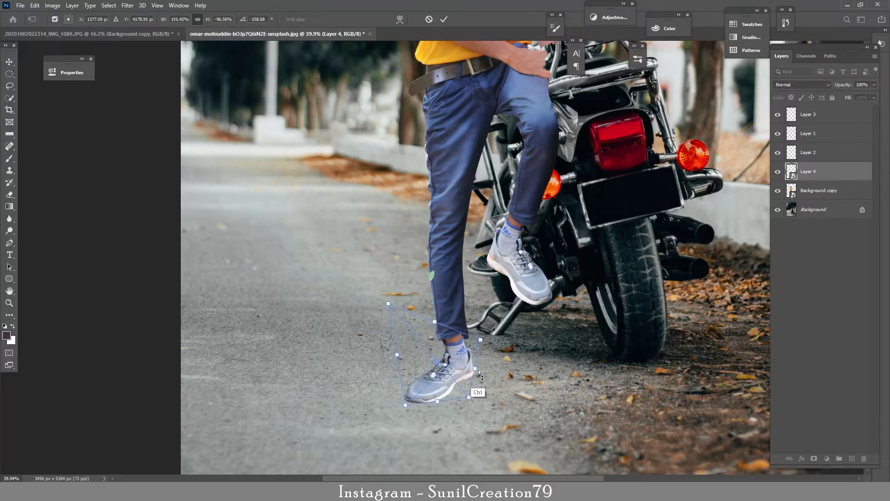
left_click_drag(438, 402, 447, 417)
key("Return")
Step: Transform the shoe again to enlarge it slightly and shift it under the straight leg
key("z")
mouse_move(503, 343)
left_mouse_down()
mouse_move(472, 374)
mouse_move(561, 371)
left_mouse_up()
key("l")
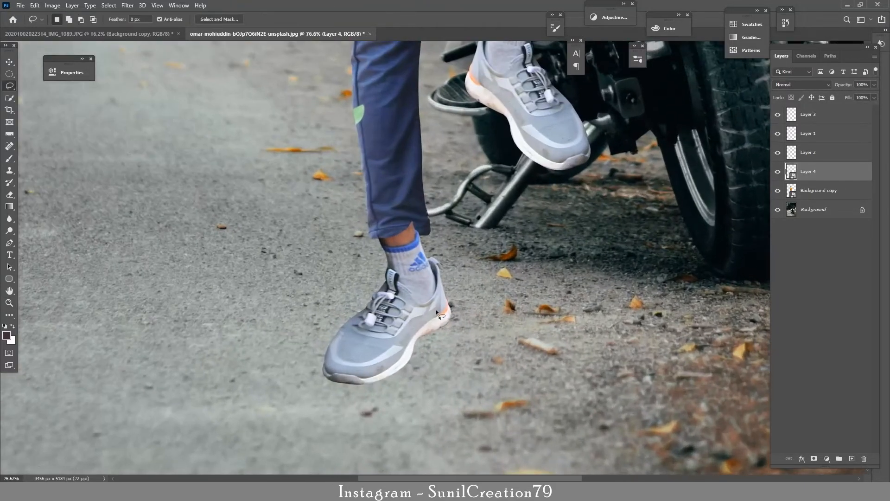
key("ctrl+t")
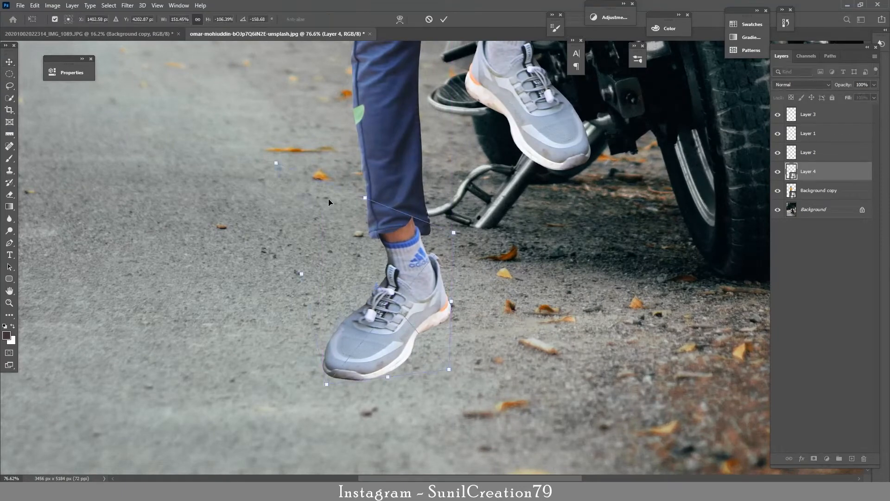
left_click_drag(300, 277, 272, 262)
left_click_drag(393, 298, 410, 317)
key("Return")
Step: Fine-tune the shoe's position with the Move tool so its ankle overlaps the trouser hem
key("z")
mouse_move(477, 384)
left_mouse_down()
mouse_move(434, 381)
mouse_move(466, 385)
left_mouse_up()
key("v")
left_click_drag(379, 355, 378, 346)
key("z")
left_click_drag(436, 368, 459, 393)
key("v")
left_click_drag(394, 363, 397, 371)
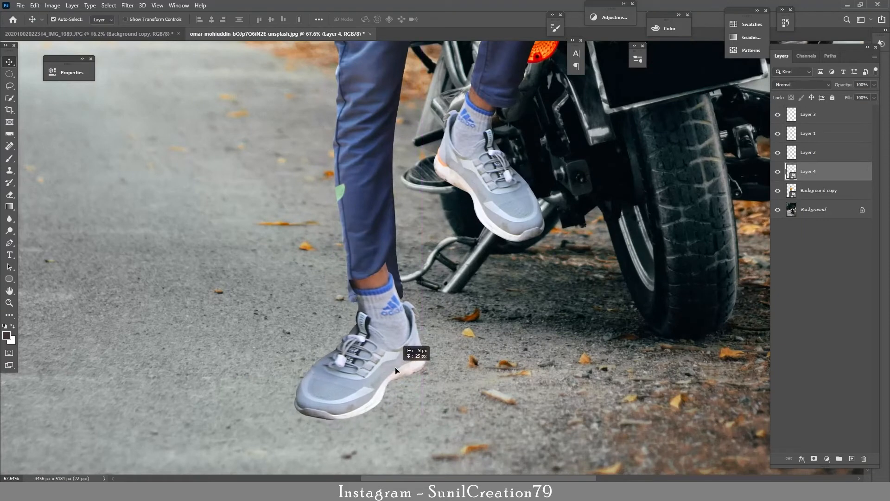
key("z")
left_click_drag(462, 385, 448, 397)
key("v")
Step: Add a layer mask to Layer 4 and paint black over the ankle where it covers the trouser hem
left_click(813, 459)
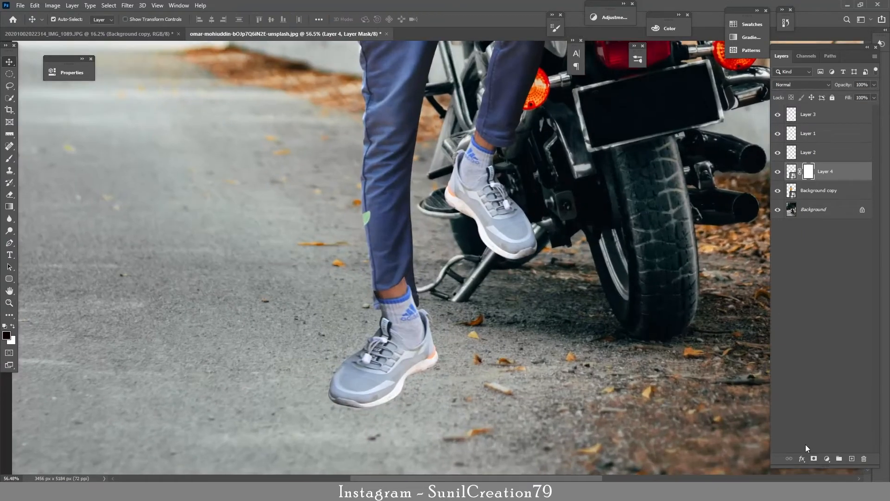
key("b")
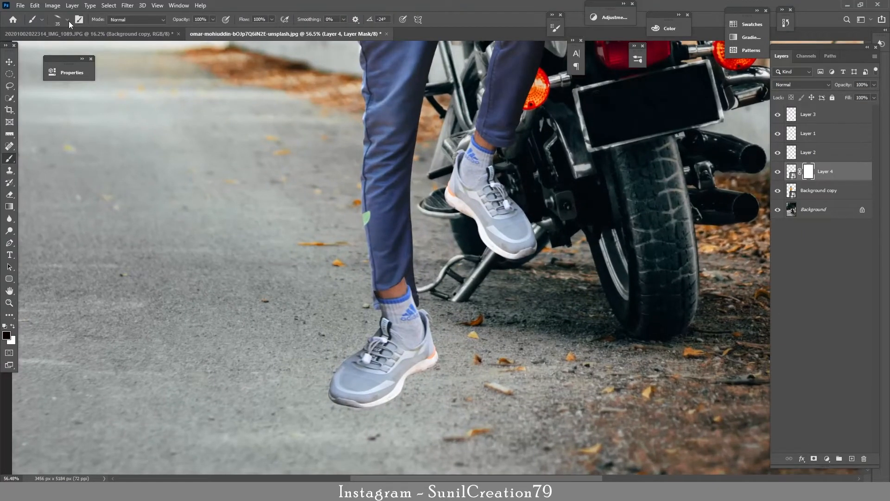
key("bracketright")
key("bracketright")
key("bracketright")
left_click_drag(408, 294, 403, 301)
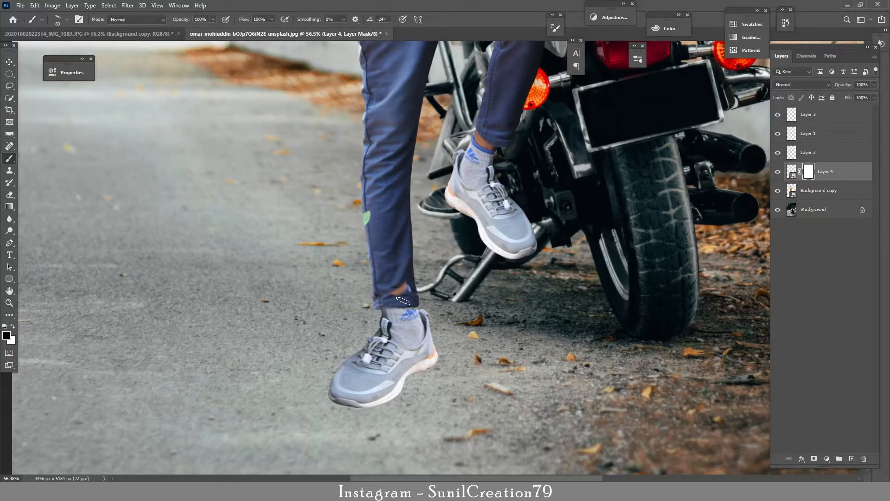
Step: Paint white on Layer 4's mask to restore the sock's hidden edge just below the hem
scroll(371, 320, "up", 4)
key("x")
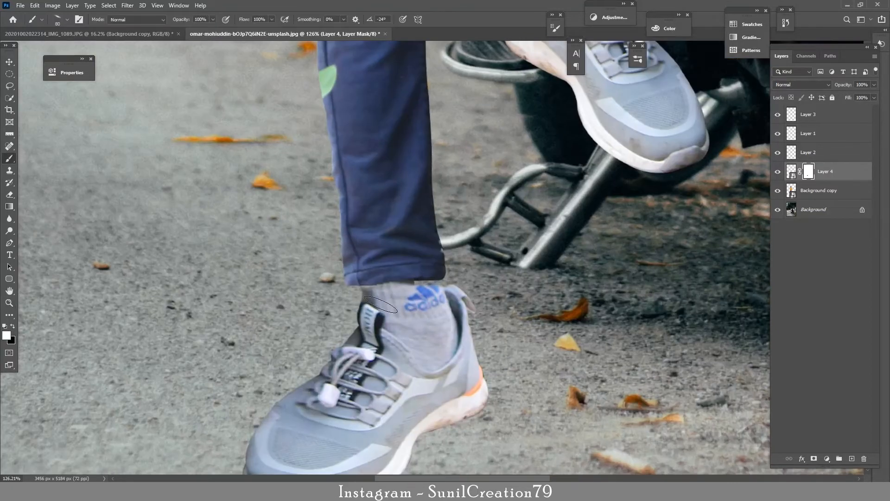
mouse_move(381, 304)
left_mouse_down()
mouse_move(396, 241)
mouse_move(427, 262)
mouse_move(357, 272)
left_mouse_up()
Step: Set the brush tip's angle to 0° and mask the sock in black along the trouser hem
key("x")
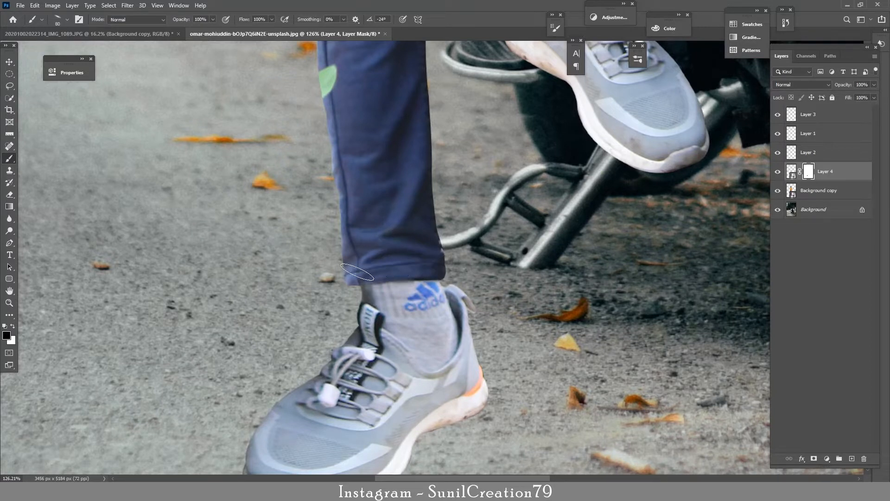
left_click(640, 60)
left_click(556, 30)
type("0")
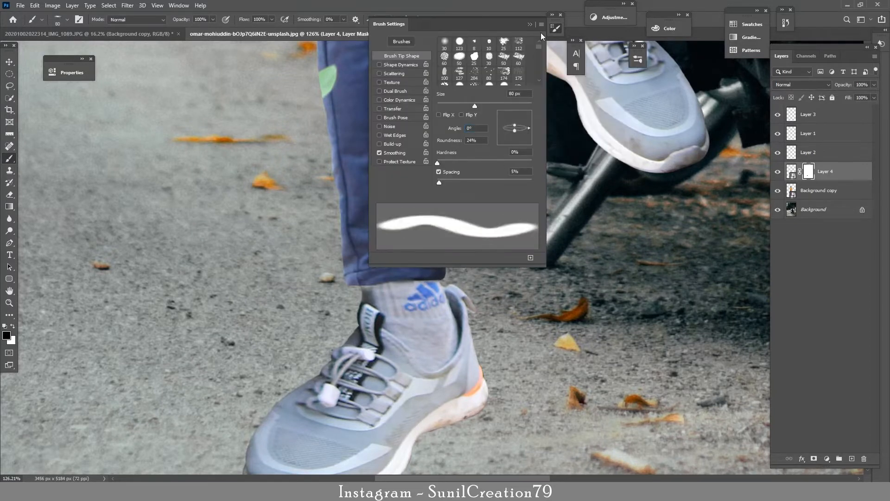
left_click(556, 28)
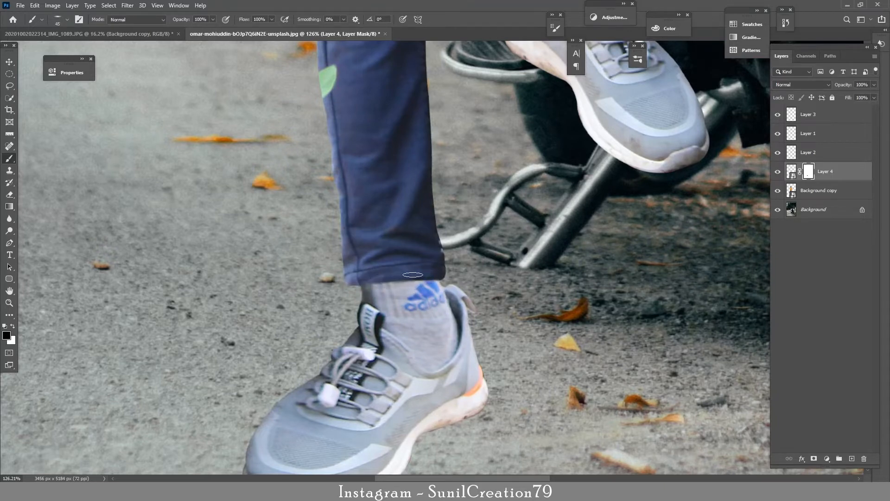
key("z")
mouse_move(463, 235)
left_mouse_down()
mouse_move(448, 280)
mouse_move(487, 255)
mouse_move(423, 254)
mouse_move(462, 258)
left_mouse_up()
key("b")
key("z")
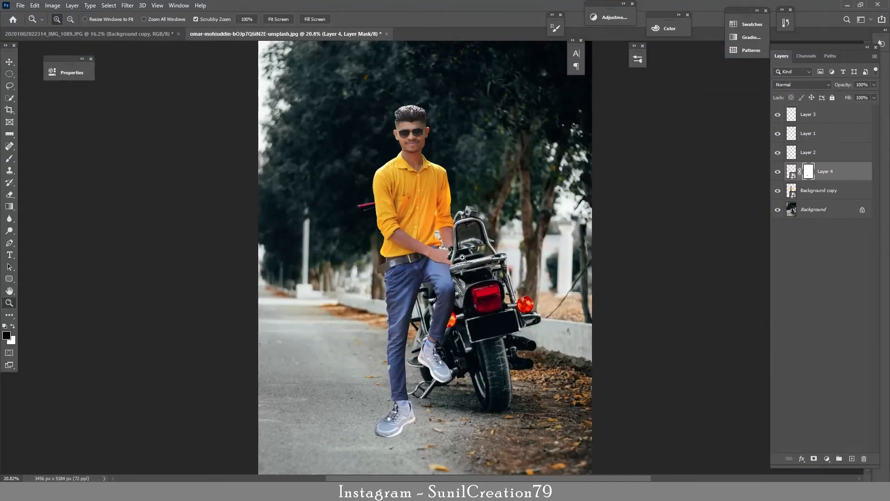
left_click_drag(420, 361, 471, 364)
key("b")
left_click_drag(464, 407, 512, 196)
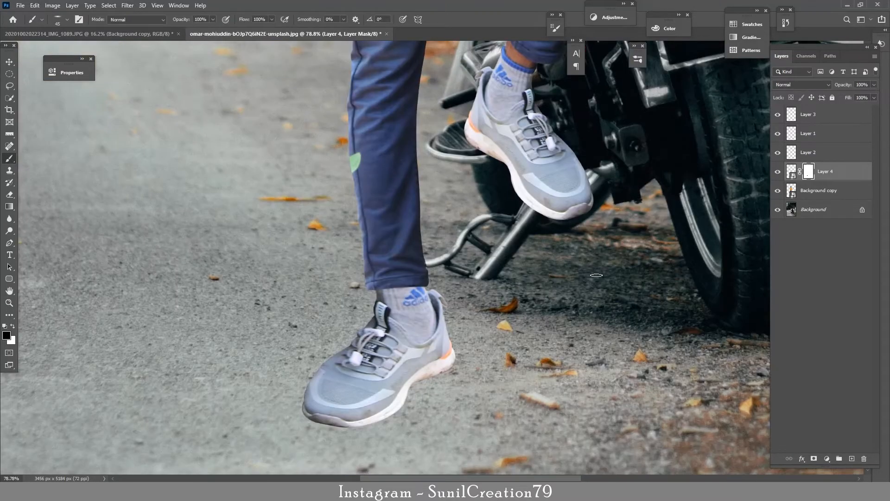
left_click(127, 5)
left_click(139, 80)
left_click(507, 200)
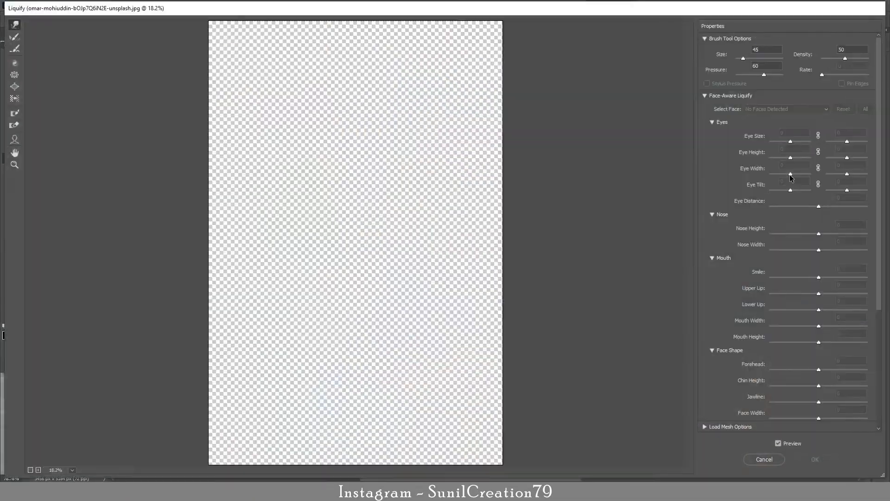
left_click(816, 459)
Step: Apply Liquify to Layer 4's shoe, reshaping the sock and shoe opening with the brush size at 90
left_click(128, 5)
left_click(141, 79)
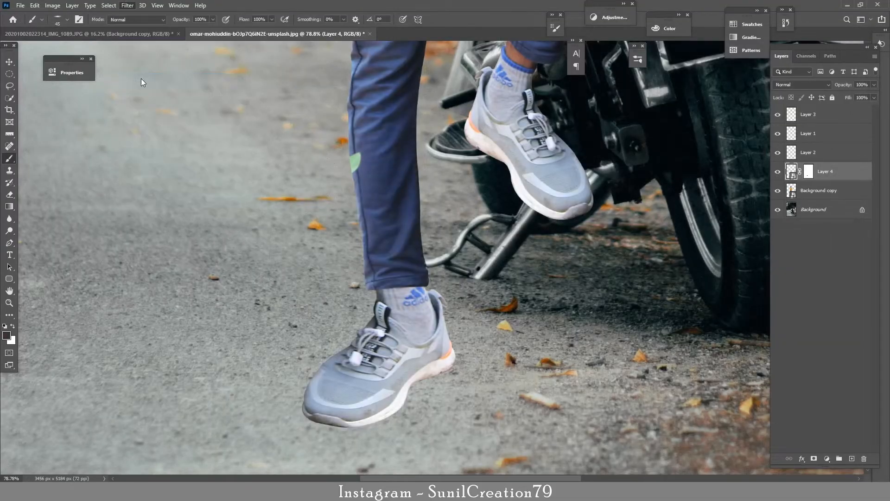
scroll(331, 358, "up", 10)
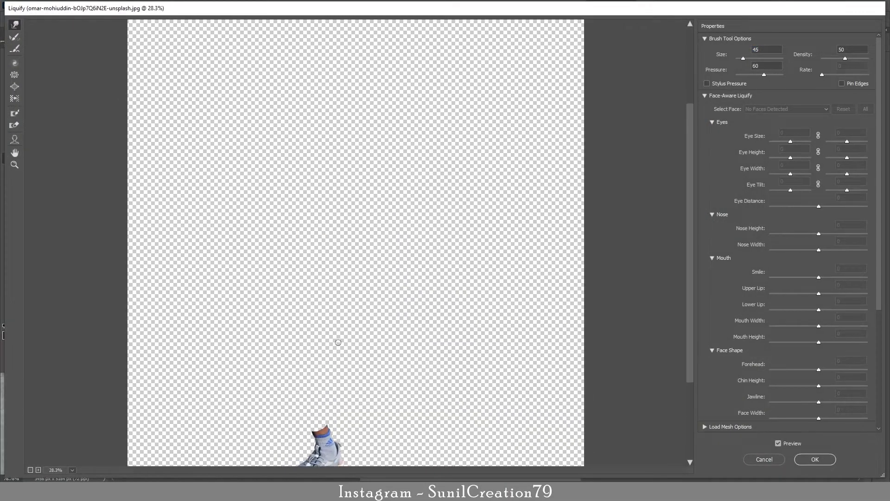
left_click_drag(307, 298, 410, 30)
scroll(463, 274, "up", 8)
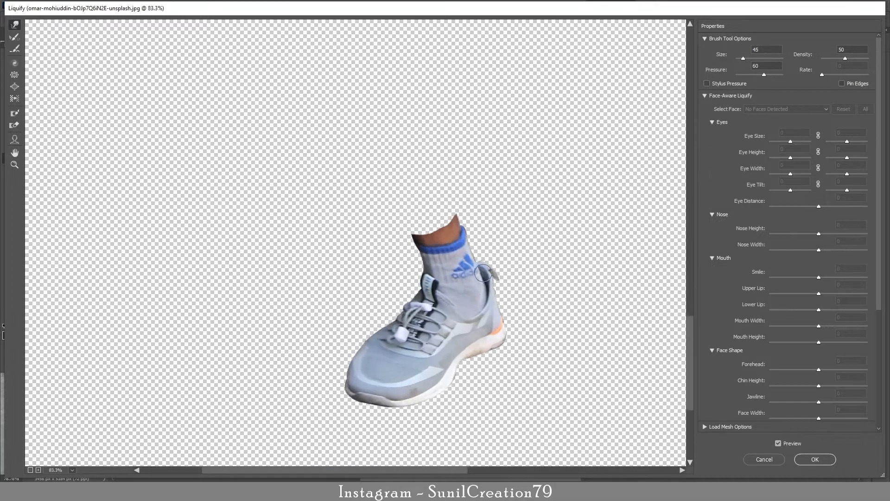
mouse_move(497, 288)
left_mouse_down()
mouse_move(303, 236)
mouse_move(299, 198)
left_mouse_up()
key("bracketright")
key("bracketright")
key("bracketright")
key("bracketright")
key("bracketright")
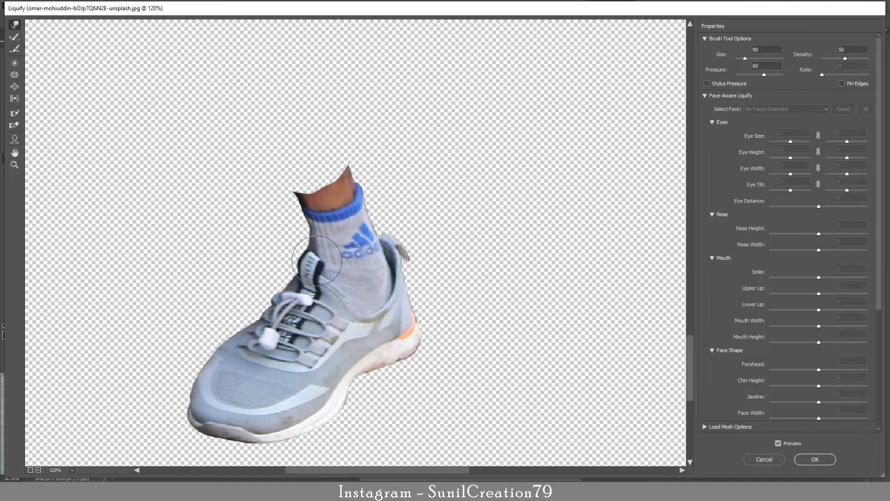
left_click(814, 459)
scroll(398, 293, "down", 8)
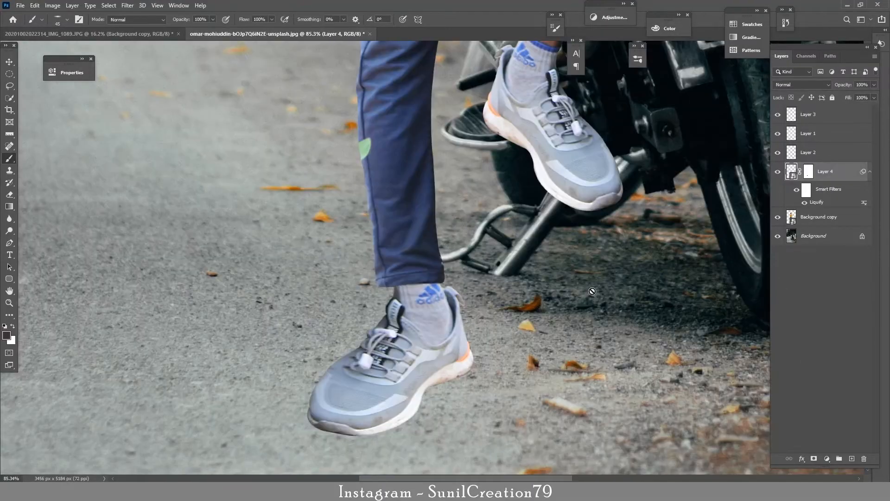
Step: Hide the Background layer and stamp the visible man's layers into one merged layer above Layer 3
key("v")
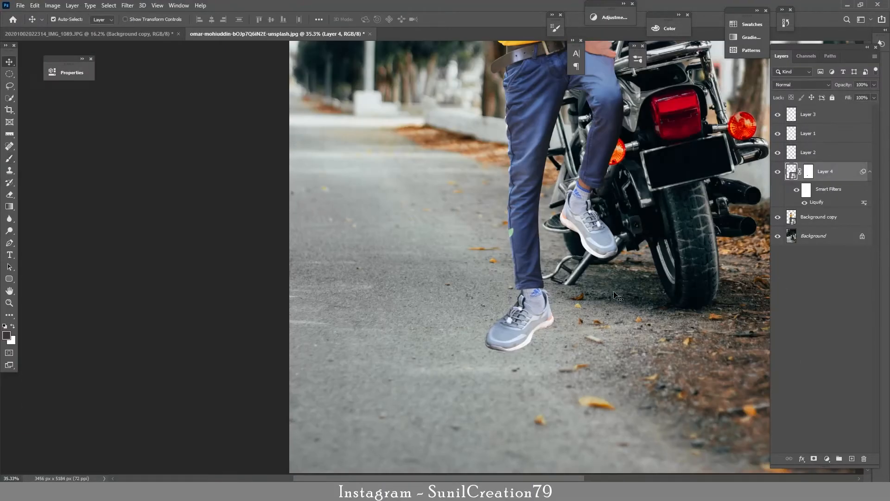
scroll(439, 318, "down", 6)
scroll(438, 317, "up", 2)
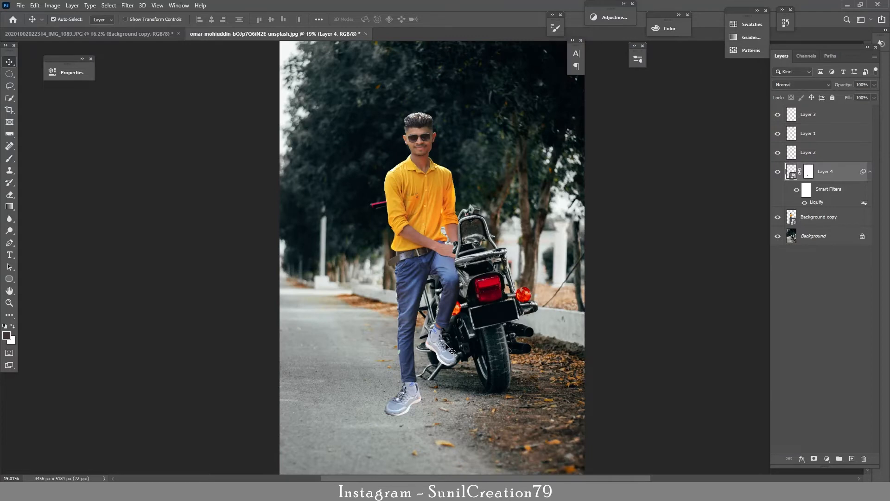
left_click(777, 236)
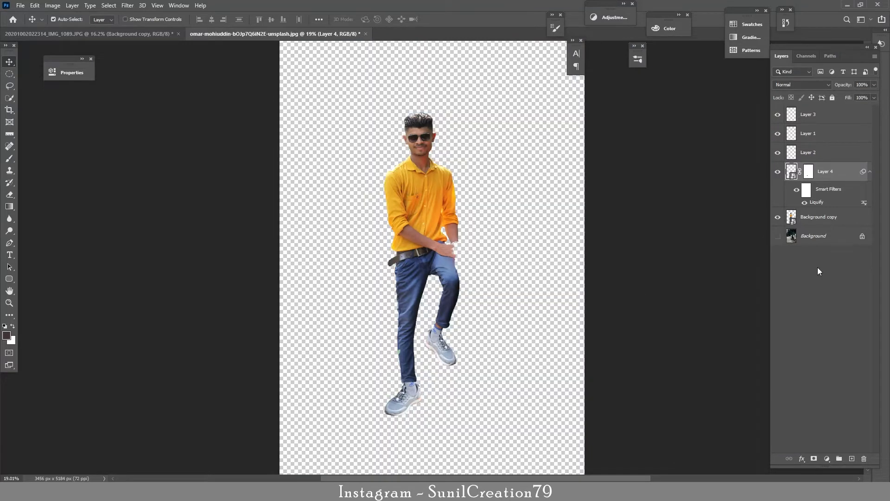
left_click(817, 267)
left_click(812, 116)
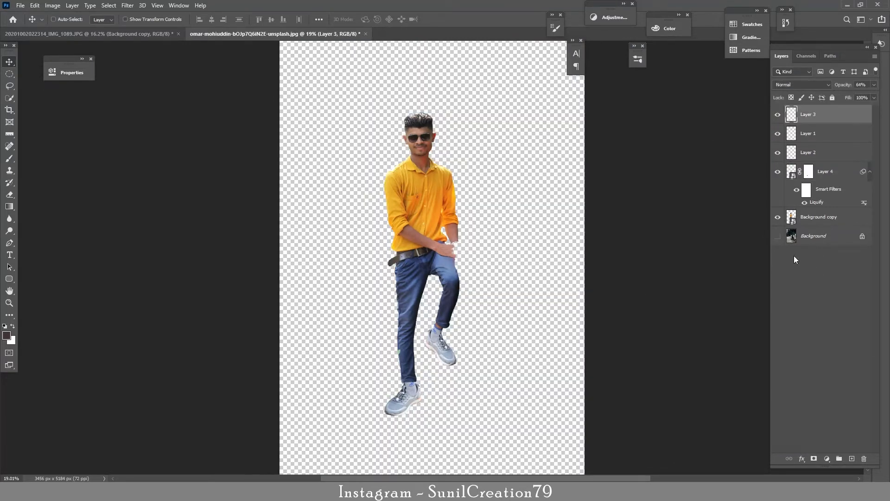
key("ctrl+shift+alt+e")
Step: Group the man's original layers, Layer 3 down to Background copy, beneath the merged layer and hide the group
left_click(814, 134)
left_click(819, 239, "shift")
key("ctrl+g")
left_click(778, 130)
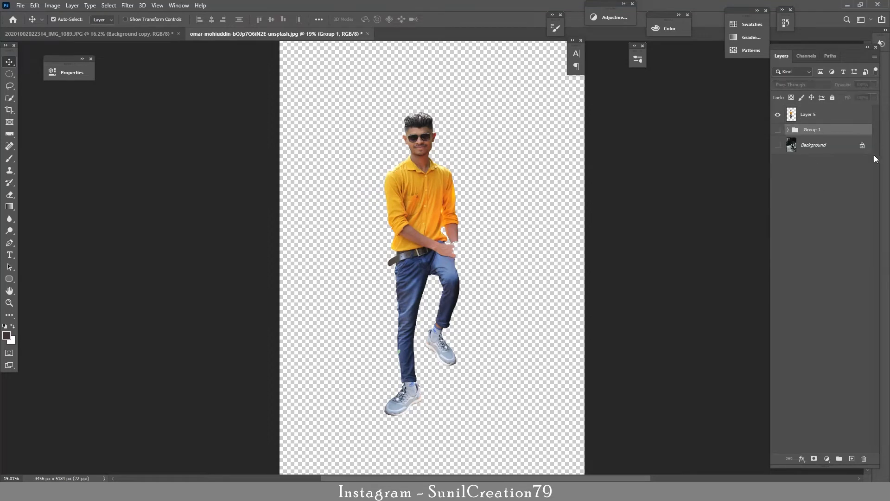
Step: Unlock the Background layer, make it visible and move it above Group 1
left_click(863, 145)
left_click(778, 145)
key("ctrl+]")
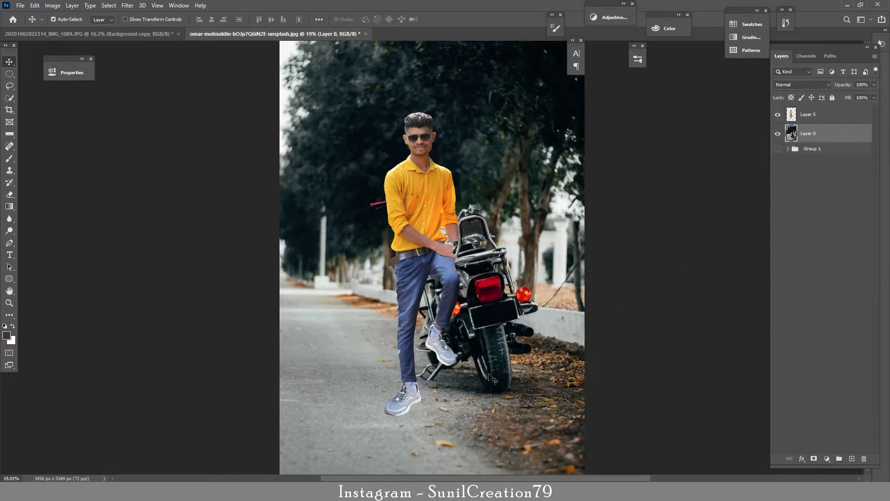
Step: Try to remove the green patch on the standing trouser leg by lassoing it on Layer 5 and applying Fill
left_click_drag(407, 349, 427, 363)
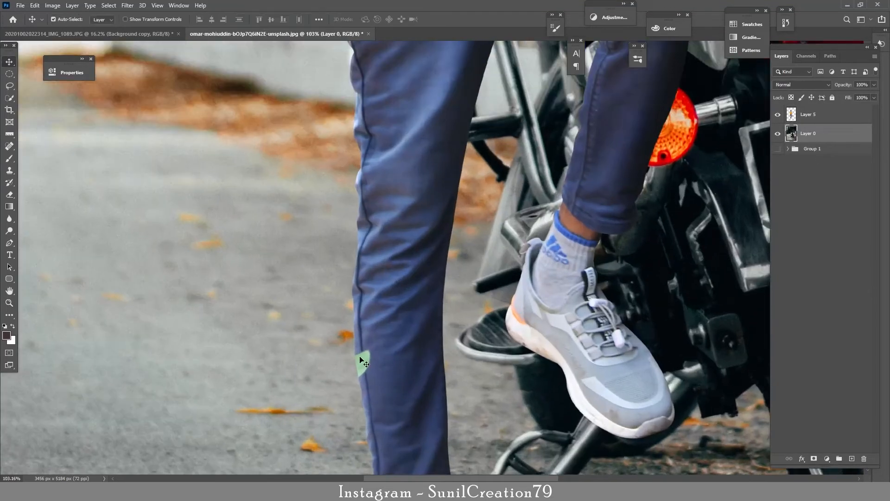
left_click(9, 85)
left_click_drag(351, 380, 352, 380)
key("alt+]")
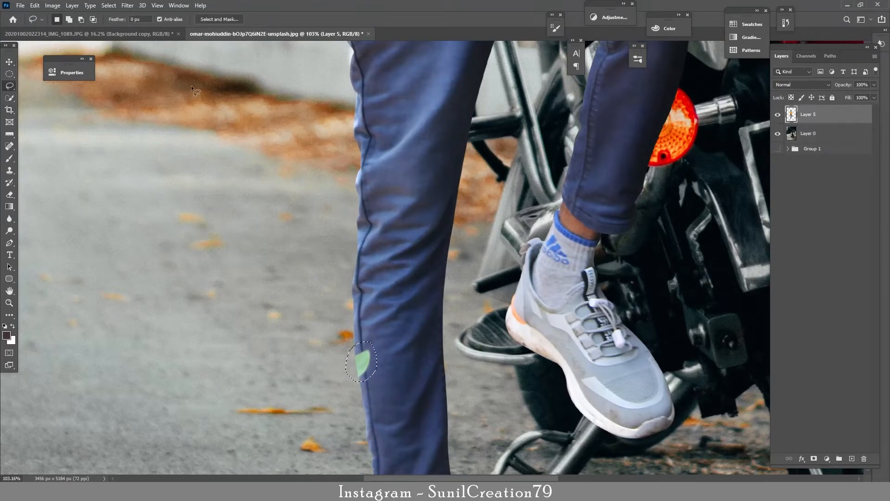
left_click(51, 6)
mouse_move(34, 5)
left_click(51, 147)
left_click(505, 126)
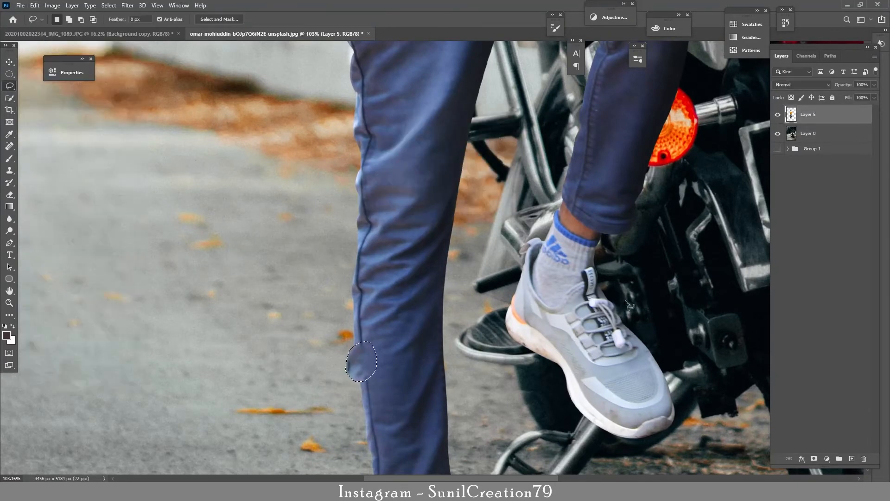
key("ctrl+z")
key("ctrl+z")
key("ctrl+d")
Step: Cover the green patch on the standing trouser leg with nearby fabric, using the Clone Stamp and a new layer
key("z")
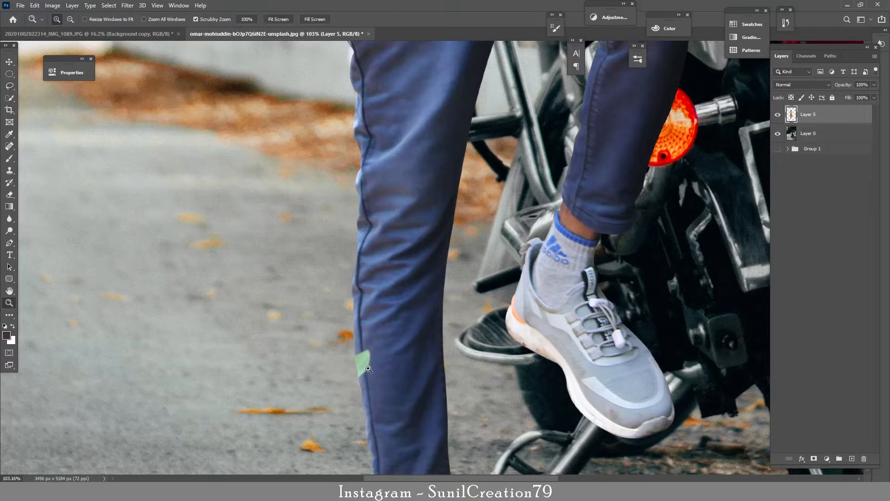
key("s")
mouse_move(367, 372)
left_mouse_down()
mouse_move(359, 358)
mouse_move(362, 394)
mouse_move(371, 357)
mouse_move(377, 368)
left_mouse_up()
left_click(852, 458)
left_click(358, 339, "alt")
left_click(370, 392, "alt")
left_click(380, 344, "alt")
key("z")
left_click_drag(420, 278, 416, 311)
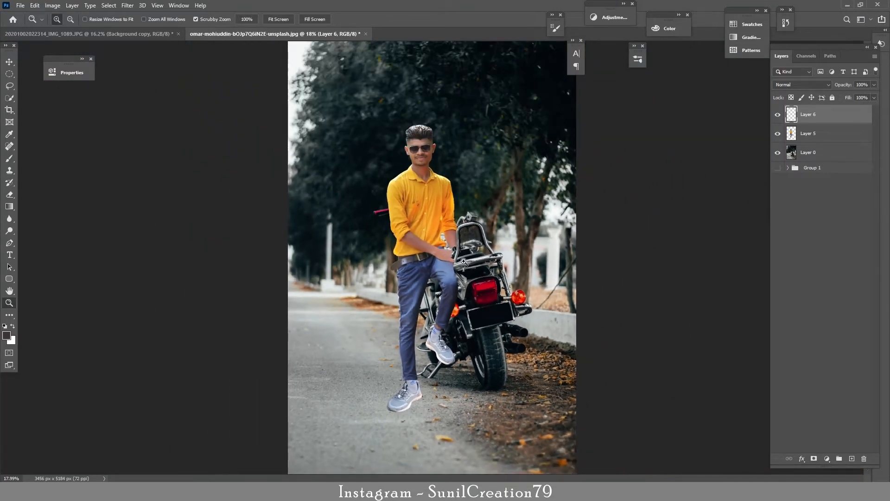
key("s")
key("Delete")
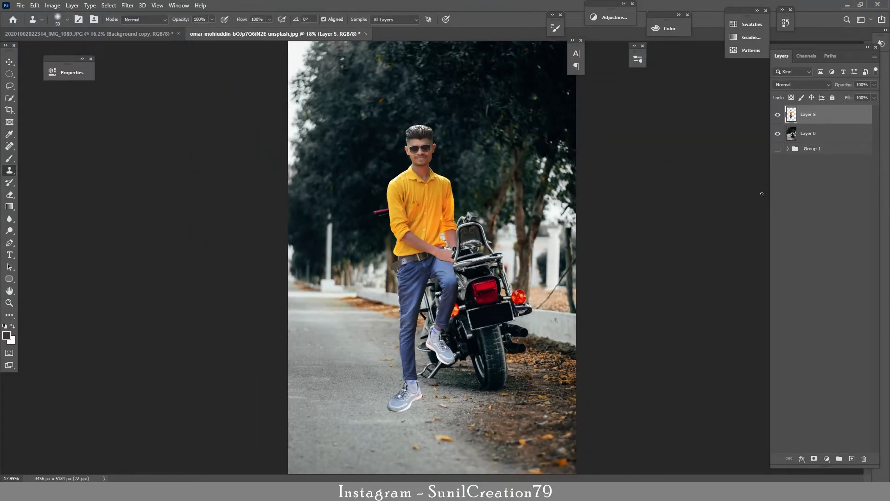
Step: Add a Black & White check layer and, beneath it, a Curves layer clipped to Layer 5 with input 144 at output 107
left_click(829, 458)
left_click(830, 385)
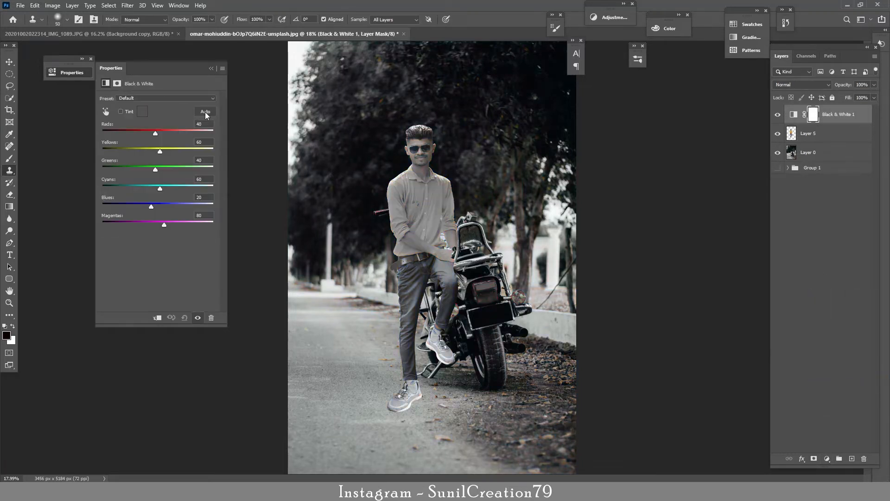
left_click(809, 133)
left_click(827, 458)
left_click(830, 340)
left_click_drag(167, 167, 172, 174)
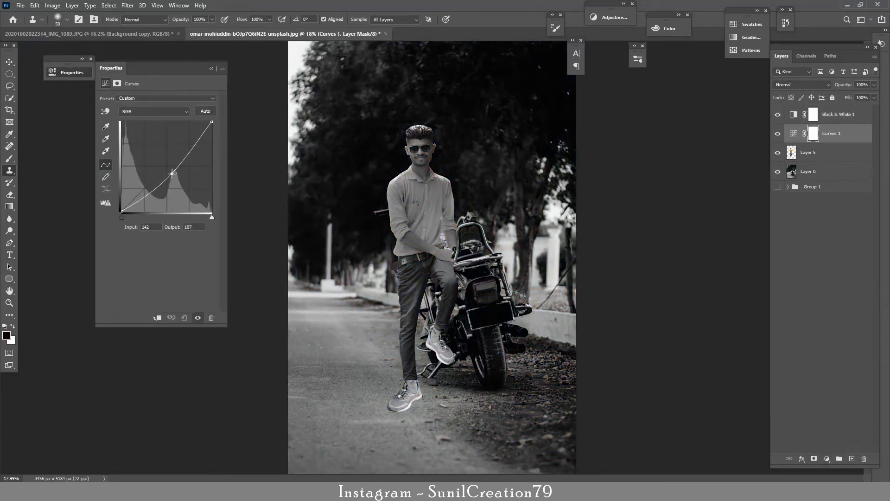
left_click(157, 318)
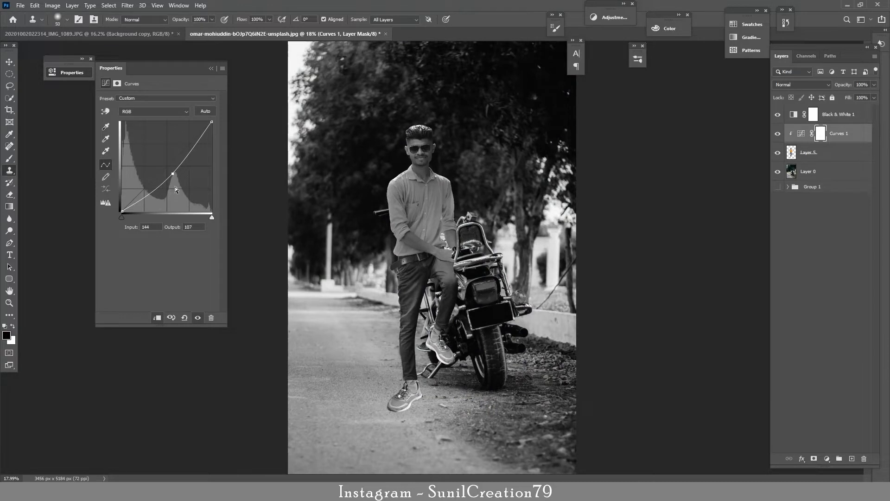
Step: Delete the Black & White check layer and compare the man with and without the Curves adjustment
left_click(778, 114)
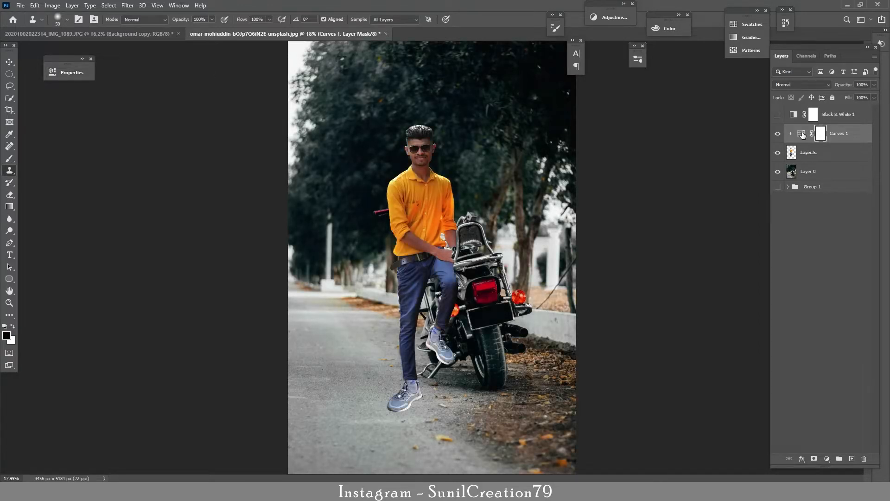
left_click(826, 117)
key("Delete")
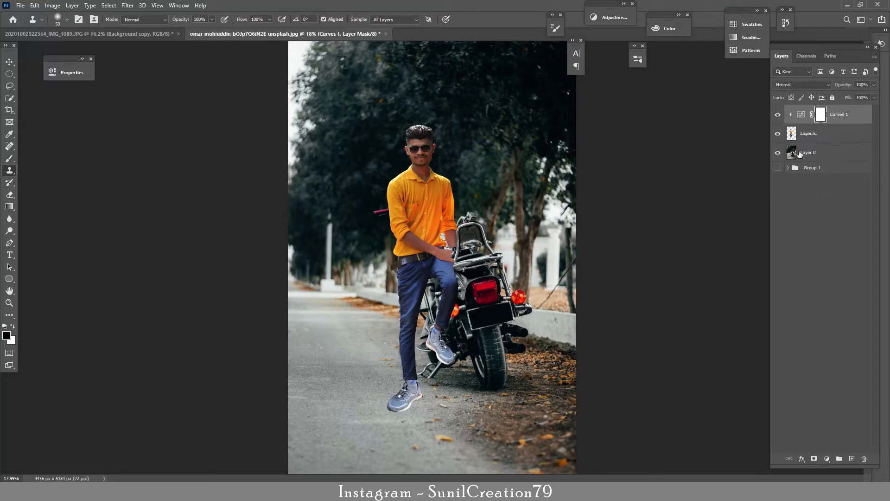
left_click(827, 459)
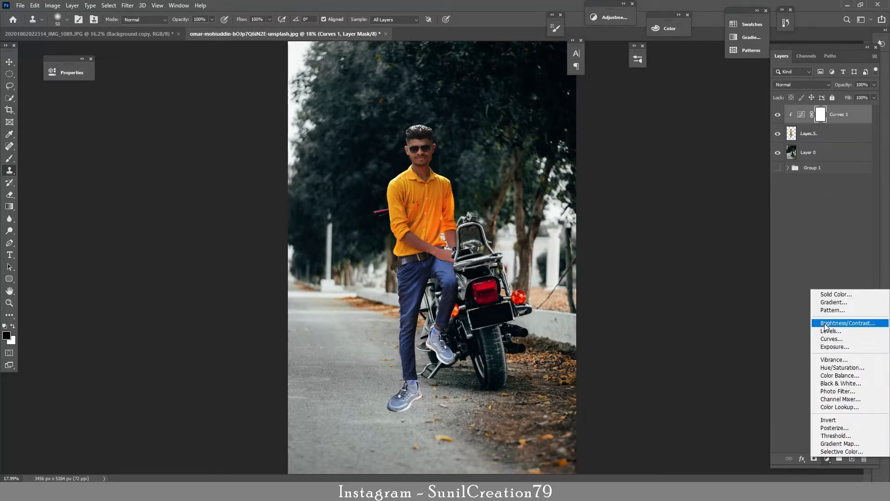
left_click(779, 116)
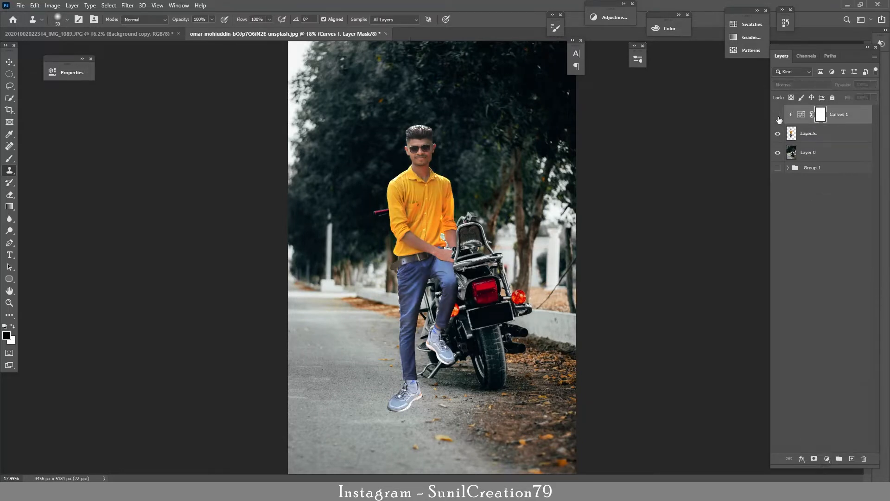
left_click(780, 117)
Step: Try darkening the man further with a second clipped Curves layer
left_click(827, 459)
left_click(816, 331)
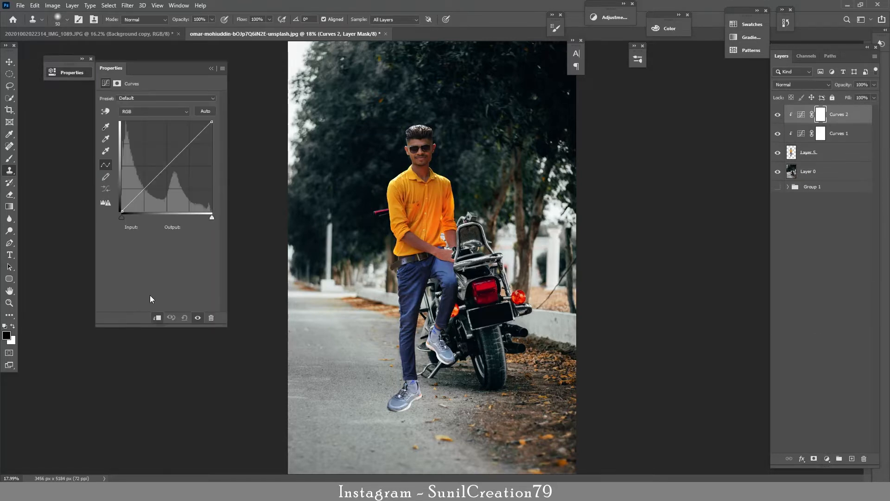
left_click_drag(168, 167, 182, 181)
key("ctrl+z")
key("ctrl+z")
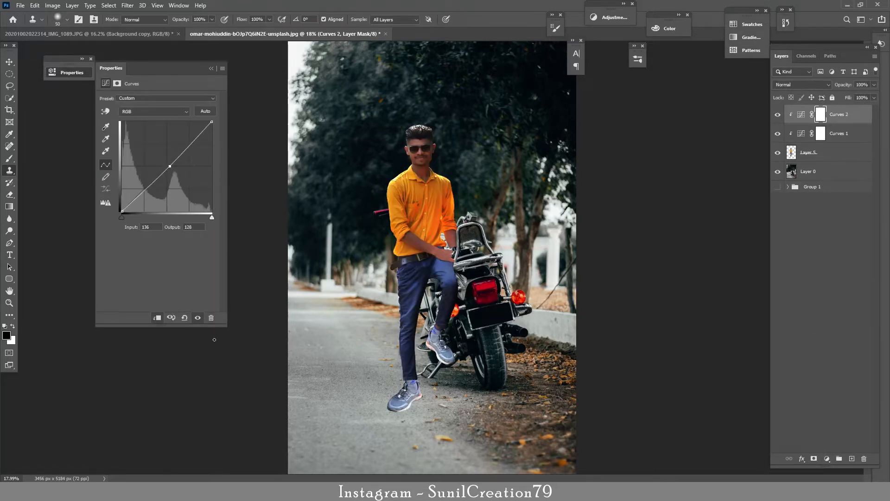
Step: Hide Layer 0, stamp the darkened man into a new layer clipped above Curves 1, and show Layer 0 again
key("ctrl+alt+shift+e")
left_click(778, 171)
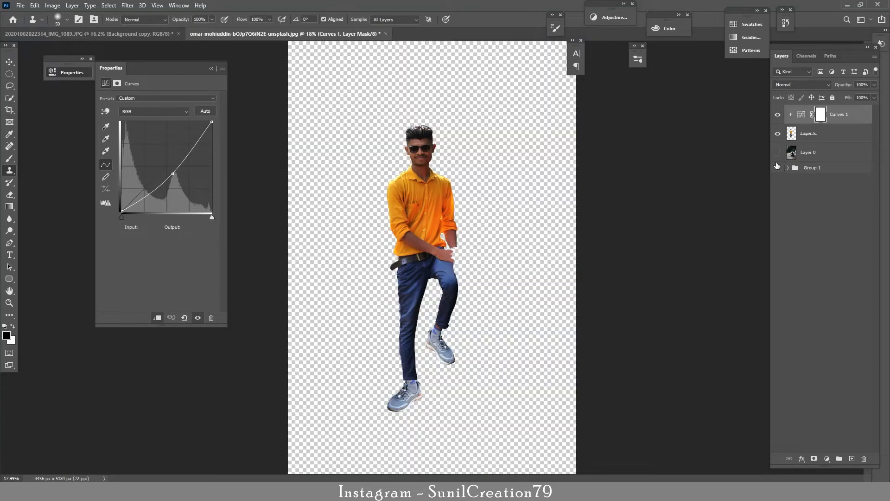
left_click(825, 123, "alt")
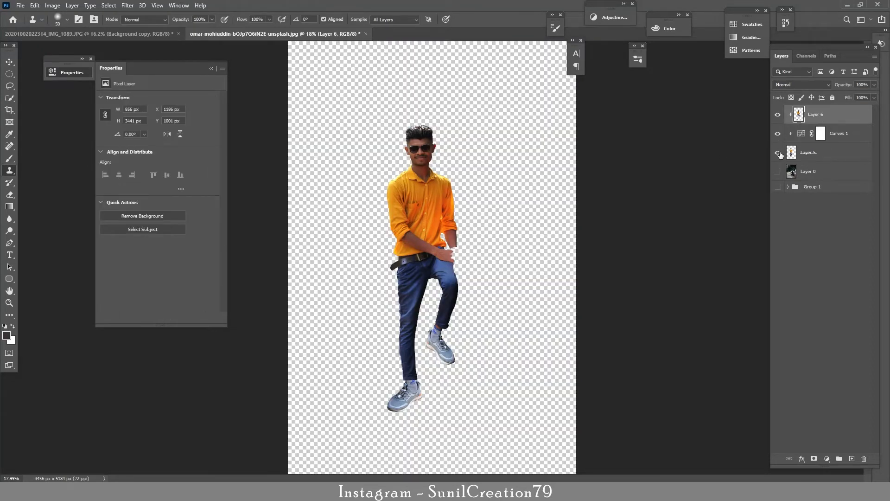
left_click(778, 171)
left_click(211, 68)
Step: Apply Shadows/Highlights to Layer 6 with shadows tone 0%, highlights amount 70% and highlights tone 48%
left_click(52, 5)
mouse_move(70, 29)
left_click(185, 179)
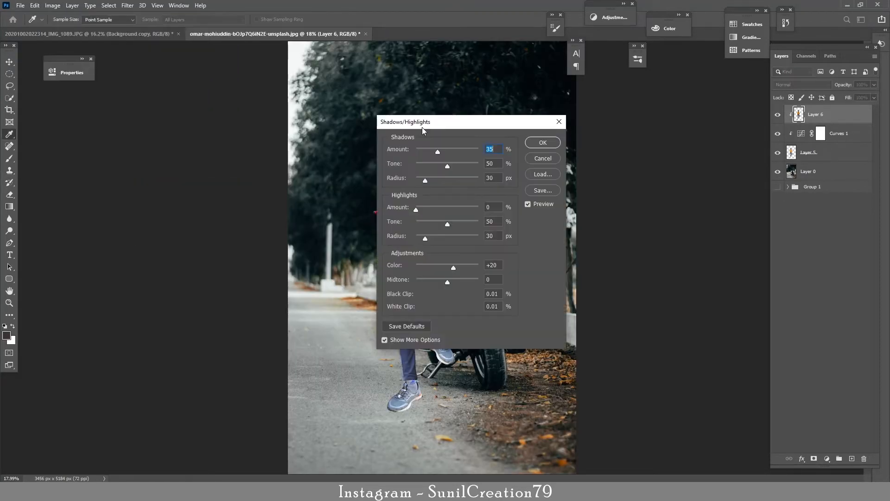
left_click_drag(422, 127, 104, 107)
left_click_drag(80, 143, 75, 148)
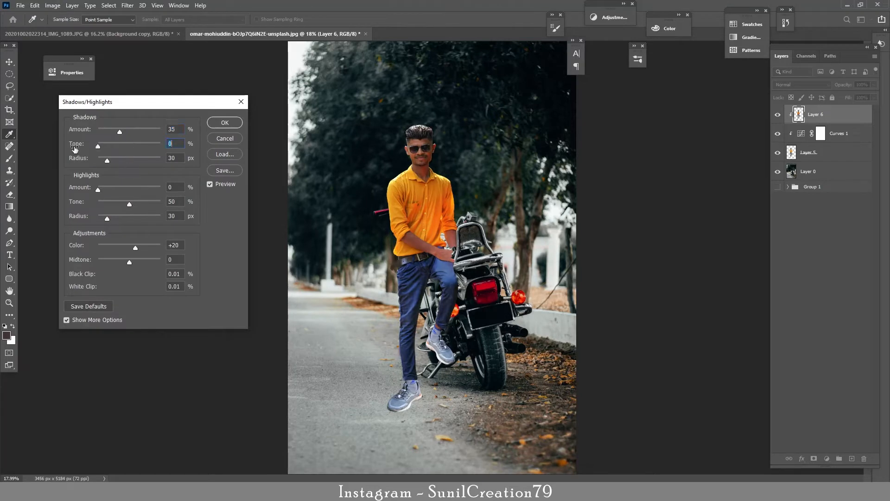
left_click_drag(103, 206, 128, 204)
left_click_drag(98, 189, 130, 192)
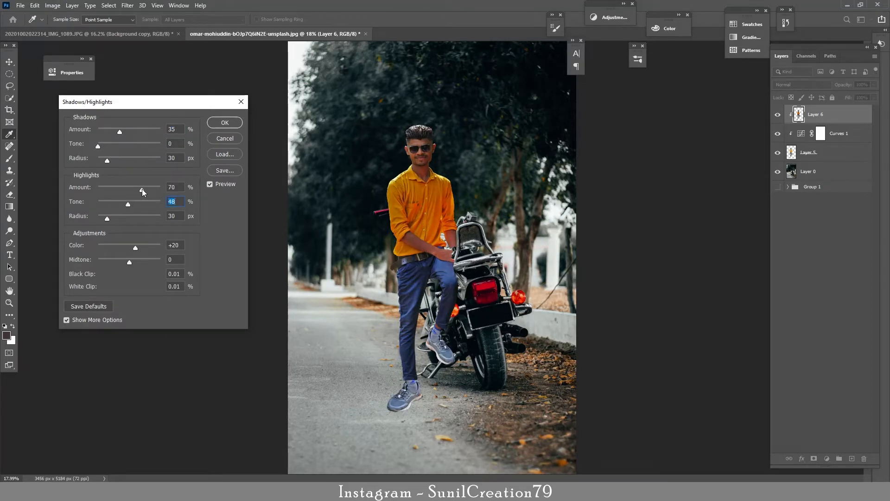
left_click(224, 122)
Step: Add a black mask to Layer 6 and paint white over the man's hair and shoulder with brush size 100
left_click(815, 459, "alt")
key("b")
scroll(420, 131, "up", 5)
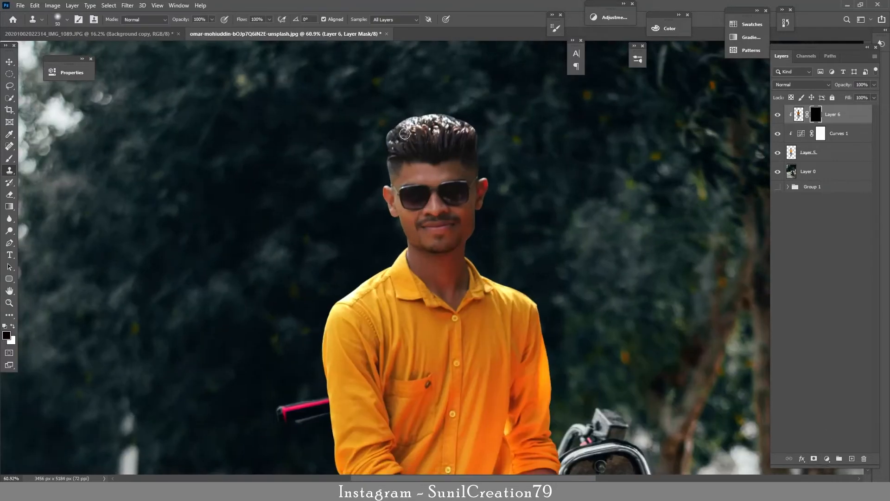
left_click(66, 23)
left_click(67, 23)
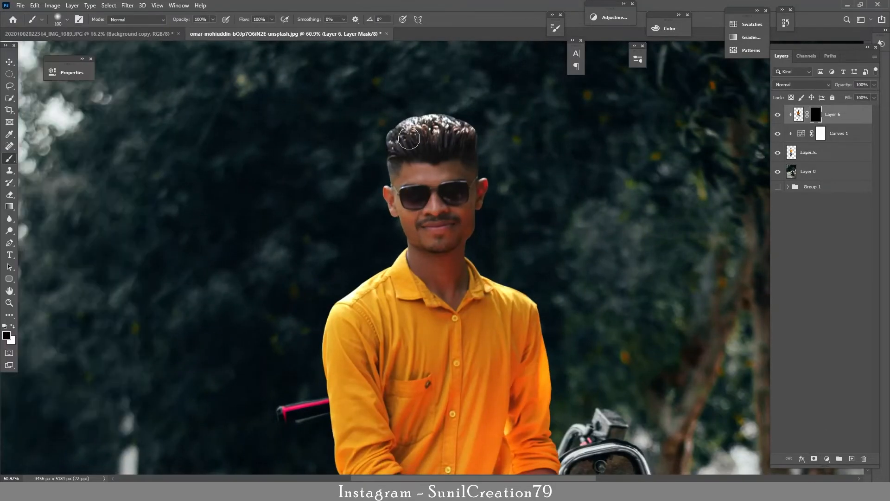
key("x")
left_click_drag(343, 341, 340, 331)
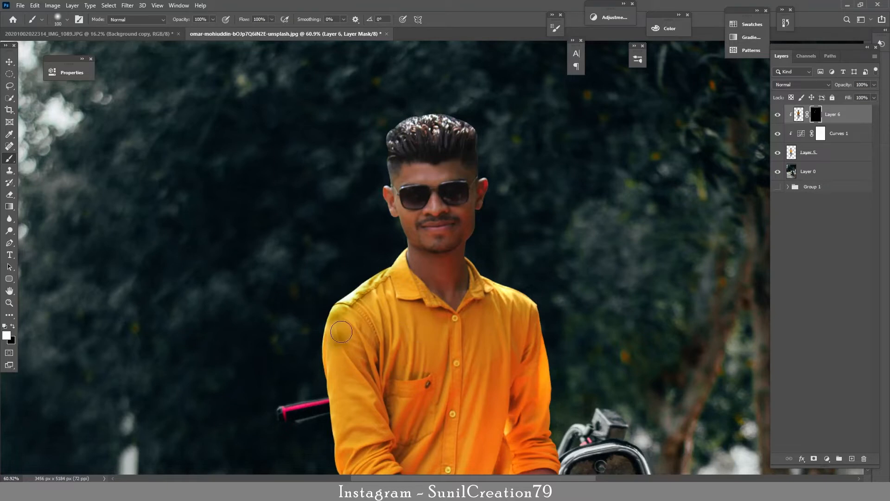
Step: Paint black over the shirt shoulder on Layer 6's mask and compare the man with and without the layer
key("x")
left_click_drag(402, 274, 343, 341)
left_click(779, 114)
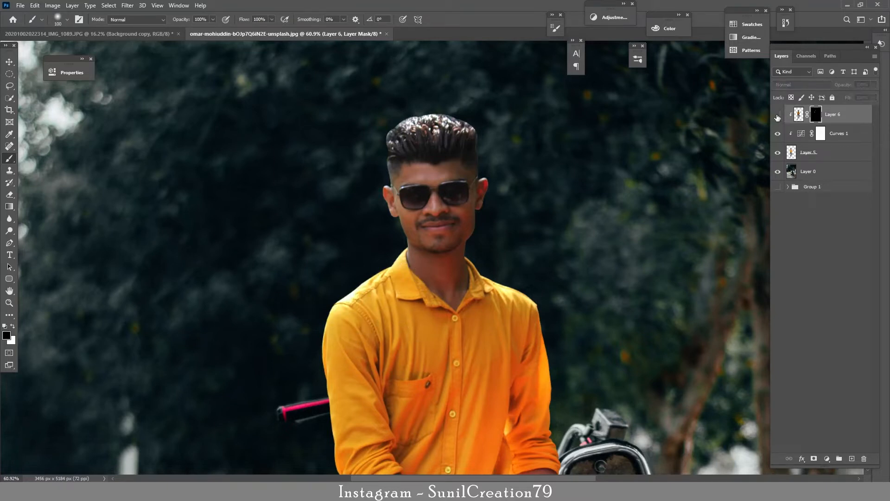
left_click(779, 115)
Step: Add a new top layer, fill it with gray and set its blend mode to Luminosity
key("z")
key("ctrl+0")
left_click_drag(375, 177, 388, 174)
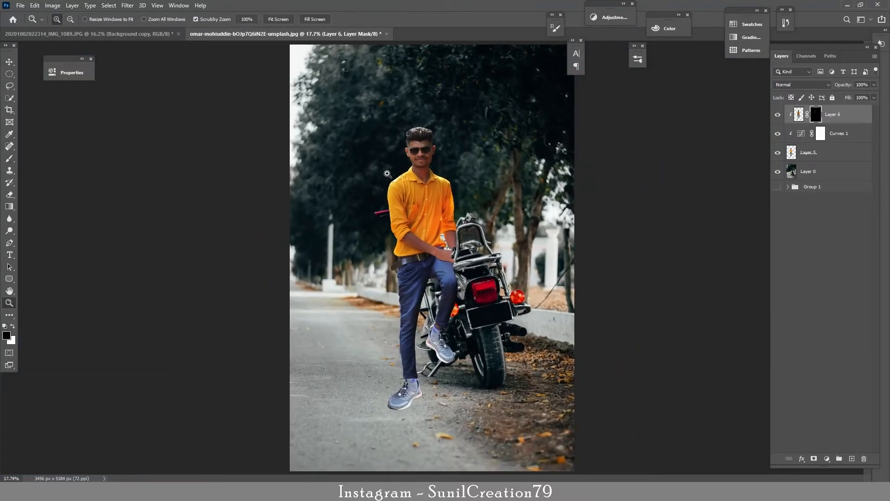
left_click_drag(508, 248, 458, 243)
key("b")
left_click(852, 459)
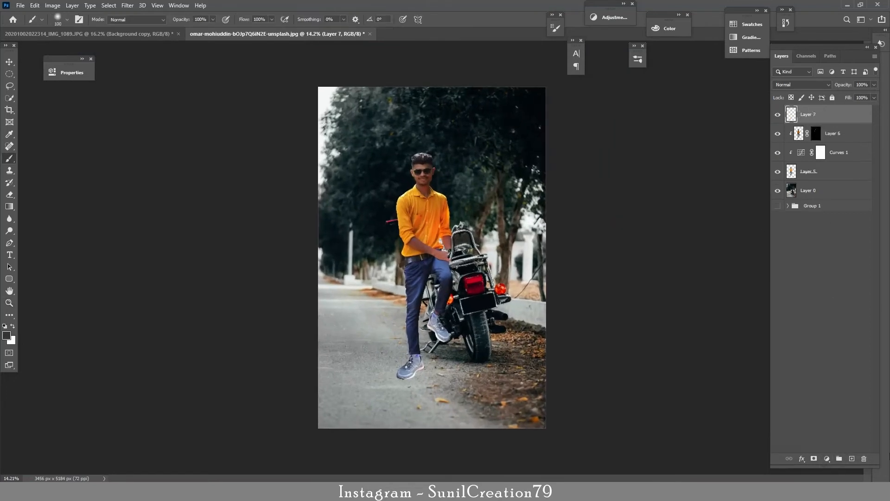
key("shift+F5")
left_click(436, 130)
left_click(436, 204)
left_click(441, 130)
left_click(438, 211)
left_click(503, 130)
left_click(802, 85)
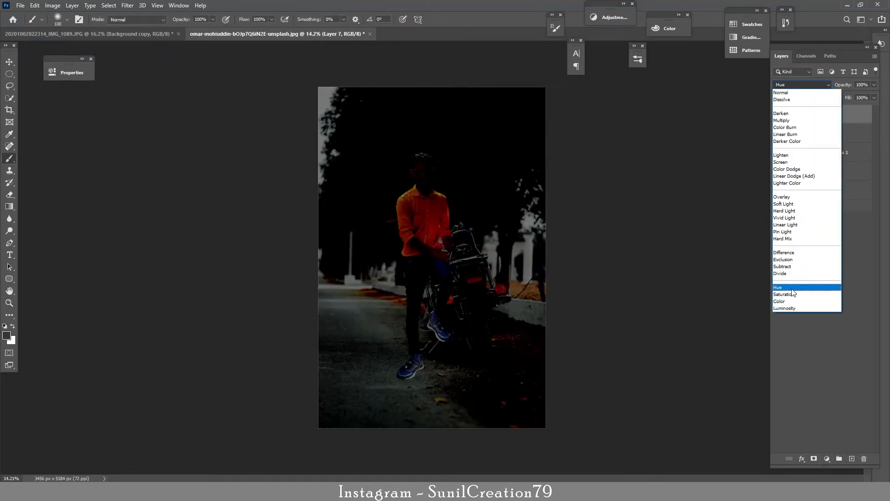
left_click(796, 308)
Step: Add a Curves adjustment clipped above Layer 6 and reshape its Red channel, pulling the shadow point to input 62, output 41
left_click(827, 458)
left_click(830, 340)
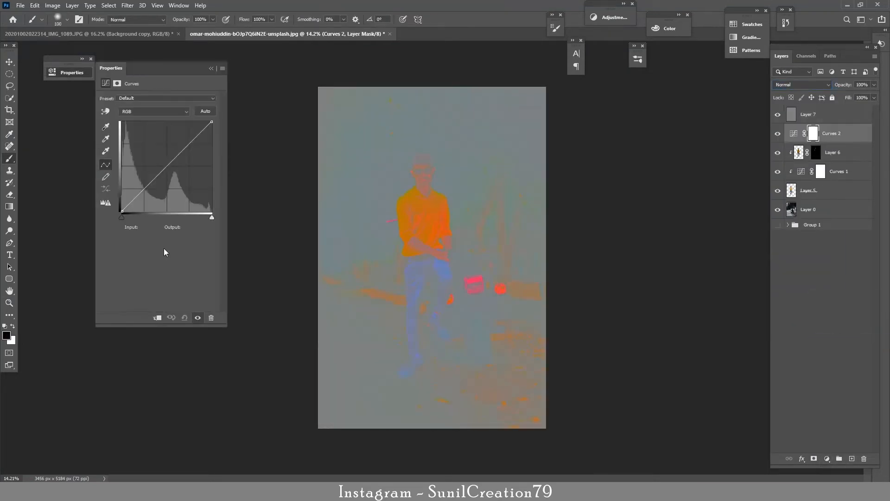
left_click_drag(165, 169, 173, 173)
key("ctrl+z")
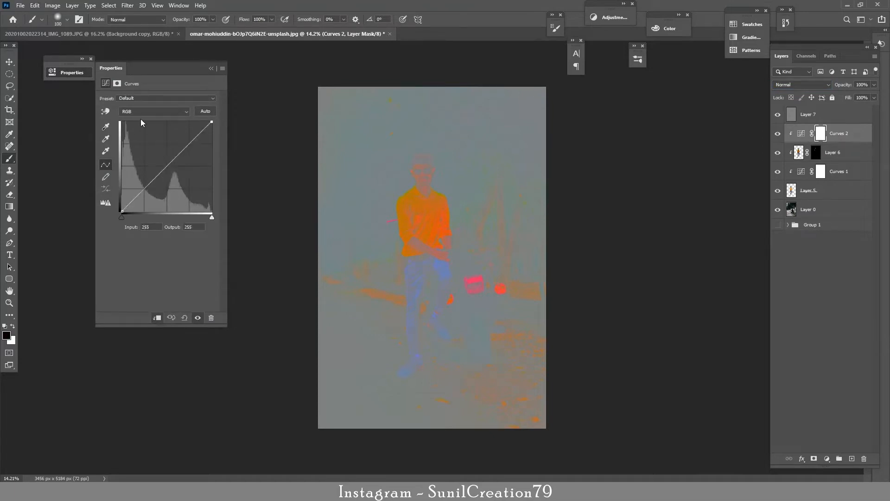
left_click(144, 112)
left_click(144, 127)
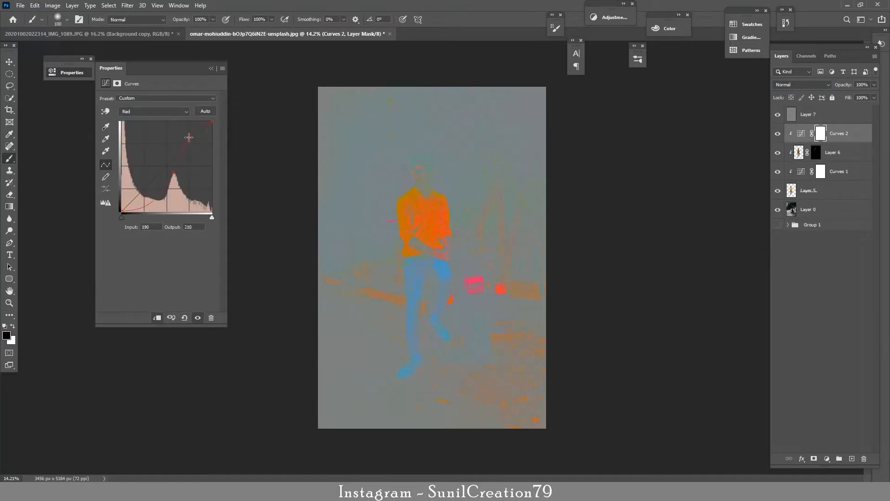
Step: Reshape the Green and Blue channels of the Curves 2 adjustment to match the man's hues to the background
left_click(153, 112)
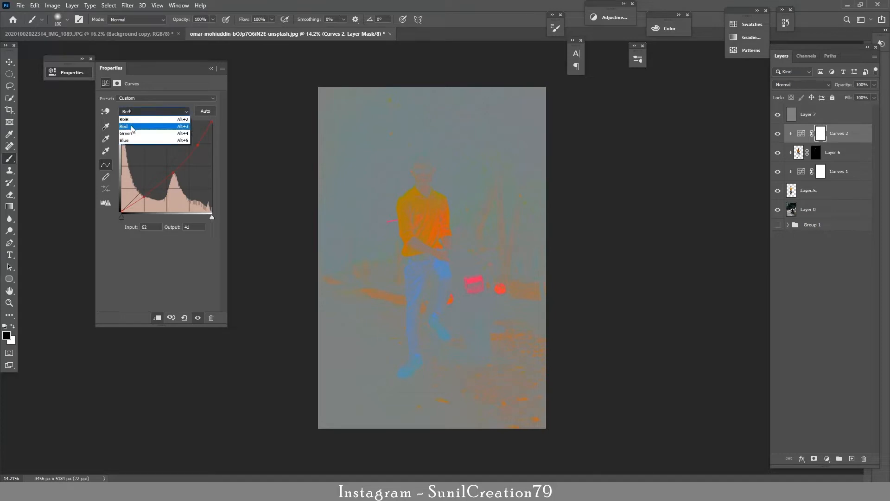
left_click(145, 135)
left_click_drag(170, 163, 192, 154)
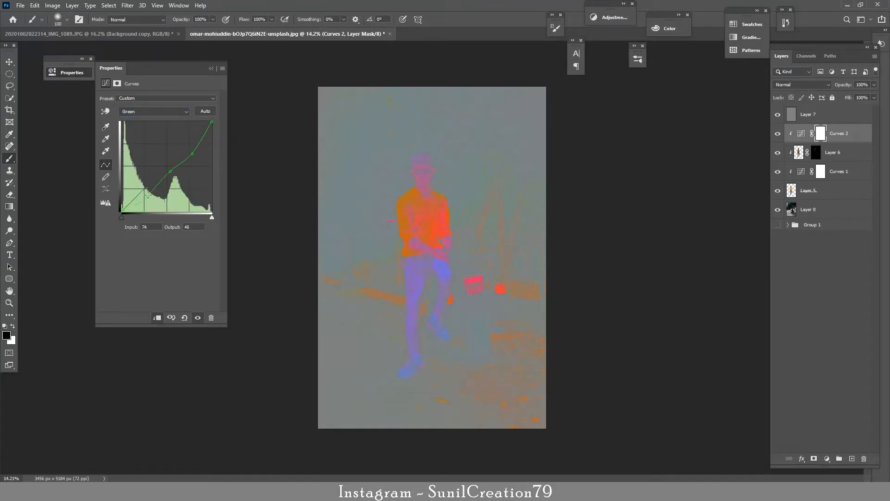
left_click(153, 111)
left_click(145, 143)
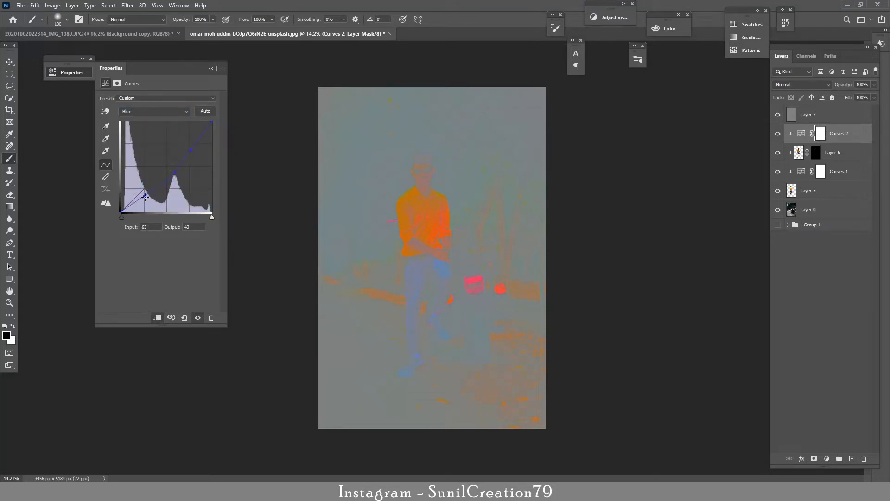
left_click(211, 68)
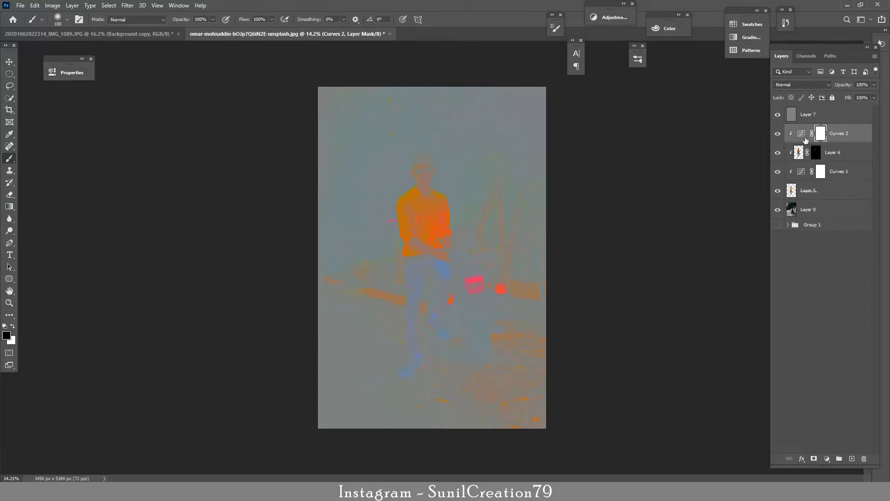
Step: Hide and delete the gray Luminosity Layer 7
left_click(778, 114)
left_click(807, 123)
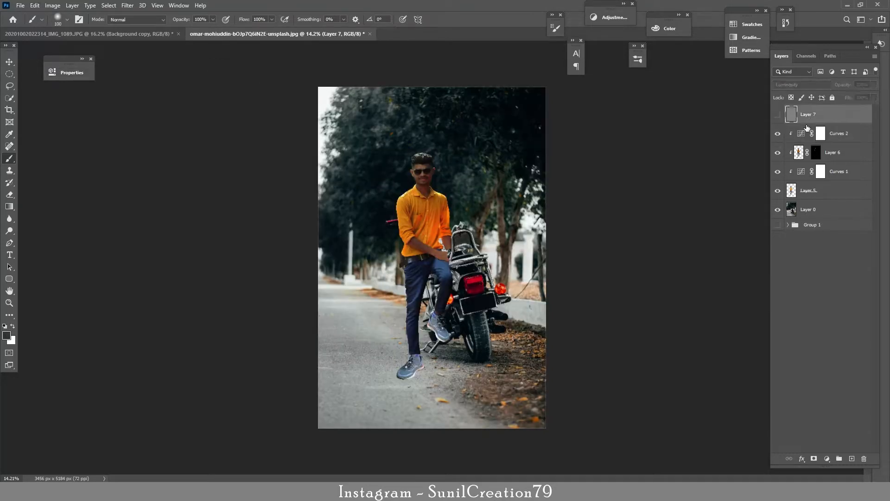
key("Delete")
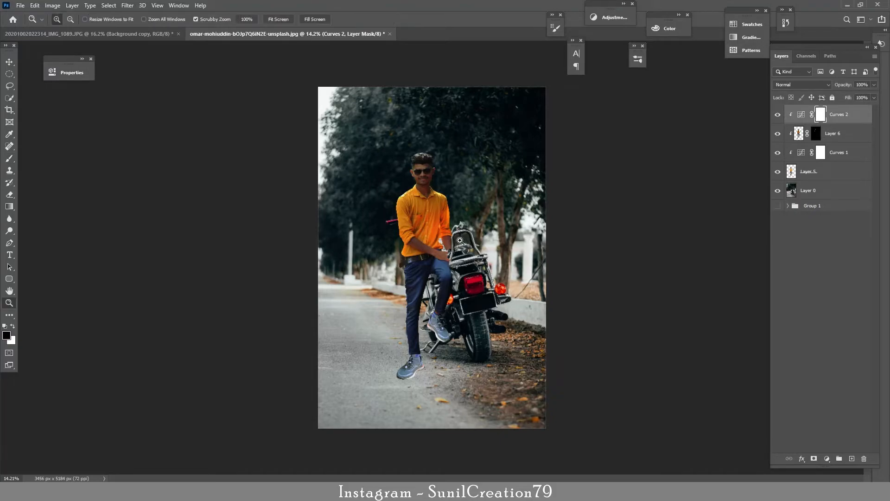
Step: Bring the black work bag into the motorcycle composite as the top layer above Curves 2
scroll(508, 250, "up", 5)
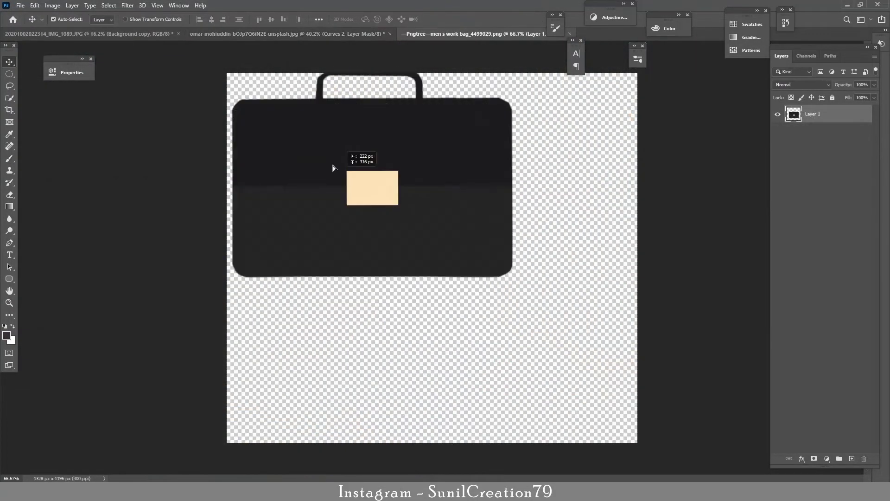
left_click(87, 35)
left_click_drag(87, 36, 463, 268)
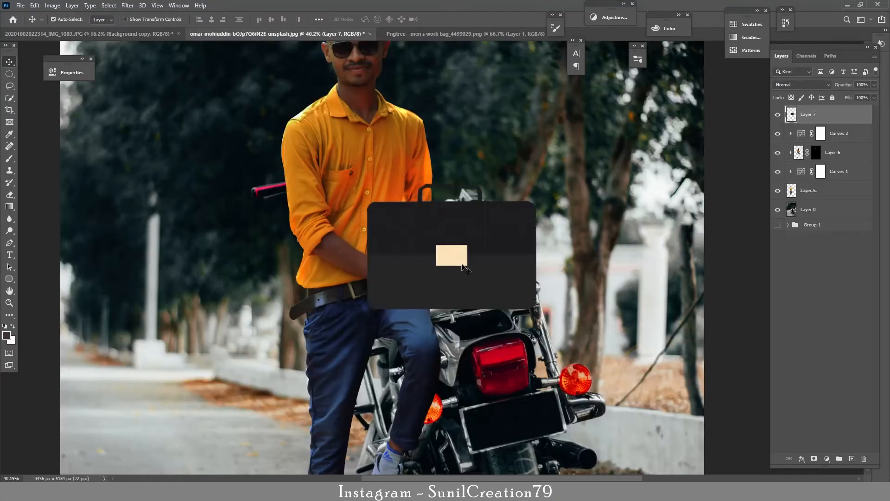
left_click_drag(834, 123, 818, 181)
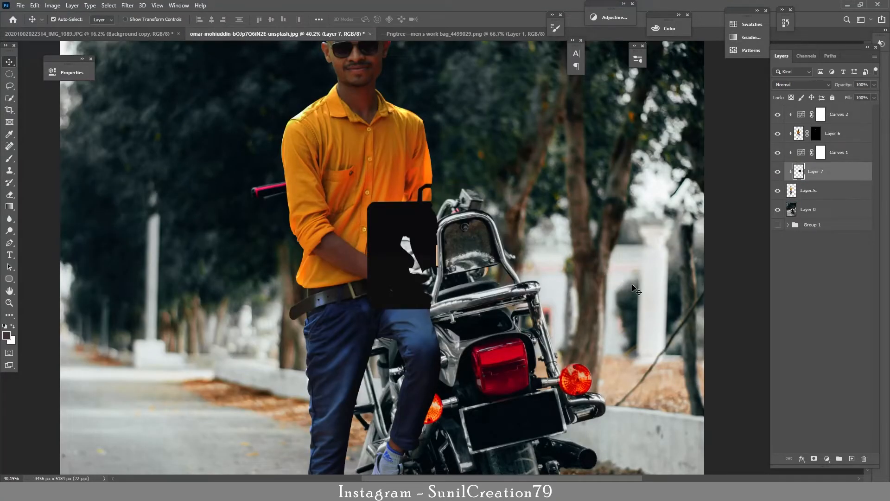
left_click_drag(834, 177, 812, 114)
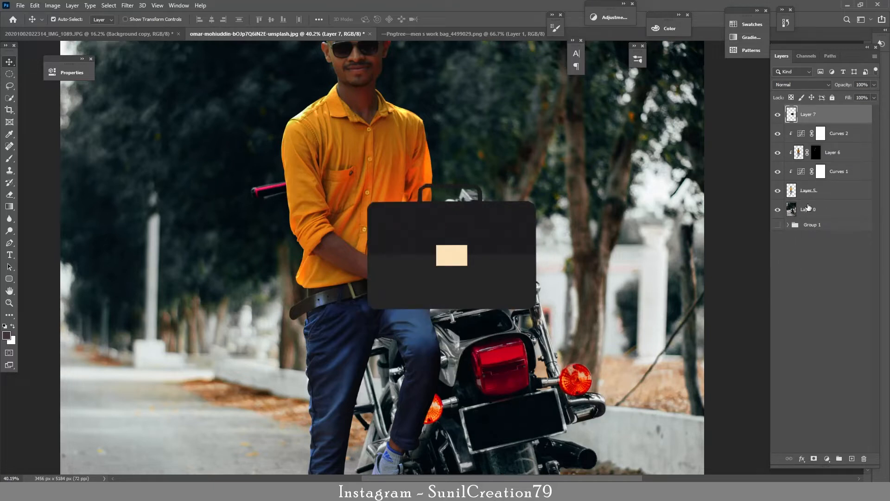
Step: Scale the bag down, rotate it about -9.3° and place it behind the motorcycle seat beside the man's hand
key("ctrl+t")
left_click_drag(451, 184, 451, 228)
left_click_drag(516, 225, 509, 215)
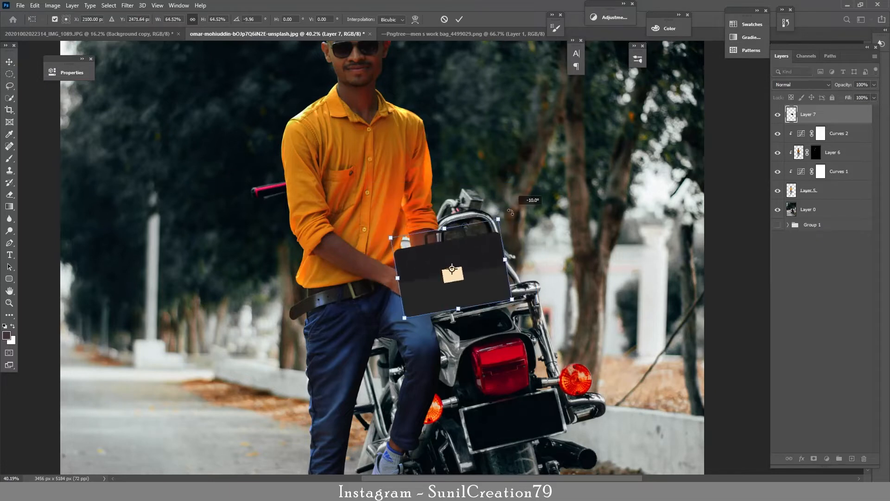
left_click_drag(445, 230, 442, 212)
left_click_drag(486, 272, 499, 257)
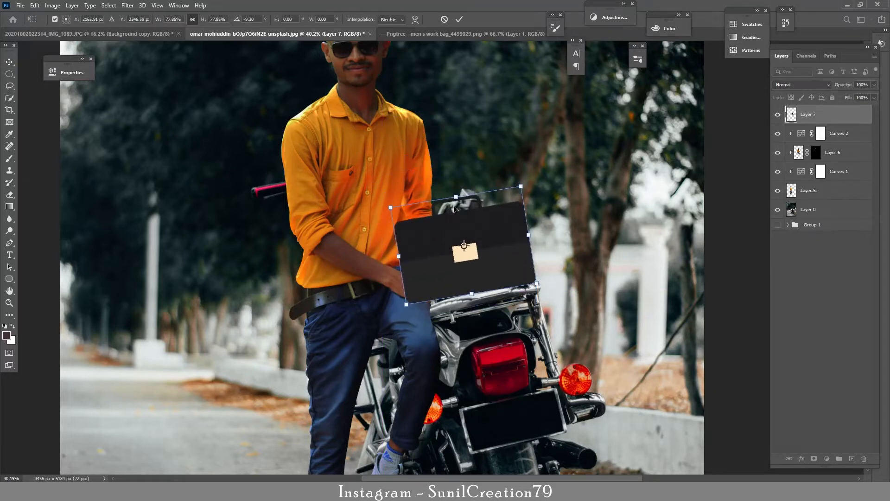
left_click_drag(456, 197, 457, 204)
key("Return")
mouse_move(496, 255)
left_mouse_down()
mouse_move(474, 245)
mouse_move(474, 254)
mouse_move(512, 252)
left_mouse_up()
key("z")
key("v")
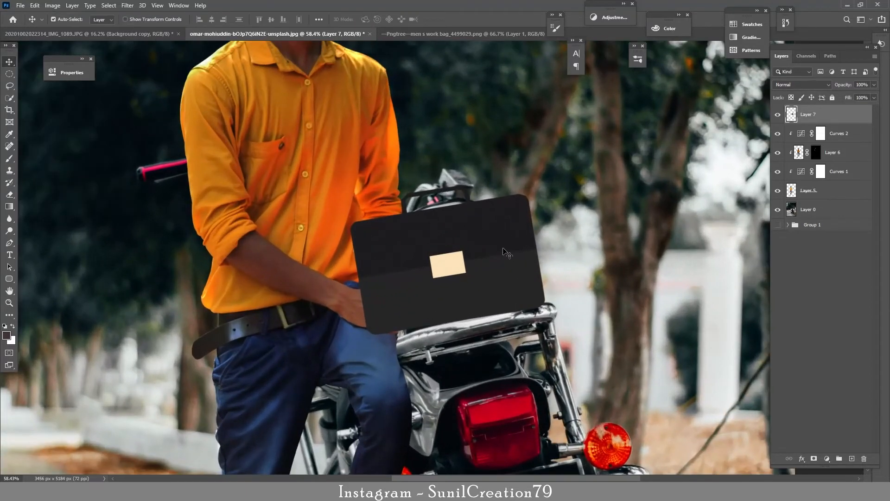
Step: Add a Curves adjustment clipped to the bag layer and lower the curve to darken the bag
key("ctrl+0")
left_click(827, 458)
left_click(830, 337)
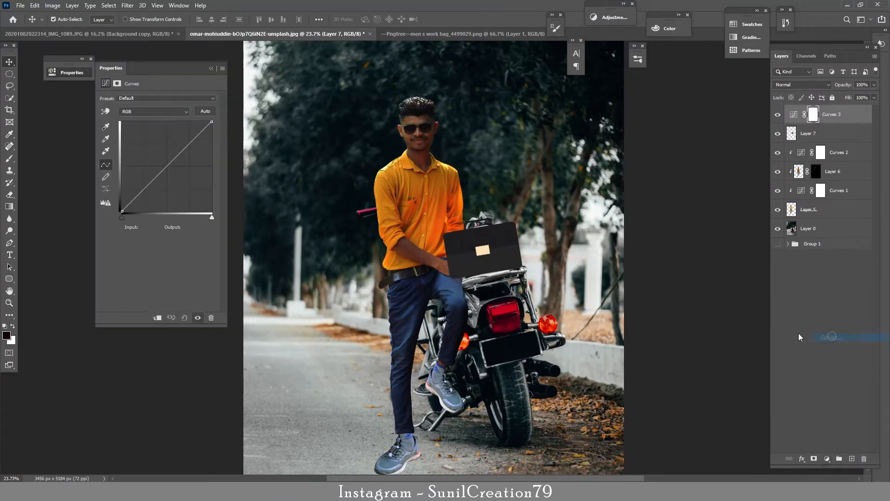
left_click(158, 317)
left_click_drag(179, 155, 178, 176)
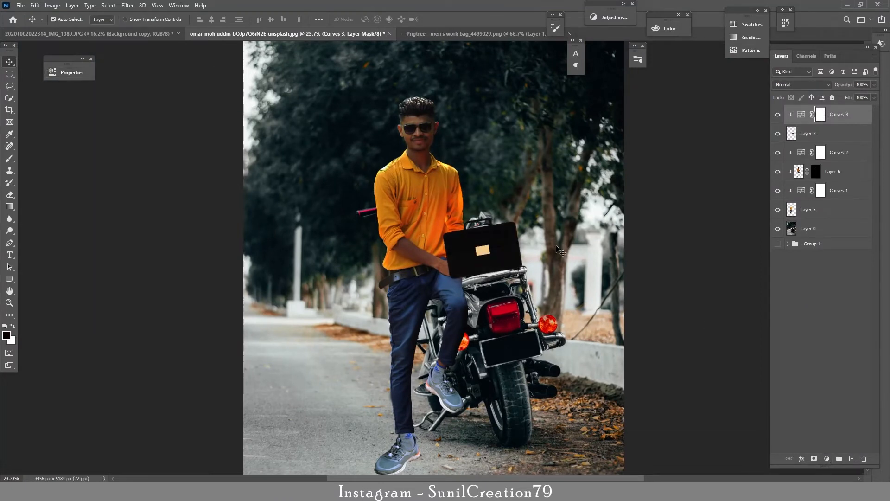
Step: Compare the picture with and without the bag and isolate the background Layer 0
left_click(778, 134)
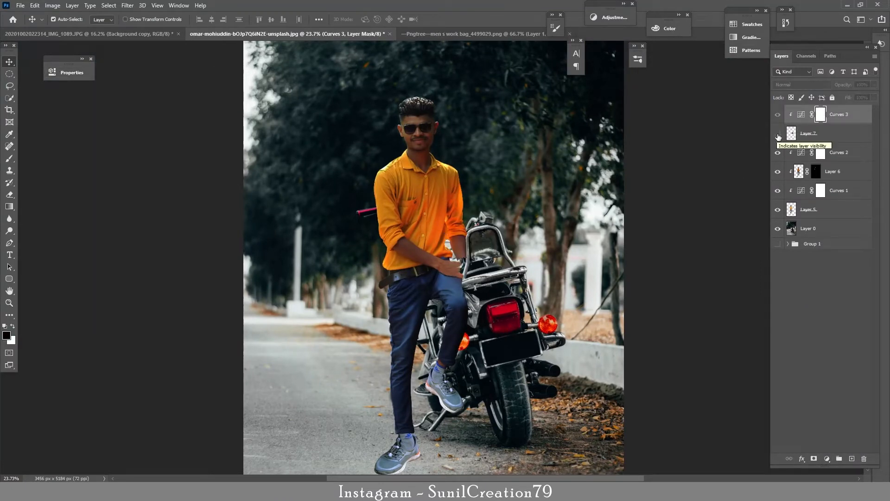
left_click(778, 135)
left_click(779, 229, "alt")
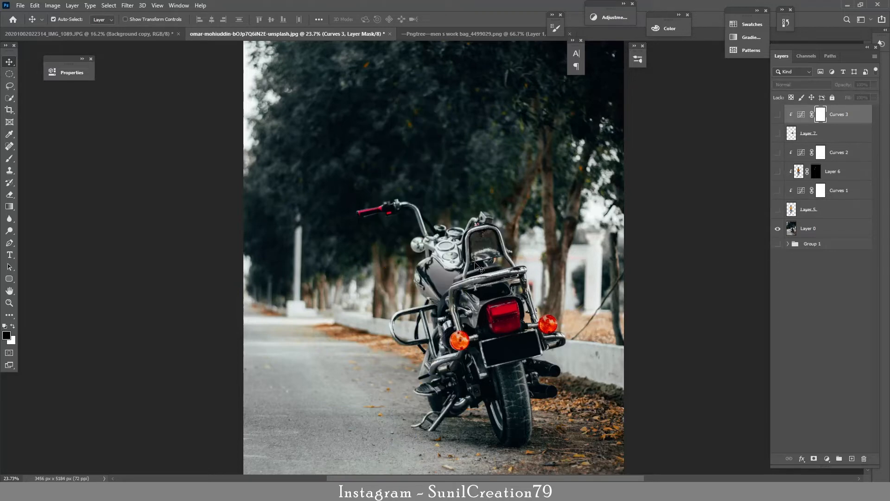
Step: Trace a Pen path up the outer side and over the top of the motorcycle's backrest, starting where it meets the rail
left_click_drag(469, 263, 529, 263)
key("p")
left_click(438, 345)
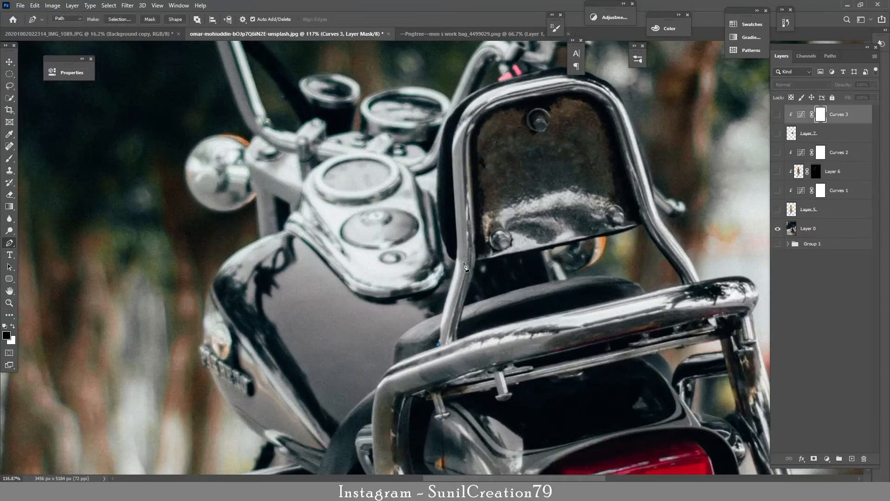
left_click_drag(457, 266, 457, 268)
left_click(449, 292, "alt")
left_click_drag(444, 233, 443, 232)
left_click(446, 246, "alt")
left_click_drag(438, 165, 440, 131)
left_click(437, 165, "alt")
left_click_drag(490, 86, 614, 124)
left_click(490, 86, "alt")
left_click(587, 117, "alt")
left_click_drag(637, 177, 636, 178)
left_click(629, 151, "alt")
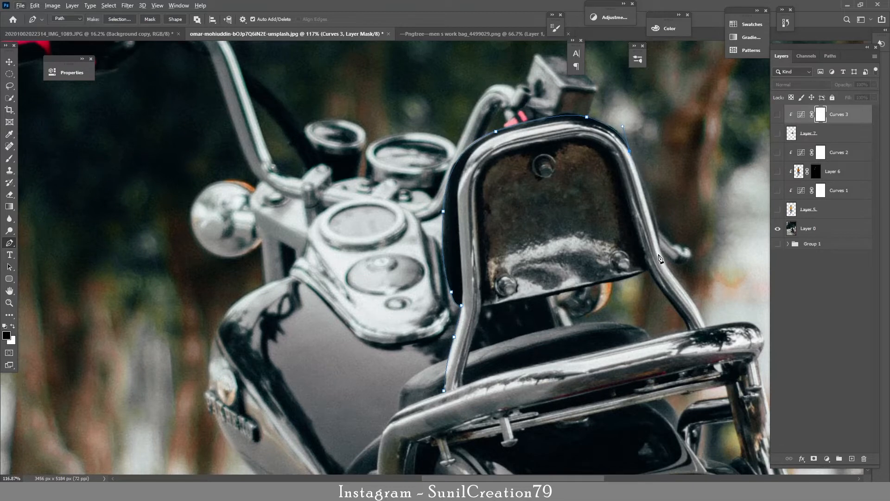
Step: Continue the path down the backrest's other side and around the chrome rail, close it and convert it to a selection
left_click(659, 249, "alt")
left_click_drag(657, 281, 691, 293)
left_click(678, 282, "alt")
left_click(706, 326, "alt")
left_click_drag(706, 326, 582, 248)
left_click_drag(641, 269, 628, 308)
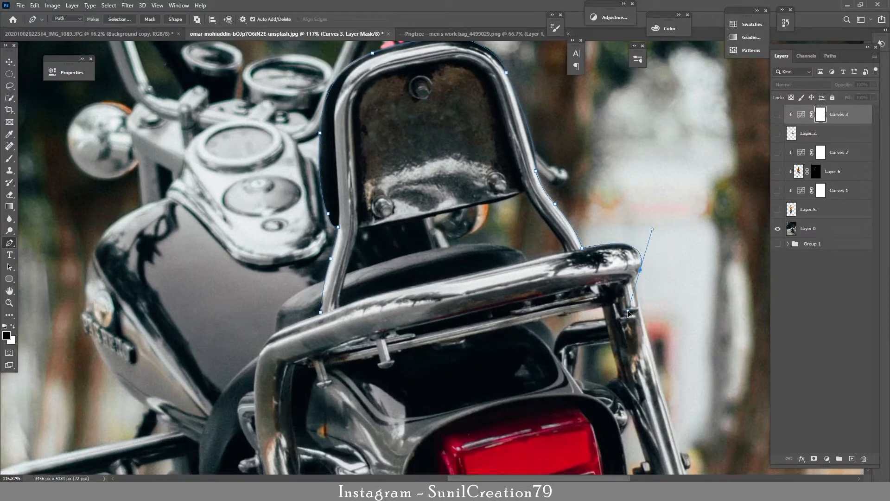
left_click(641, 269, "alt")
left_click_drag(338, 344, 310, 338)
key("ctrl+Return")
Step: Trace the opening between the backrest plate, its tubes and the seat, and subtract it from the selection
left_click(357, 227)
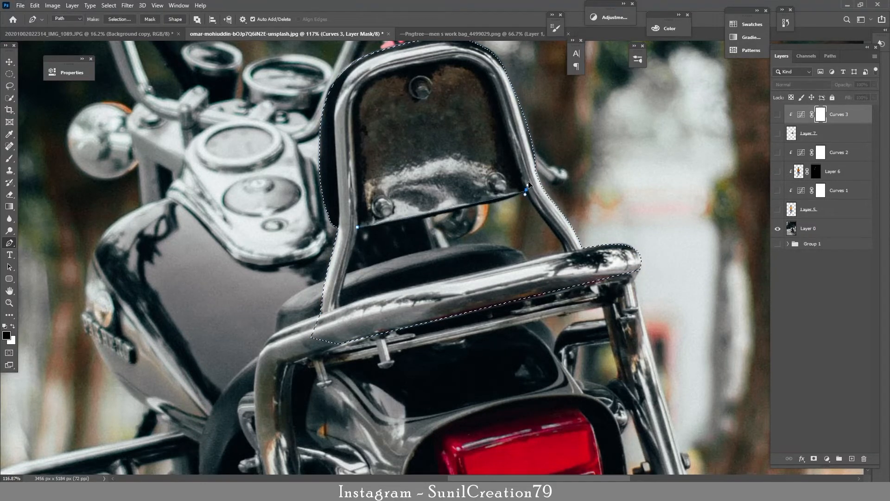
left_click_drag(526, 190, 534, 181)
left_click_drag(554, 234, 563, 242)
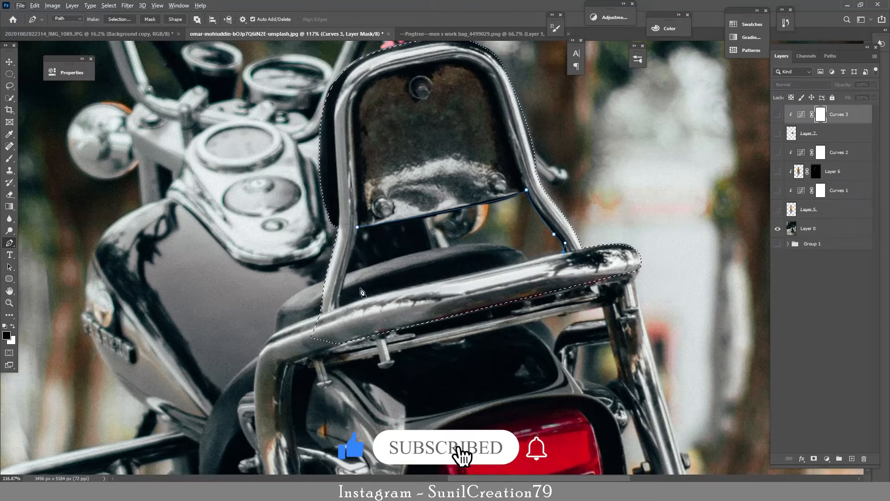
left_click_drag(529, 262, 516, 230)
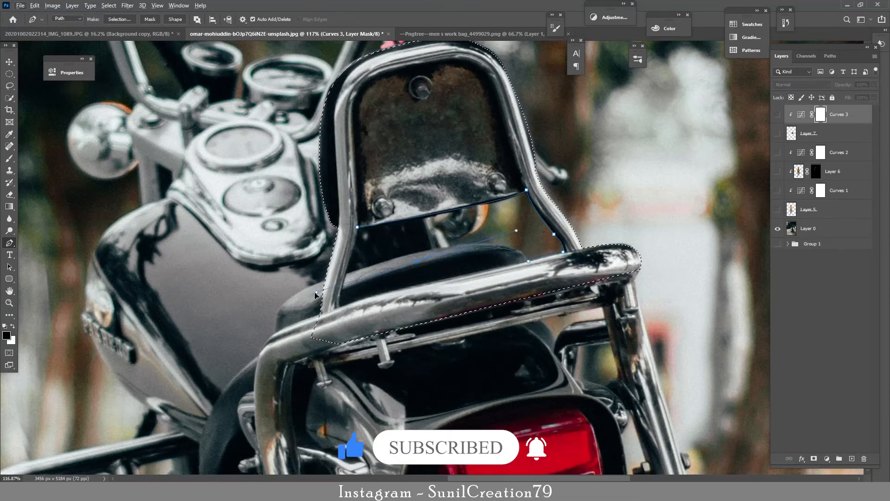
left_click(341, 291)
left_click_drag(358, 228, 363, 215)
key("z")
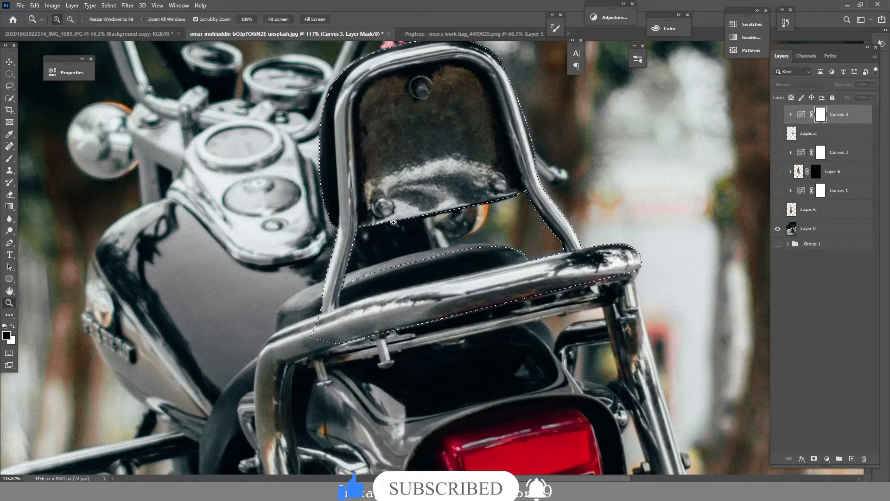
Step: Show all the layers again and mask the selected backrest and rail out of the bag on Layer 7
key("ctrl+0")
left_click_drag(337, 248, 351, 249)
left_click_drag(778, 114, 776, 194)
left_click(777, 191)
left_click(816, 133)
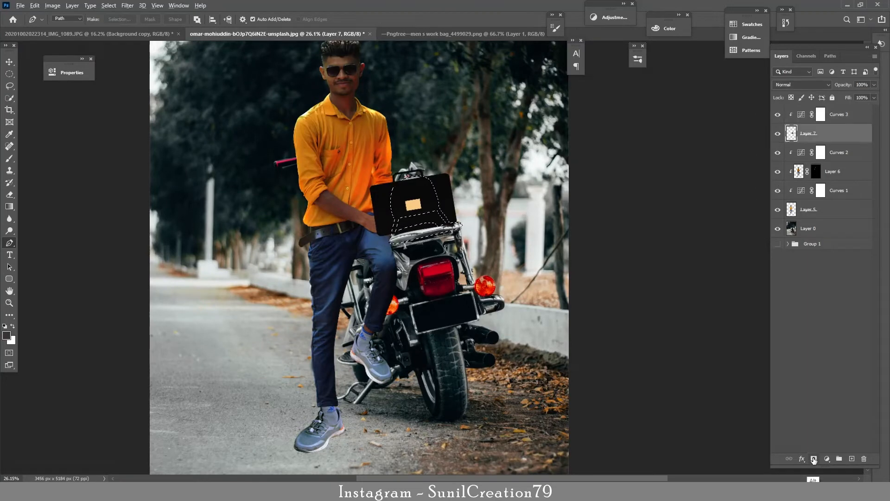
left_click(813, 458)
Step: Restore the backrest selection and mask it out of the man on Layer 5
key("z")
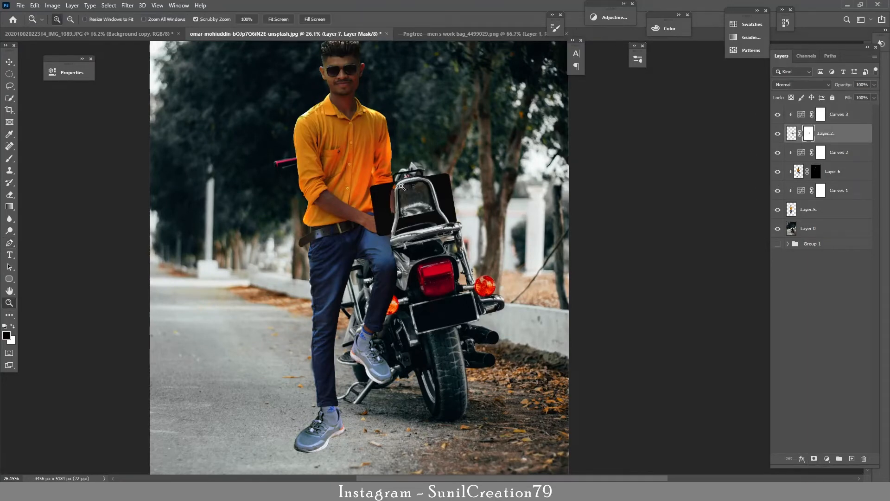
left_click_drag(397, 204, 441, 204)
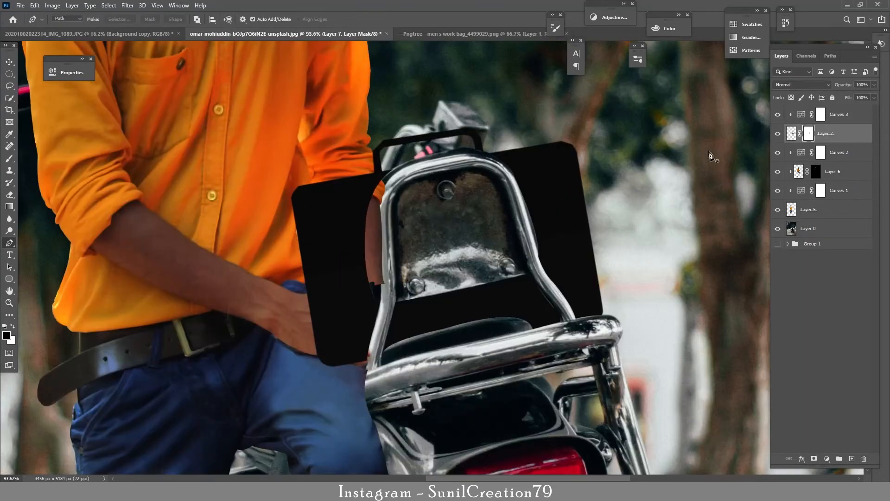
key("ctrl+shift+d")
left_click(830, 209)
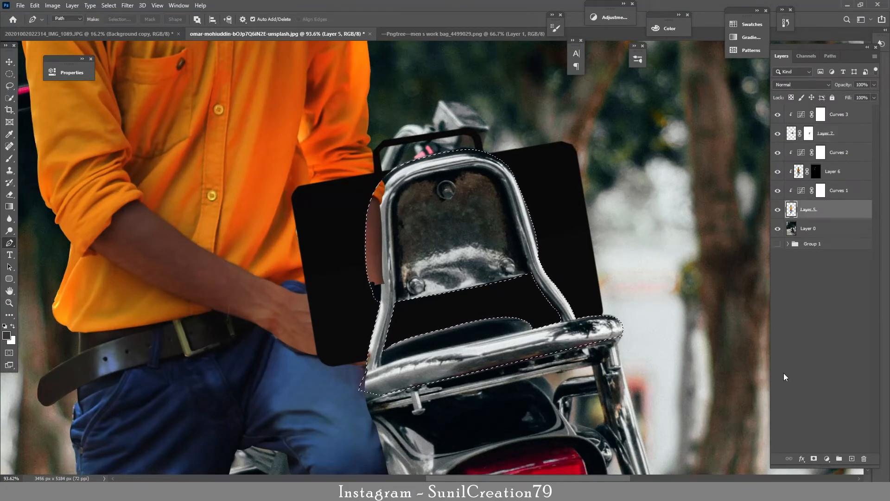
left_click(814, 458)
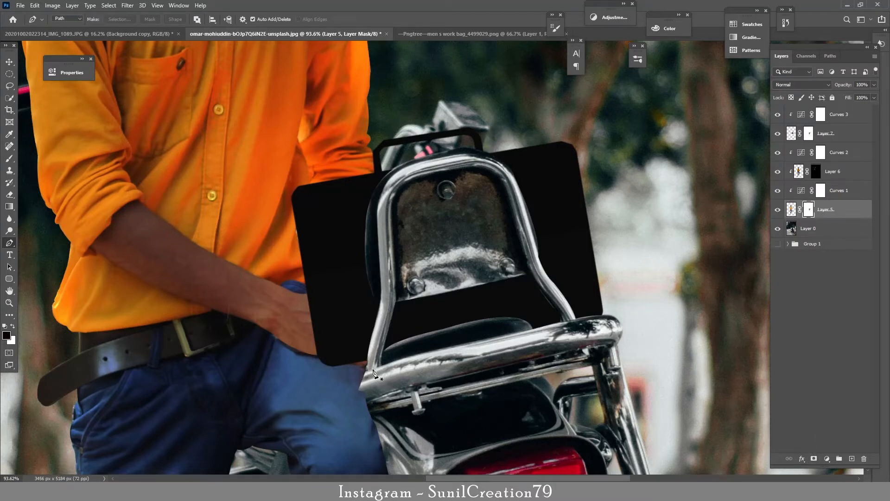
Step: Paint on Layer 5's mask to bring back the trouser edge beside the end of the chrome rail
key("b")
left_click_drag(333, 399, 367, 393)
key("x")
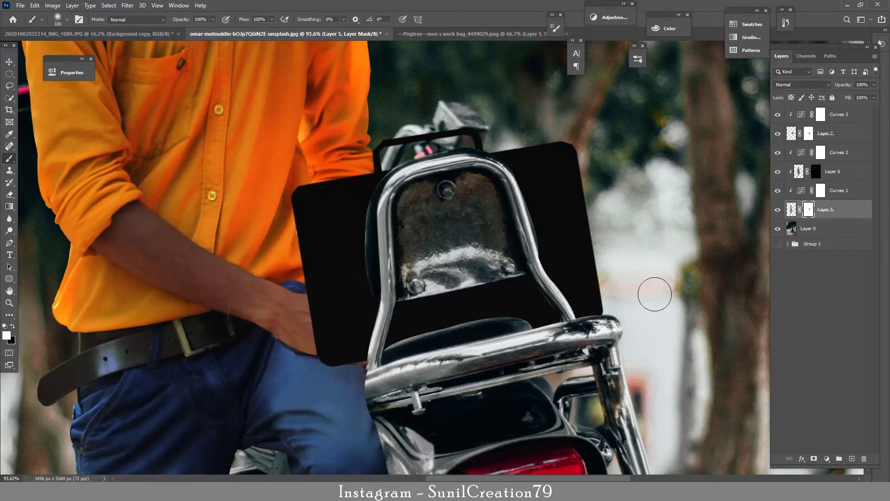
key("z")
key("ctrl+0")
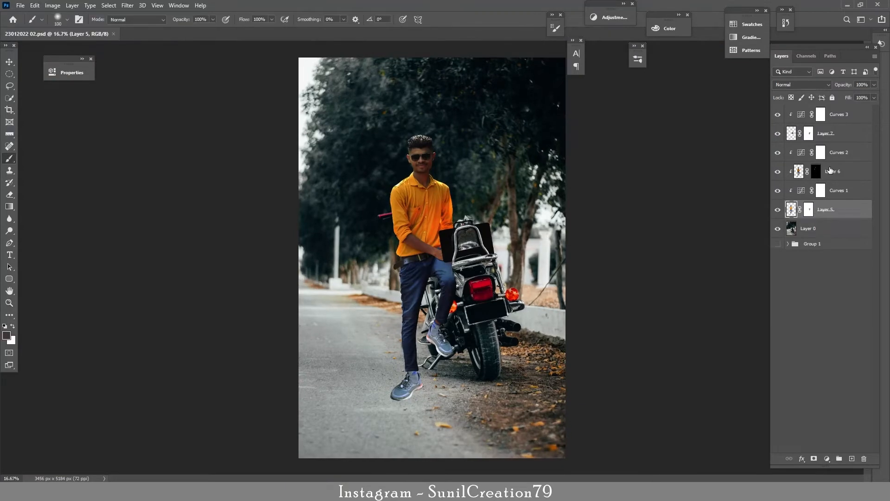
Step: Add a brightening Curves adjustment above Curves 2, clipped to the man, and invert its mask to black
left_click(831, 170)
left_click(778, 153)
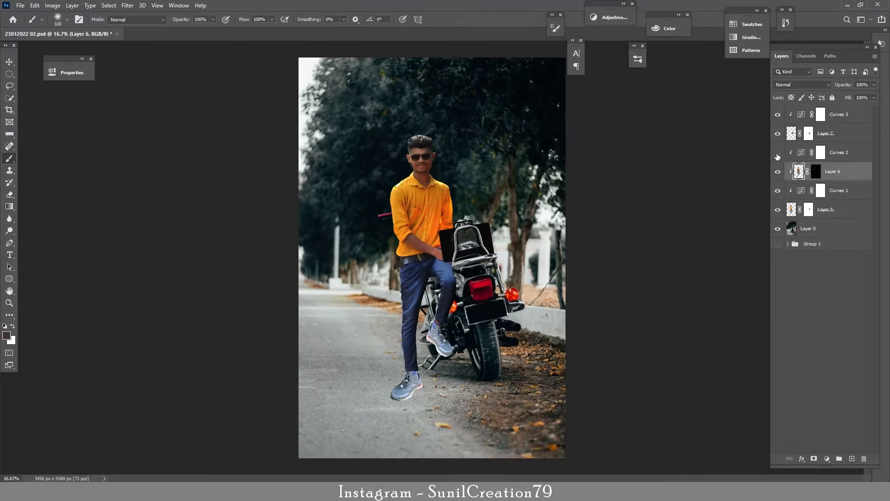
left_click(778, 153)
left_click(837, 153)
left_click(827, 459)
left_click(832, 341)
left_click_drag(170, 164, 146, 147)
left_click(212, 68)
left_click(825, 162, "alt")
key("ctrl+i")
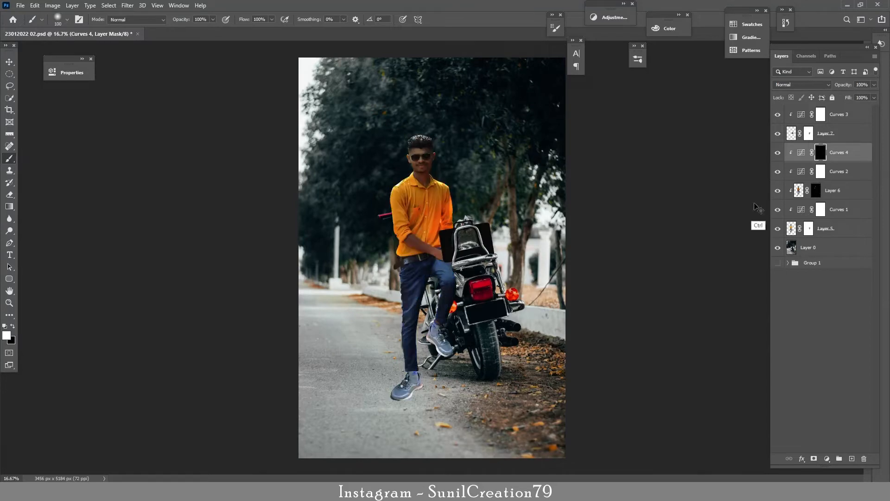
Step: Paint white on Curves 4's mask at 10% flow with a 400 px brush to brighten the man's shirt, arms and face
scroll(427, 156, "up", 5)
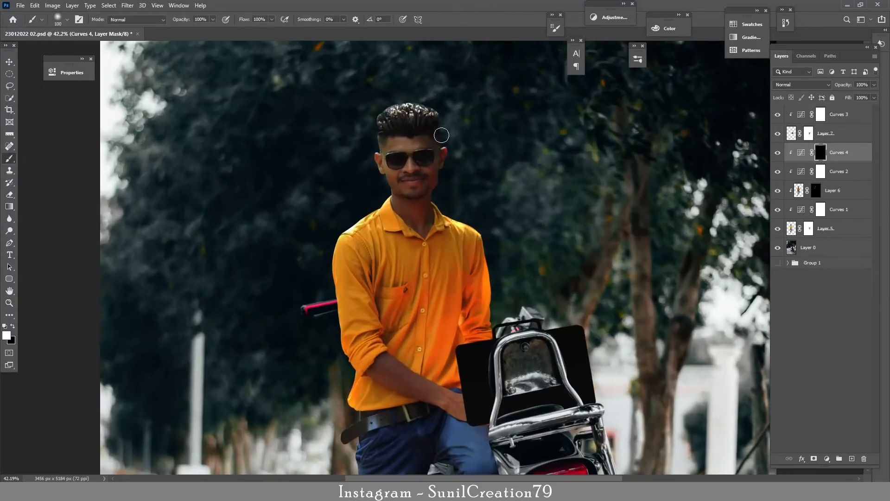
type("10")
key("Return")
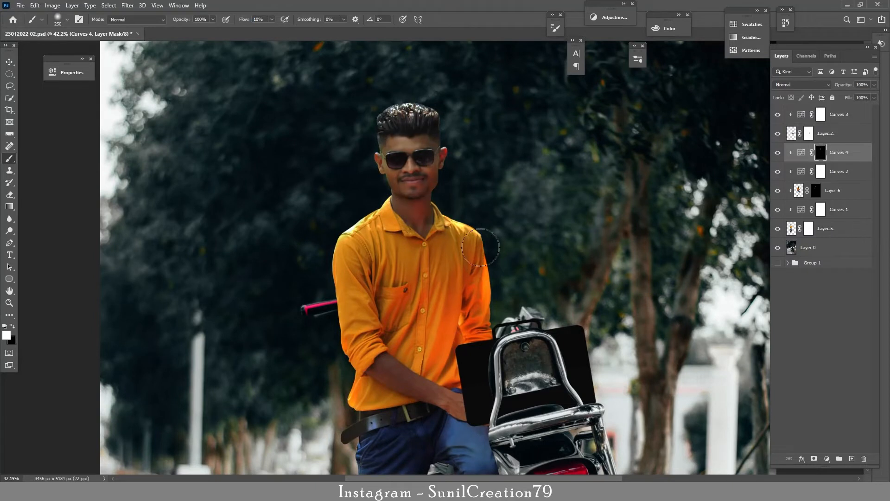
key("bracketright")
key("bracketright")
mouse_move(471, 262)
left_mouse_down()
mouse_move(470, 336)
mouse_move(444, 250)
mouse_move(436, 304)
mouse_move(388, 336)
mouse_move(391, 251)
mouse_move(362, 313)
mouse_move(398, 374)
mouse_move(450, 375)
mouse_move(387, 396)
left_mouse_up()
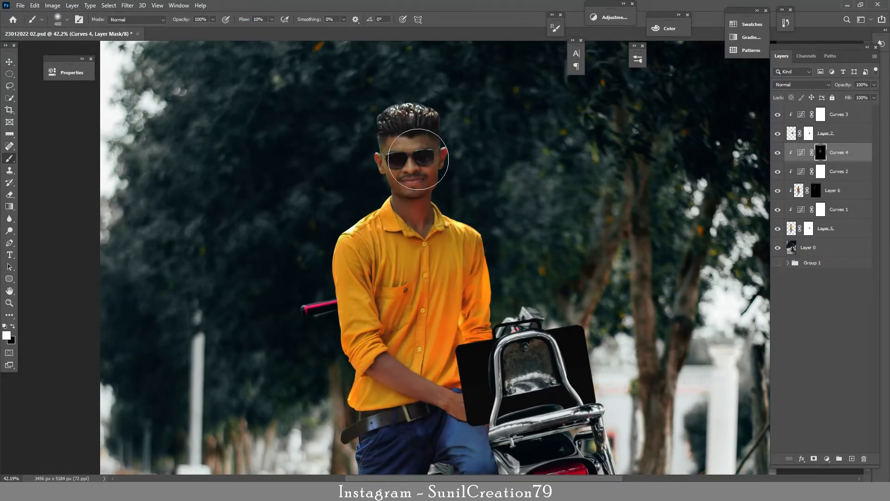
left_click_drag(471, 350, 452, 204)
left_click_drag(417, 300, 374, 385)
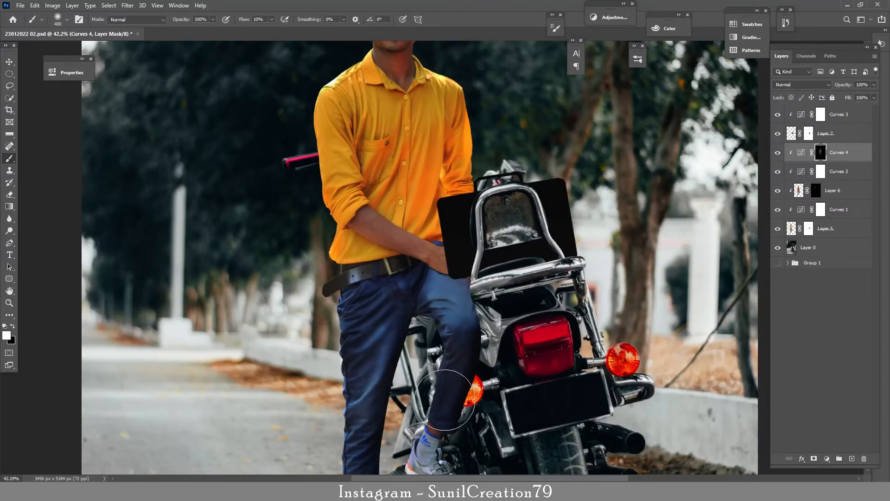
Step: Continue painting on Curves 4's mask to brighten the man's trousers and both shoes
mouse_move(444, 437)
left_mouse_down()
mouse_move(451, 312)
mouse_move(455, 376)
left_mouse_up()
mouse_move(378, 286)
left_mouse_down()
mouse_move(372, 440)
mouse_move(400, 274)
left_mouse_up()
mouse_move(394, 306)
left_mouse_down()
mouse_move(360, 320)
mouse_move(372, 331)
mouse_move(382, 281)
mouse_move(344, 333)
mouse_move(416, 270)
left_mouse_up()
left_click_drag(503, 201, 493, 109)
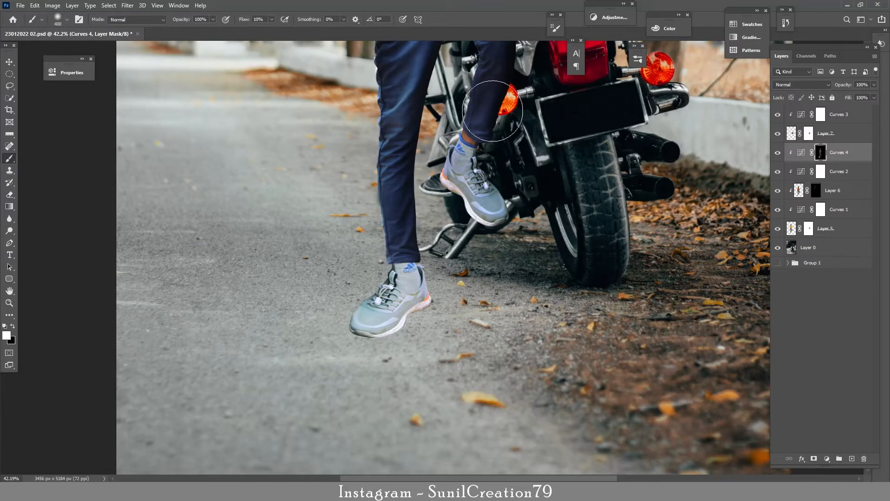
left_click_drag(495, 73, 488, 227)
left_click_drag(602, 271, 577, 270)
left_click_drag(490, 46, 466, 186)
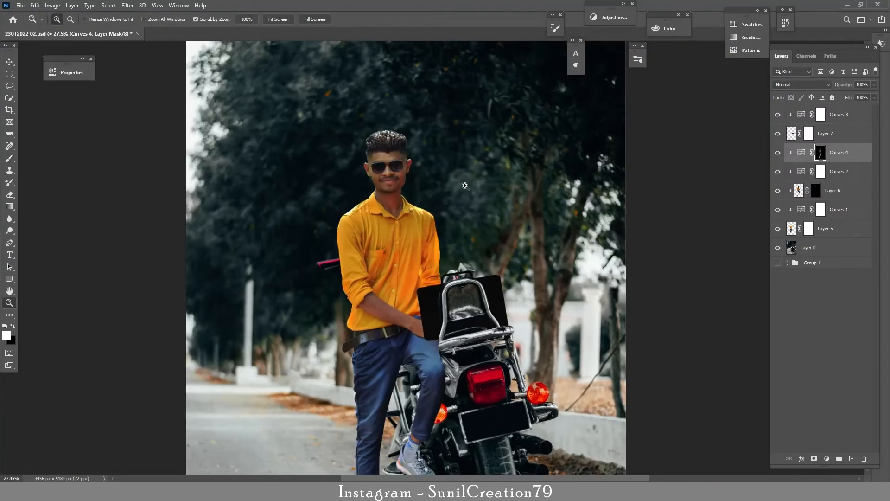
Step: Brighten the man's face on Curves 4's mask with a 175 px brush, and undo the last stroke
left_click_drag(406, 155, 453, 151)
key("bracketleft")
key("bracketleft")
key("bracketleft")
key("bracketleft")
mouse_move(371, 210)
left_mouse_down()
mouse_move(333, 231)
mouse_move(325, 223)
left_mouse_up()
left_click_drag(376, 251, 375, 299)
left_click_drag(348, 197, 343, 191)
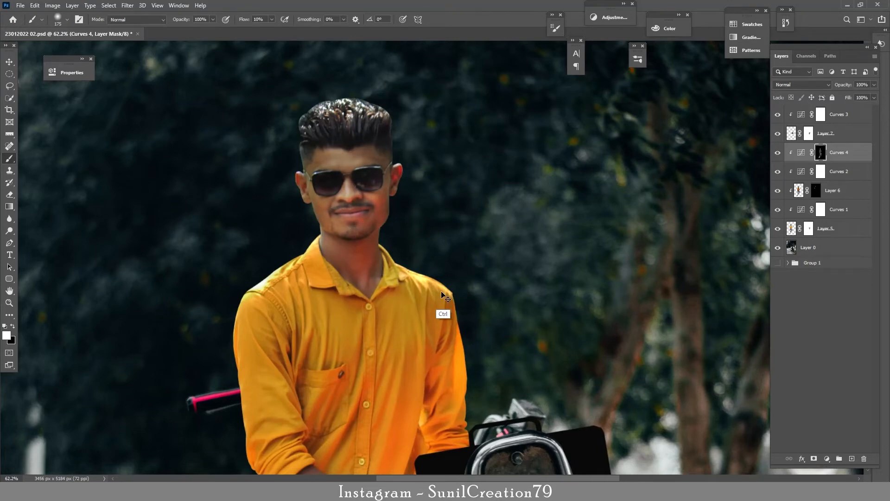
key("ctrl+z")
left_click_drag(434, 214, 364, 187)
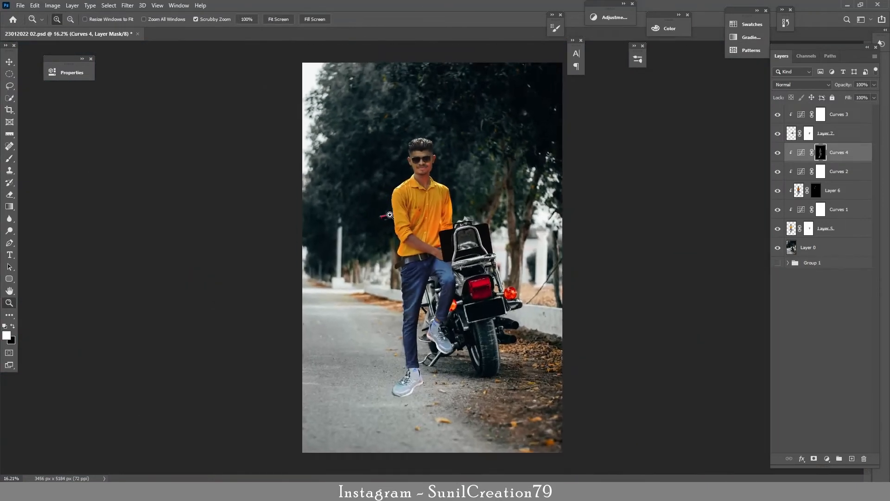
Step: Add a darkening Curves adjustment clipped to Layer 0, mapping input 169 to output 95, and invert its mask to black
left_click(821, 115)
left_click(778, 116)
left_click(778, 116)
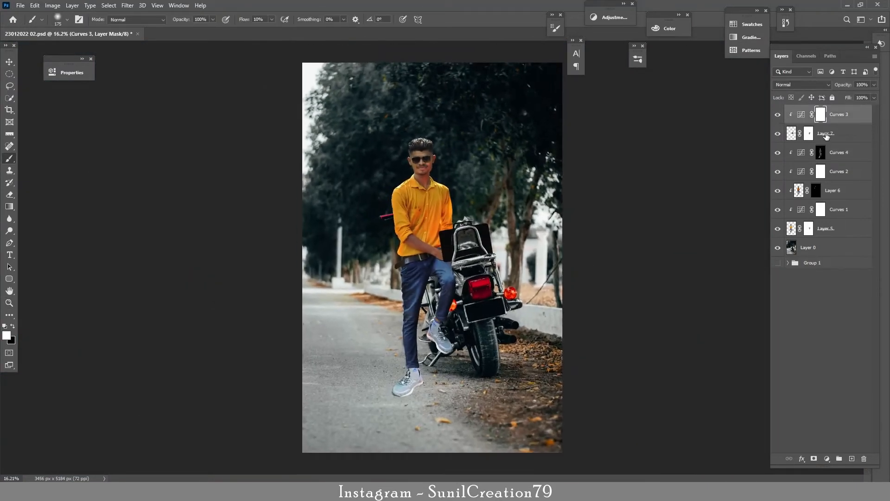
left_click(832, 248)
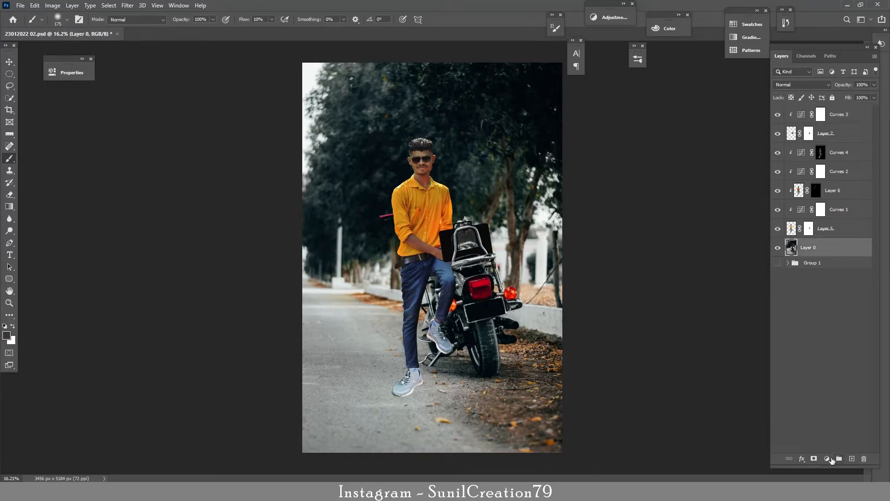
left_click(832, 458)
left_click(832, 344)
left_click_drag(166, 167, 181, 177)
left_click(157, 318)
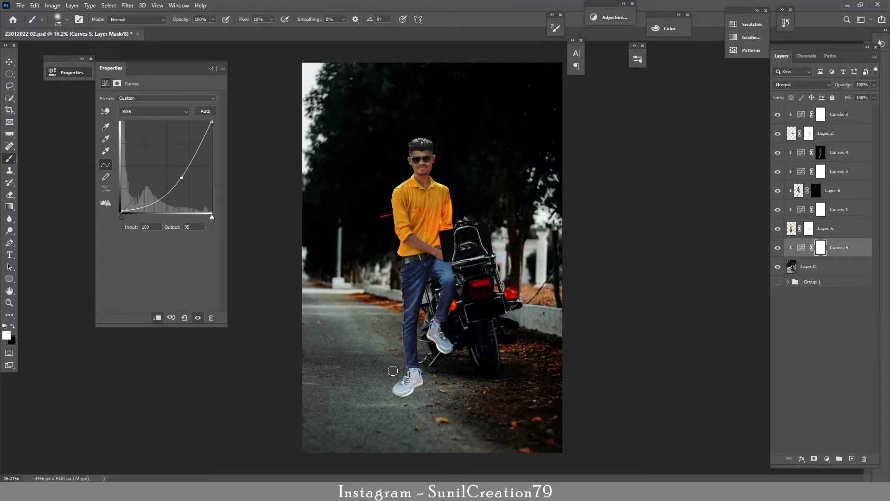
left_click(211, 69)
key("ctrl+i")
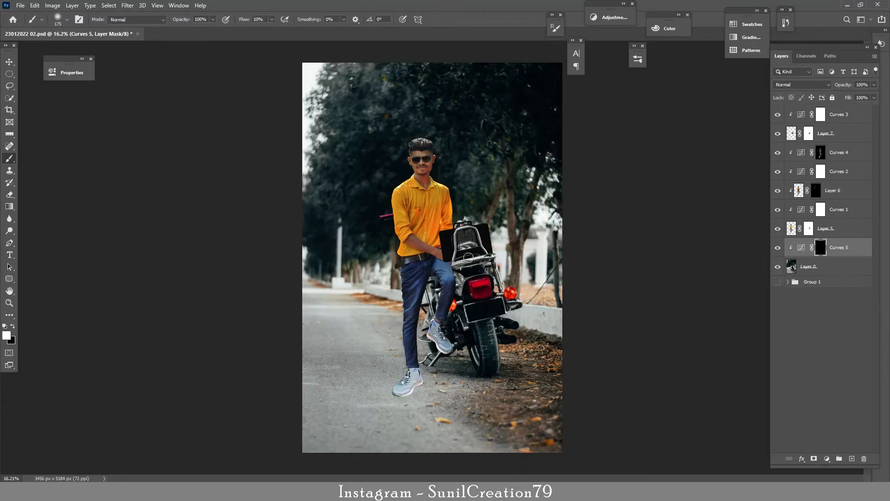
Step: Paint white on Curves 5's mask to darken the motorcycle's backrest, seat, tail and the parts behind the man's leg
mouse_move(467, 235)
left_mouse_down()
mouse_move(459, 244)
mouse_move(486, 299)
left_mouse_up()
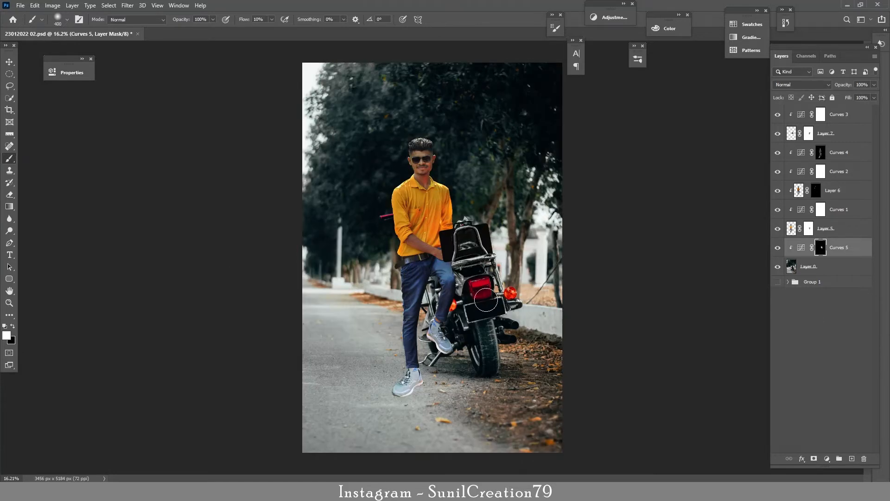
key("bracketleft")
key("bracketleft")
mouse_move(423, 339)
left_mouse_down()
mouse_move(439, 339)
mouse_move(431, 302)
left_mouse_up()
left_click_drag(437, 361, 437, 349)
Step: Paint a soft shadow on Curves 5's mask along the ground between the rear tyre and the man's front shoe
key("bracketright")
key("bracketright")
key("bracketright")
mouse_move(461, 385)
left_mouse_down()
mouse_move(454, 377)
mouse_move(438, 401)
mouse_move(419, 393)
left_mouse_up()
key("bracketleft")
key("bracketleft")
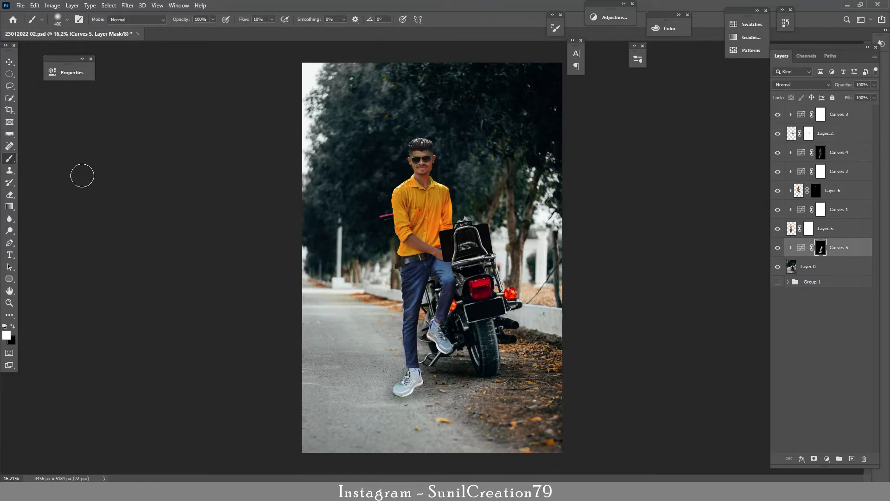
left_click(67, 19)
key("Return")
left_click_drag(470, 393, 426, 403)
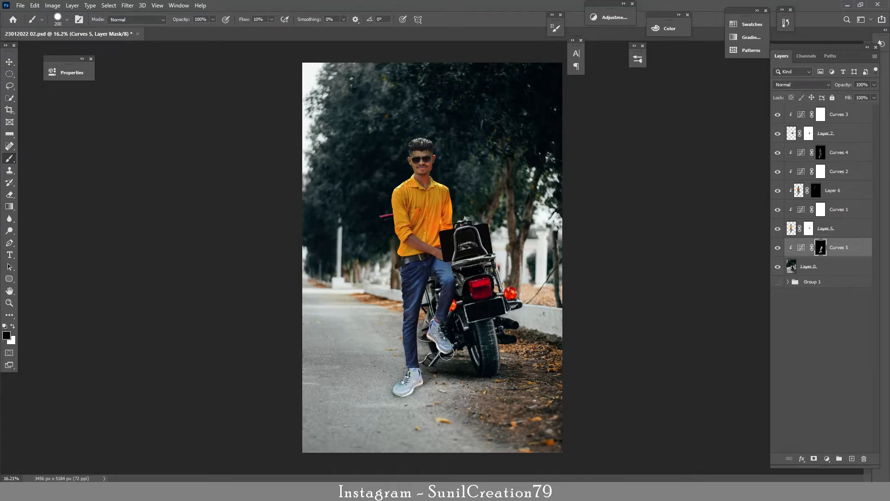
Step: Blend the ground shadow around the shoes and rear tyre on Curves 5's mask, alternating black and white paint
key("x")
key("bracketleft")
key("bracketleft")
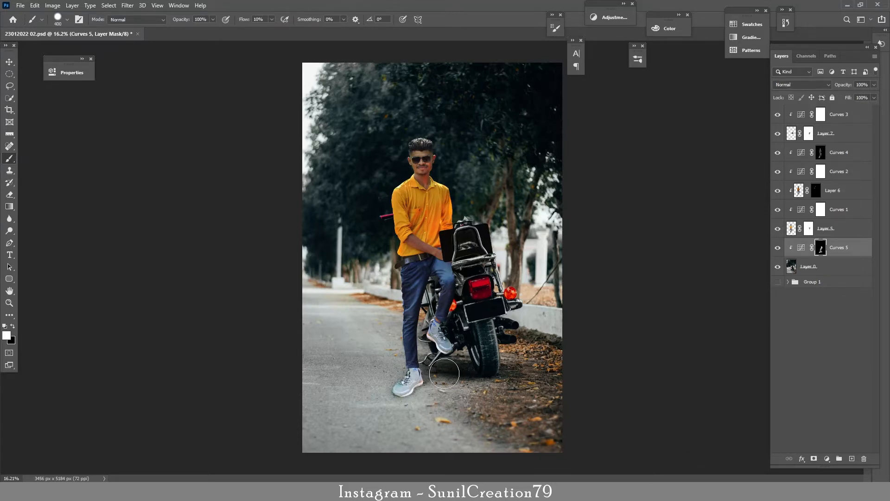
key("x")
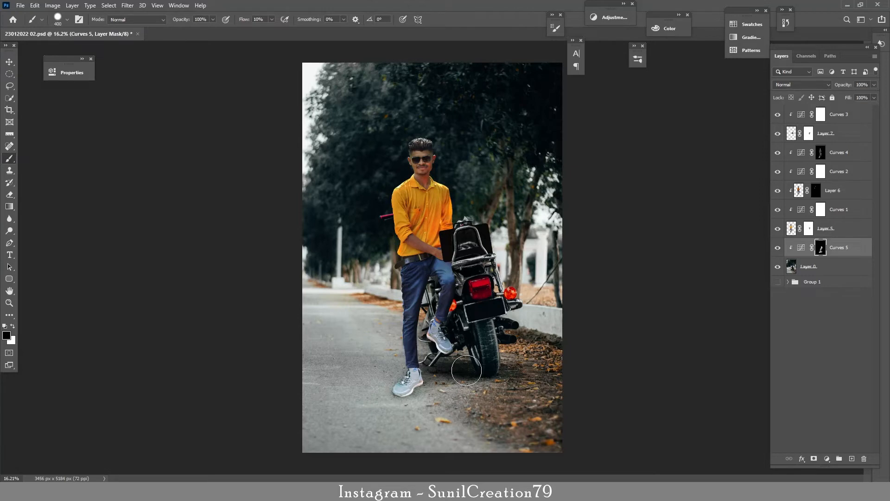
key("x")
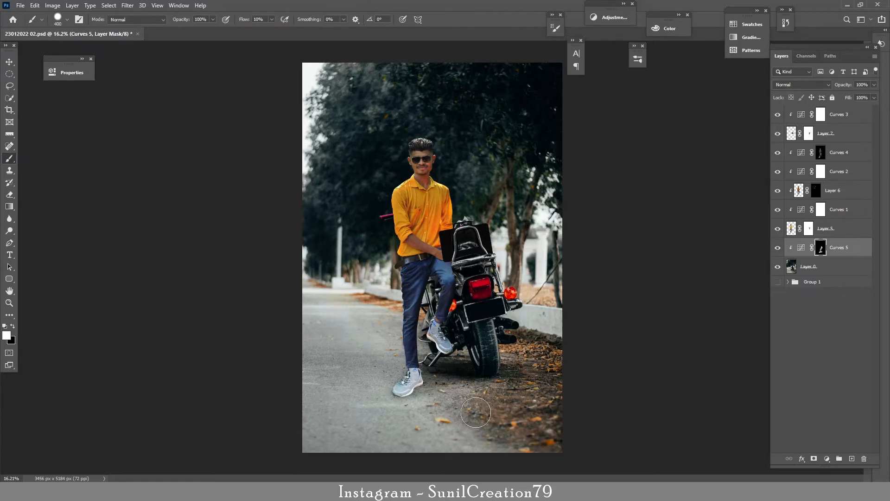
Step: Add a new layer above Curves 3, fill it with gray and set its blend mode to Overlay
left_click(843, 121)
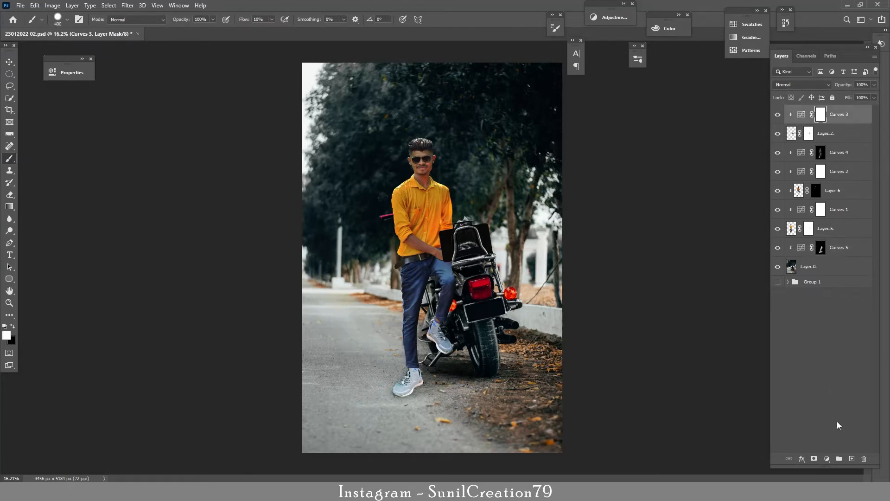
left_click(827, 458)
left_click(787, 405)
left_click(852, 458)
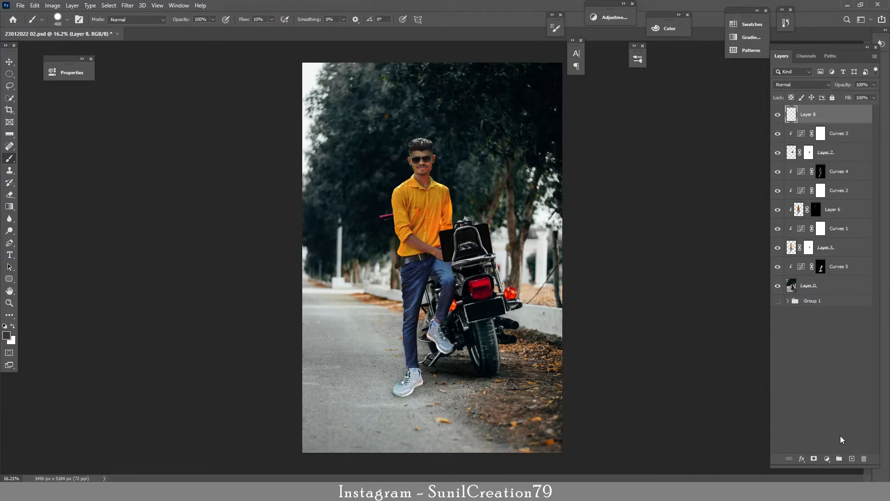
key("shift+F5")
key("Return")
left_click(800, 85)
Step: Burn the trees, road and roadside on Layer 8 at 30% exposure with a 1000 px brush, and set the layer's opacity to 70%
right_click(10, 230)
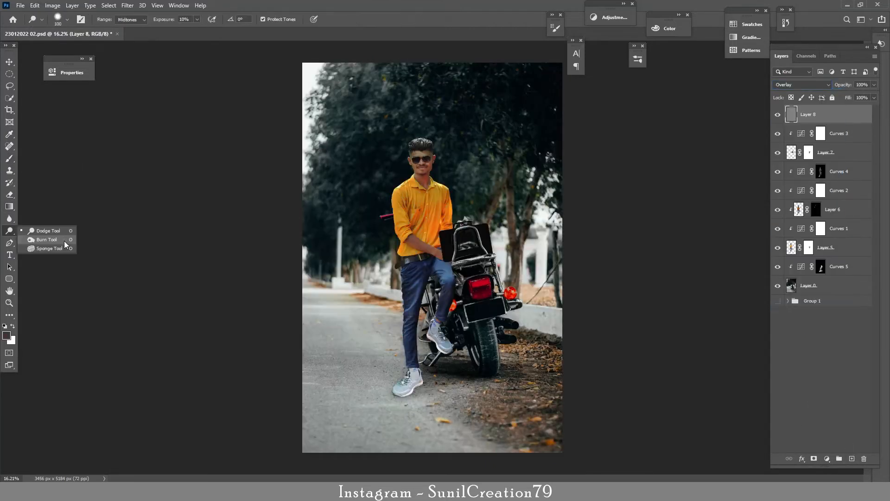
left_click(64, 241)
left_click(193, 20)
type("0")
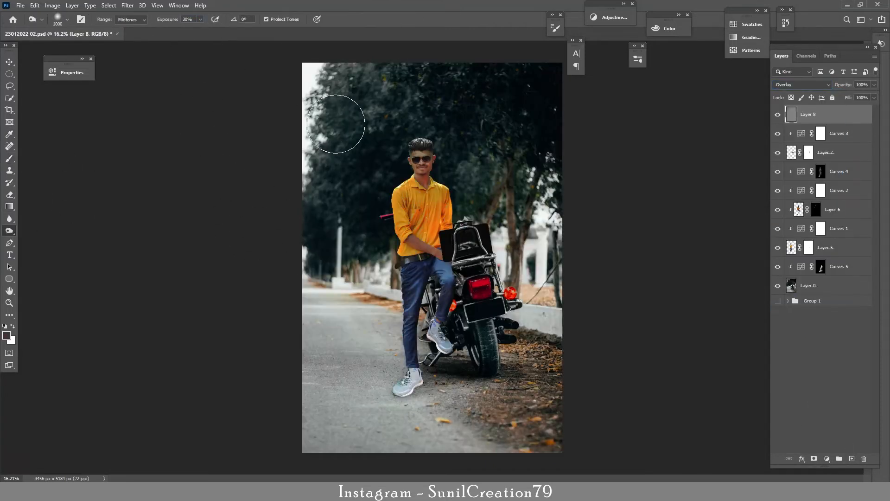
mouse_move(343, 124)
left_mouse_down()
mouse_move(422, 81)
mouse_move(380, 85)
mouse_move(462, 76)
mouse_move(464, 111)
mouse_move(392, 103)
mouse_move(315, 160)
mouse_move(318, 223)
left_mouse_up()
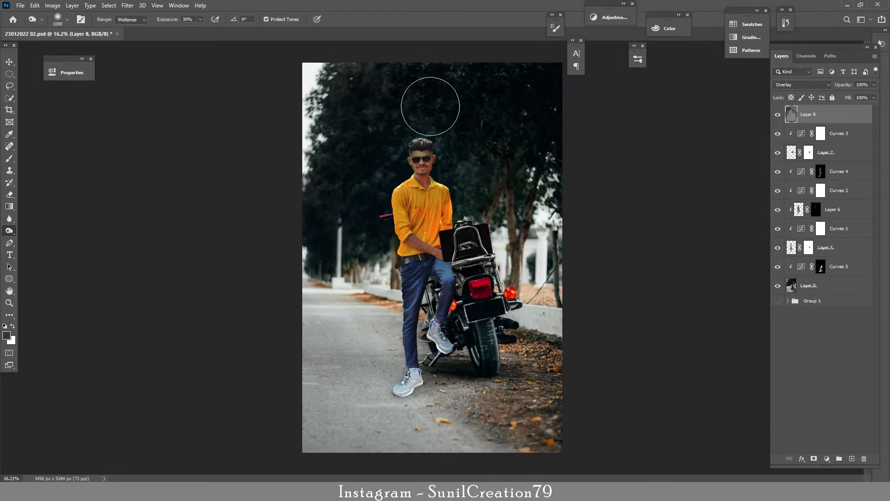
mouse_move(352, 247)
left_mouse_down()
mouse_move(367, 281)
mouse_move(331, 333)
mouse_move(338, 404)
mouse_move(434, 438)
mouse_move(405, 400)
mouse_move(468, 391)
mouse_move(381, 382)
mouse_move(322, 317)
mouse_move(348, 340)
mouse_move(323, 454)
mouse_move(422, 436)
mouse_move(440, 406)
mouse_move(555, 360)
mouse_move(525, 315)
mouse_move(553, 289)
left_mouse_up()
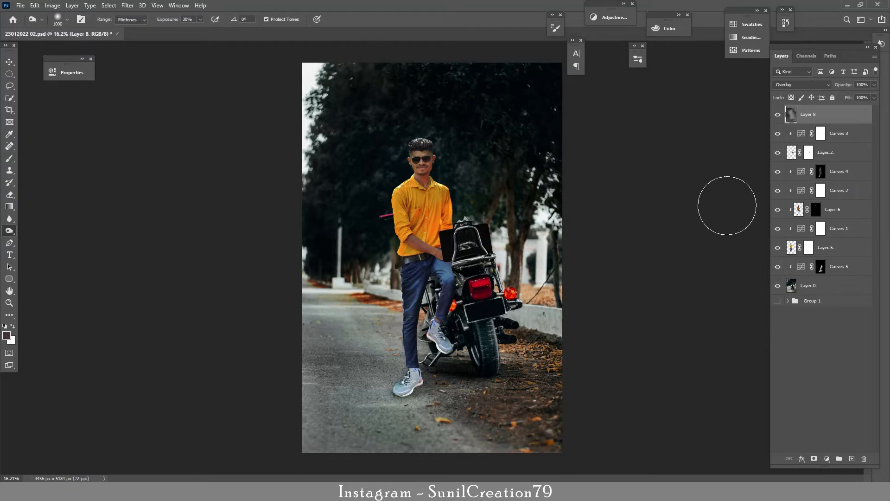
left_click_drag(851, 87, 843, 88)
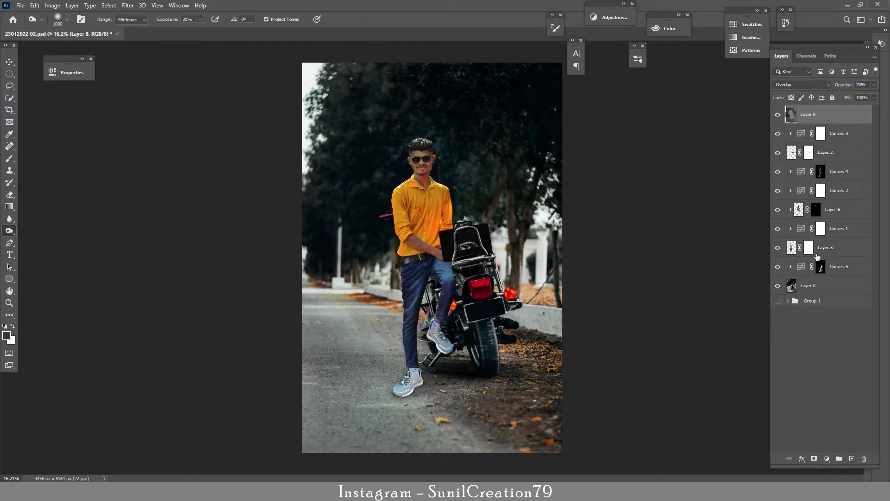
Step: Add a Gradient Map above Curves 4, clipped to the man, using the orange-brown preset gradient
left_click(843, 171)
key("x")
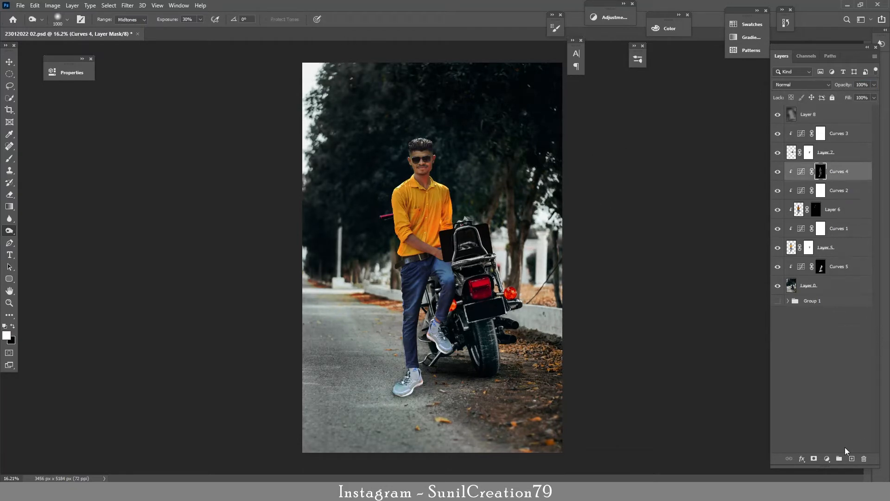
left_click(827, 458)
left_click(830, 442)
left_click(213, 101)
scroll(198, 155, "down", 3)
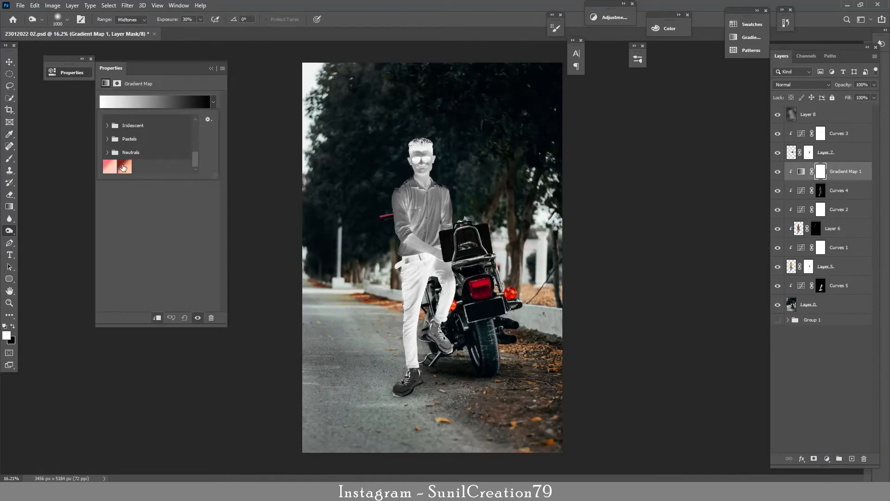
left_click(124, 168)
Step: Set the Gradient Map's blend mode to Hue, compare its effect, and reduce its opacity to 32%
left_click(801, 85)
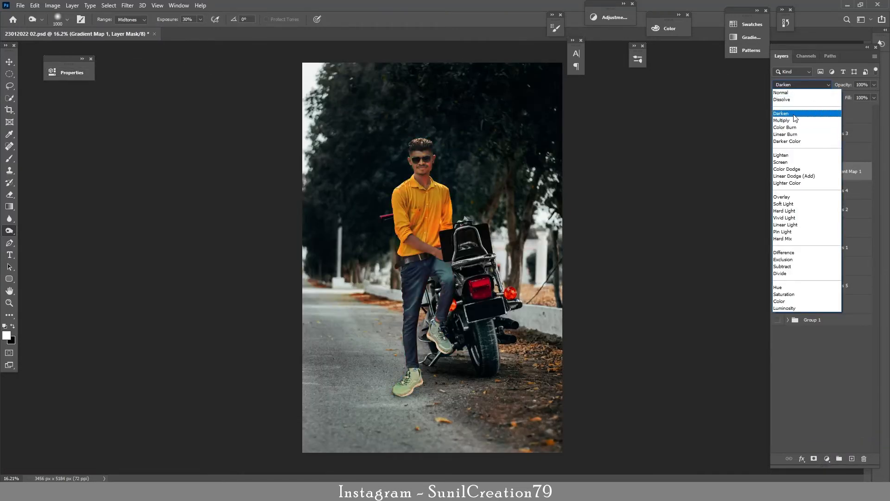
left_click(787, 289)
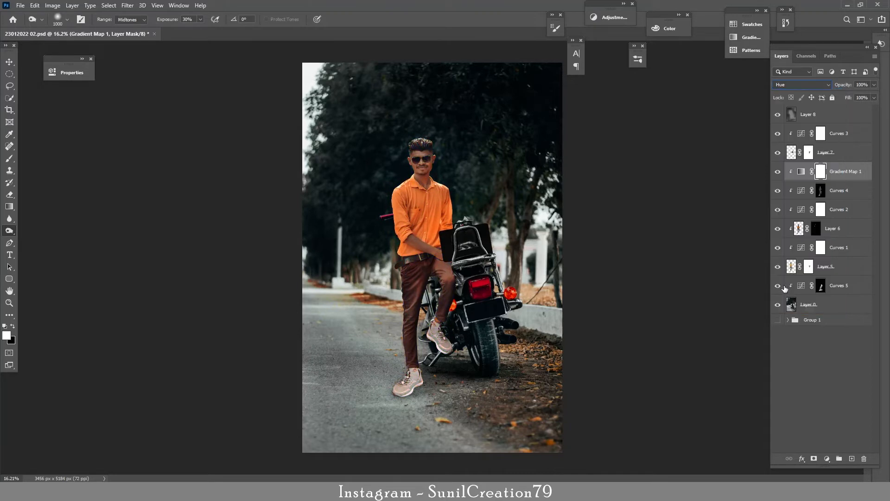
left_click(777, 174)
left_click(778, 176)
left_click_drag(848, 87, 844, 88)
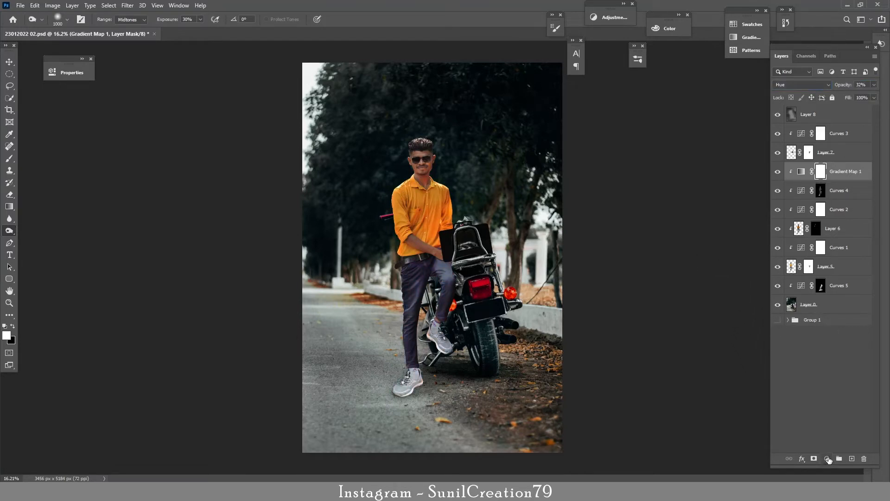
Step: Add a darkening Curves adjustment above the Gradient Map, clipped to the man, and set its opacity to 75%
left_click(828, 460)
left_click(825, 345)
left_click(157, 317)
left_click_drag(173, 160, 168, 173)
left_click(211, 68)
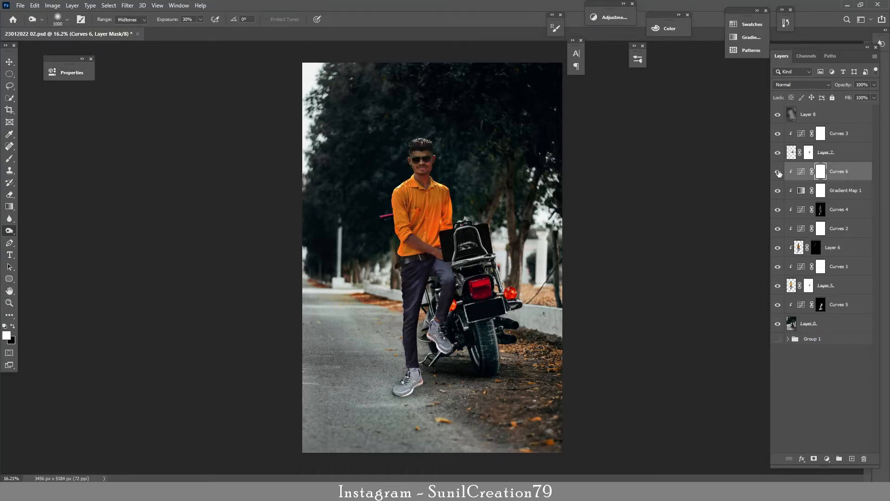
left_click(778, 172)
left_click(779, 172)
left_click_drag(844, 86, 842, 86)
Step: Select Layer 5 and set up the Mixer Brush with a multi-dot hair tip at 25 px
scroll(427, 153, "up", 10)
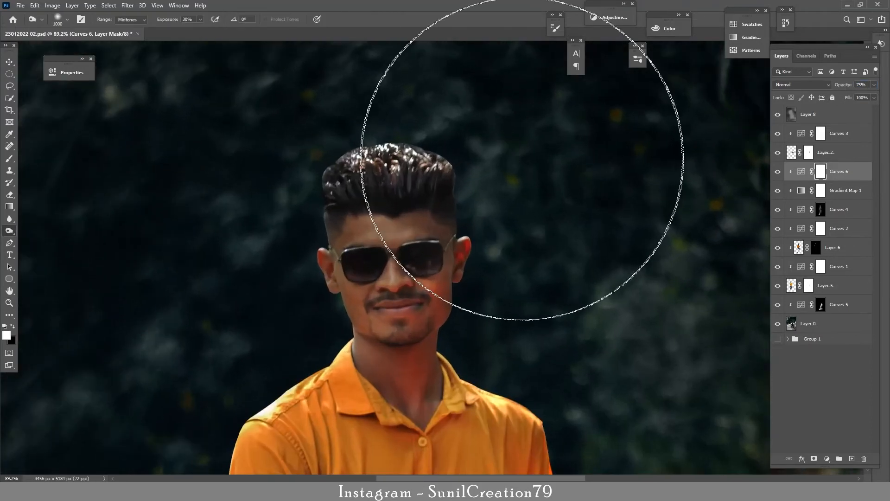
left_click(798, 249)
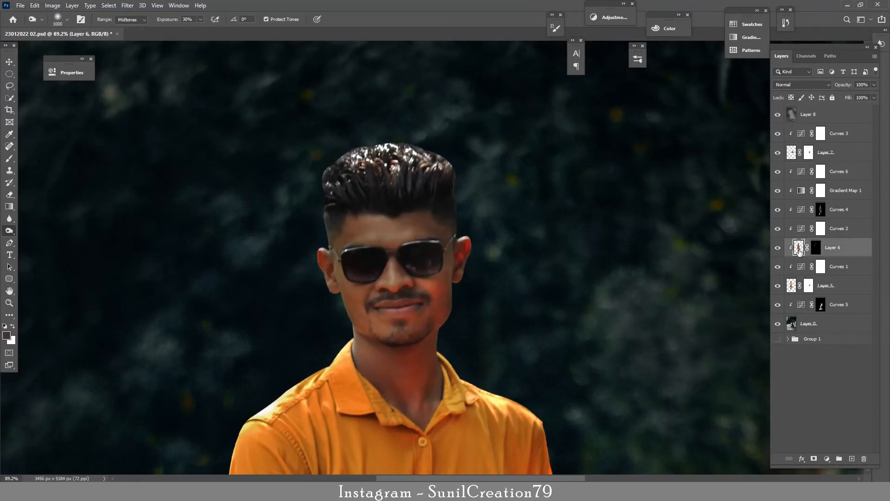
left_click(792, 286)
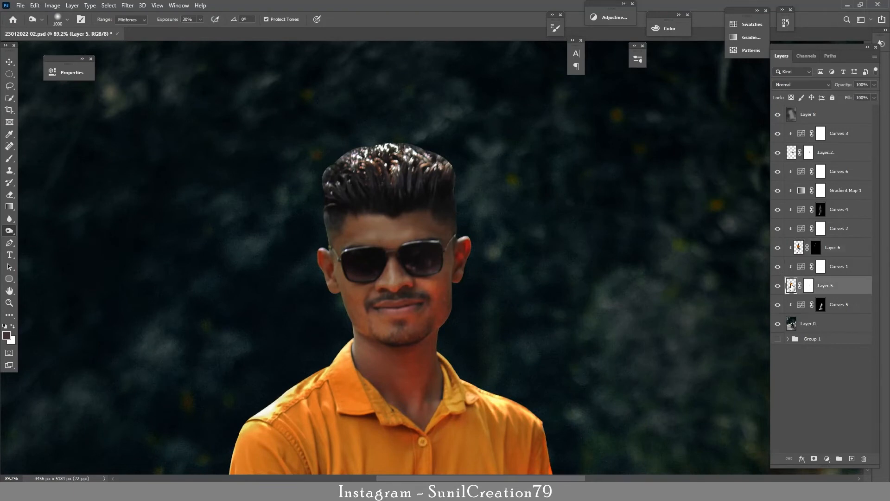
right_click(10, 158)
left_click(64, 188)
left_click(67, 20)
left_click_drag(118, 196, 120, 409)
left_click(103, 408)
left_click(69, 22)
type("100")
key("Return")
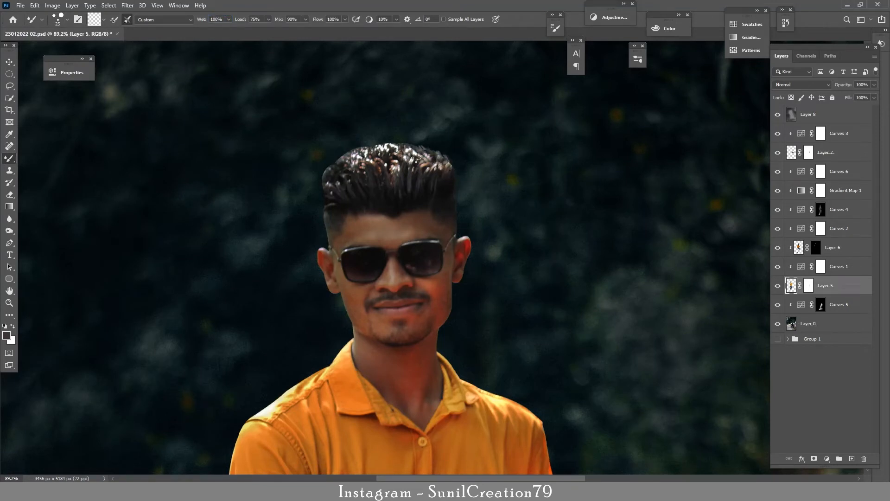
Step: Try to smear the hair edges outward on Layer 5 with the Mixer Brush, and undo the strokes
left_click_drag(327, 208, 331, 187)
left_click_drag(353, 158, 369, 152)
left_click(785, 24)
left_click(787, 25)
Step: Hide every layer that does not belong to the man and stamp his visible layers into a new layer above Curves 6
left_click(837, 139)
left_click_drag(778, 114, 778, 153)
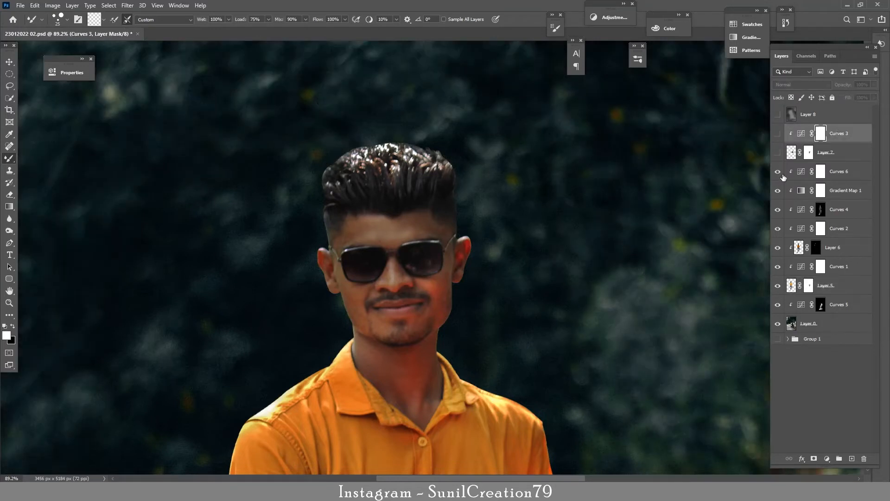
left_click_drag(778, 304, 783, 339)
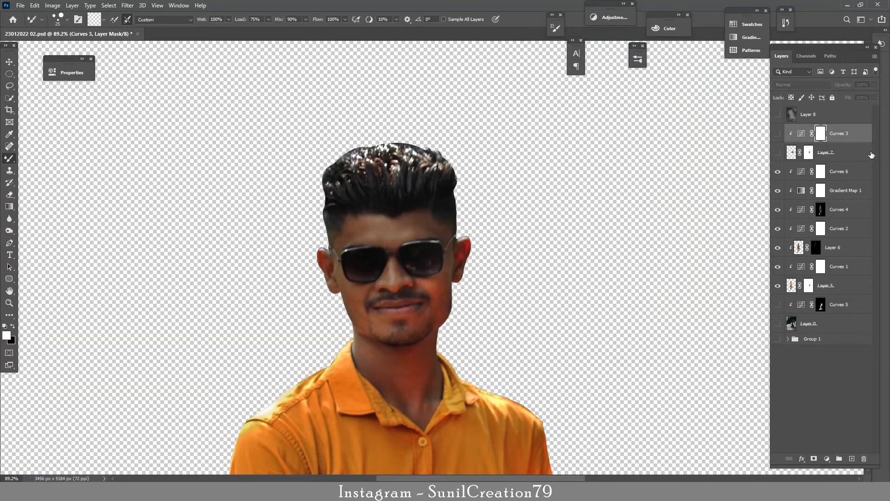
left_click(837, 171)
key("ctrl+alt+shift+e")
Step: Group the man's layers from Curves 6 to Layer 5, hide the group, and show the background and bag layers again
left_click(837, 191)
left_click(829, 315, "shift")
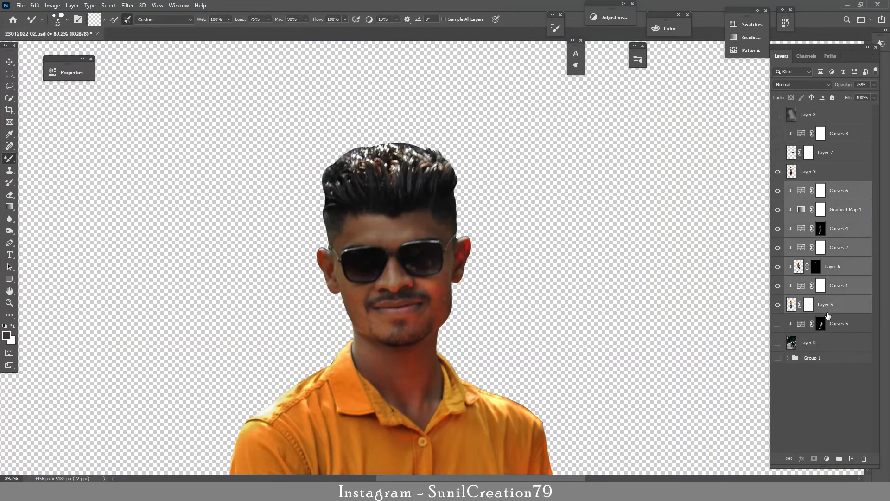
key("ctrl+g")
left_click(777, 186)
left_click_drag(778, 202, 778, 219)
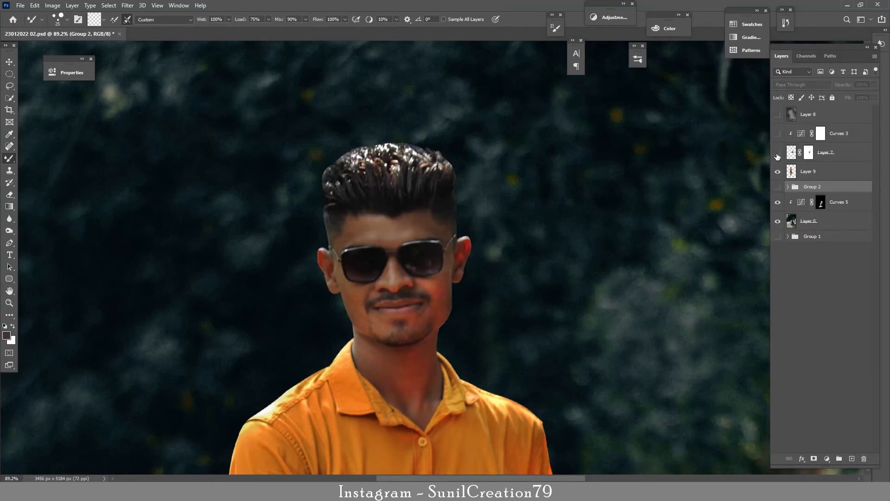
left_click_drag(778, 156, 778, 114)
Step: Pull fine strands out of the man's hair outline on Layer 9 with the Mixer Brush
left_click(811, 175)
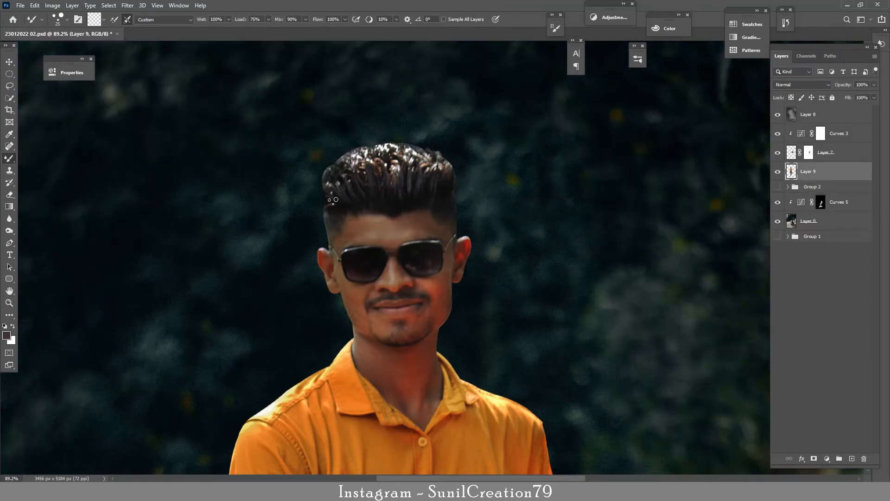
left_click_drag(330, 187, 326, 167)
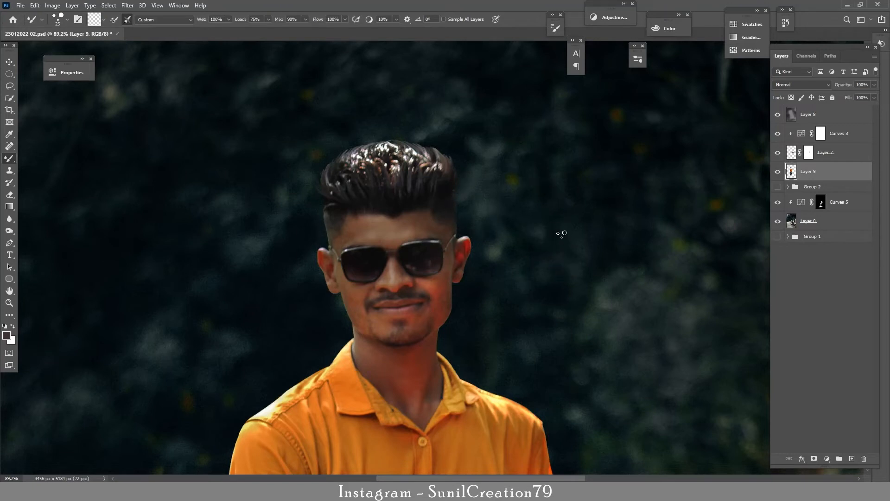
Step: Add an empty layer above Layer 9, clip it to the man, and choose the Clone Stamp for retouching his hairline
left_click(852, 458)
left_click(812, 180, "alt")
key("ctrl+space")
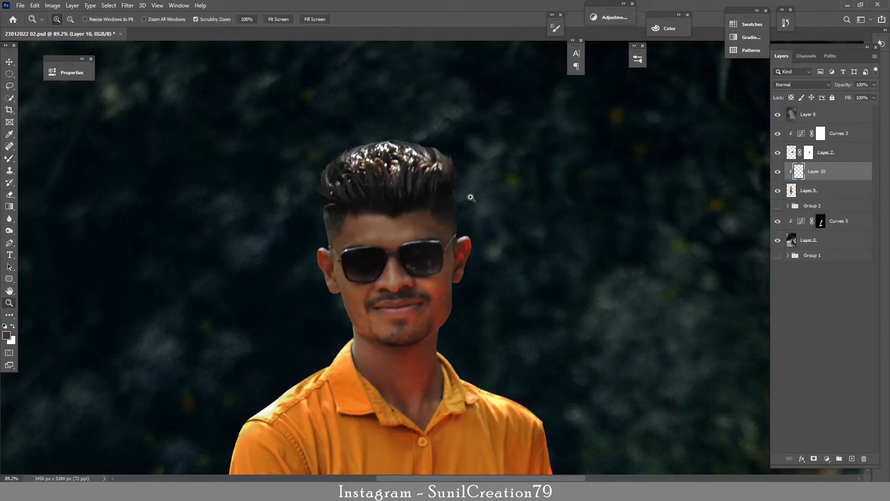
left_click_drag(450, 199, 505, 199)
left_click(15, 172)
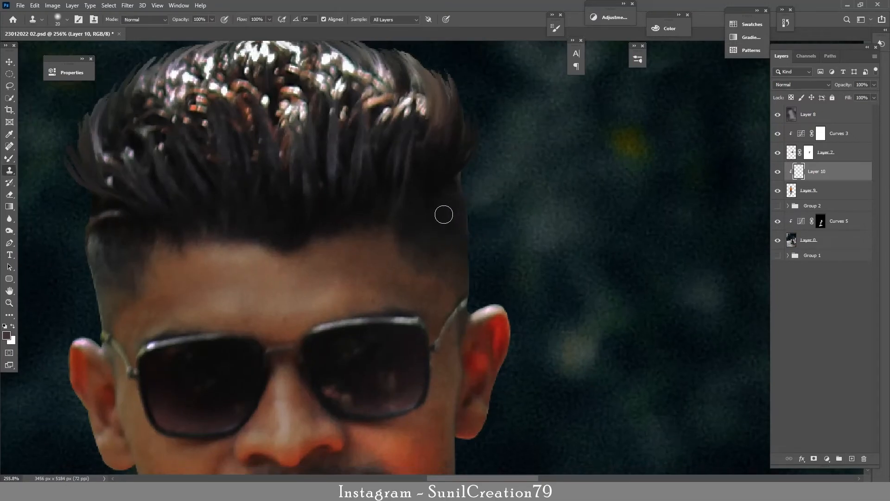
Step: Clone dark hair over the thin, light temple area beside the sunglasses on the image's left side of the head
key("alt")
left_click(101, 248, "alt")
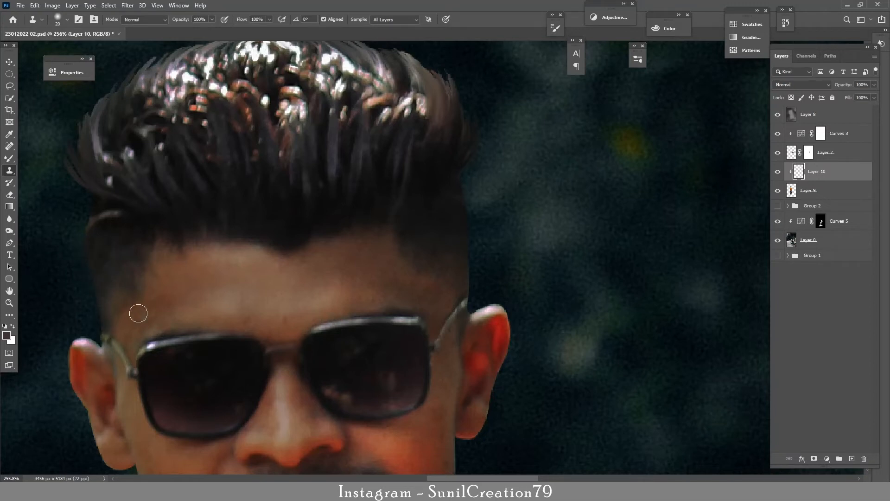
left_click(130, 248, "alt")
left_click(117, 299)
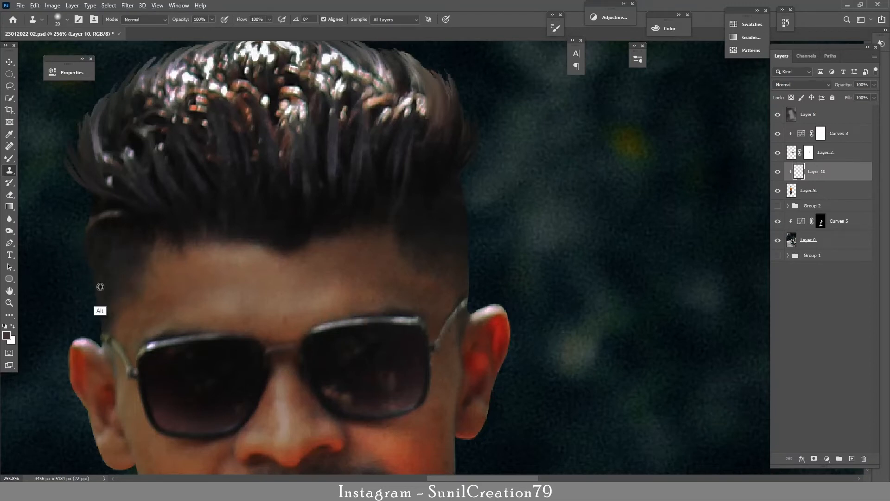
left_click(100, 286, "alt")
left_click(109, 302)
left_click(106, 269, "alt")
mouse_move(120, 301)
left_mouse_down()
mouse_move(121, 282)
mouse_move(120, 303)
left_mouse_up()
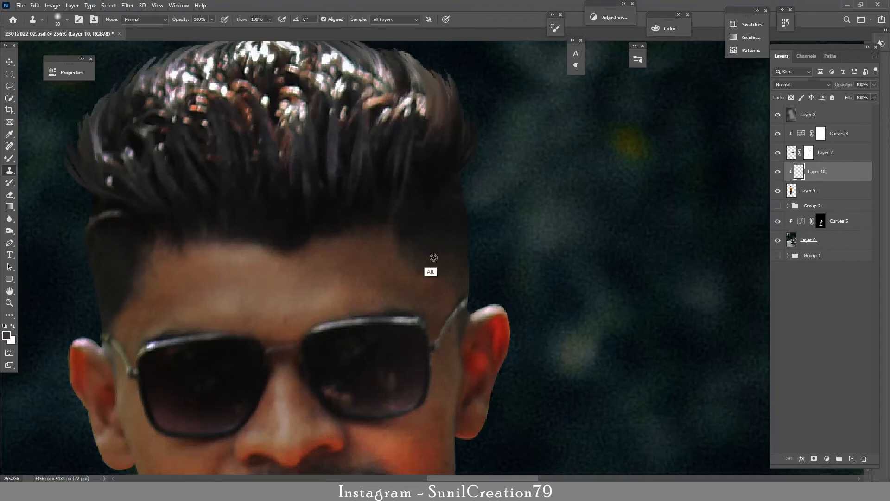
Step: Clone dark hair over the opposite temple and compare the retouch by toggling Layer 10's visibility
left_click(432, 258, "alt")
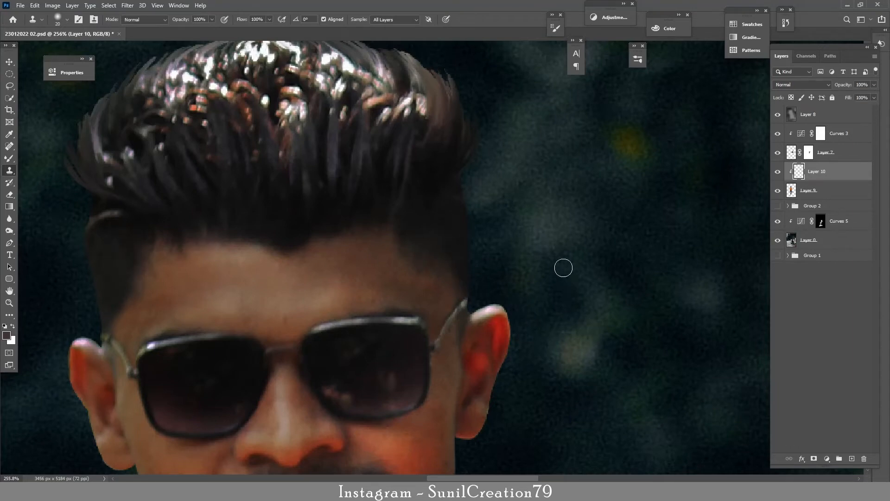
key("z")
mouse_move(505, 220)
left_mouse_down()
mouse_move(450, 230)
mouse_move(477, 193)
mouse_move(381, 221)
mouse_move(465, 218)
left_mouse_up()
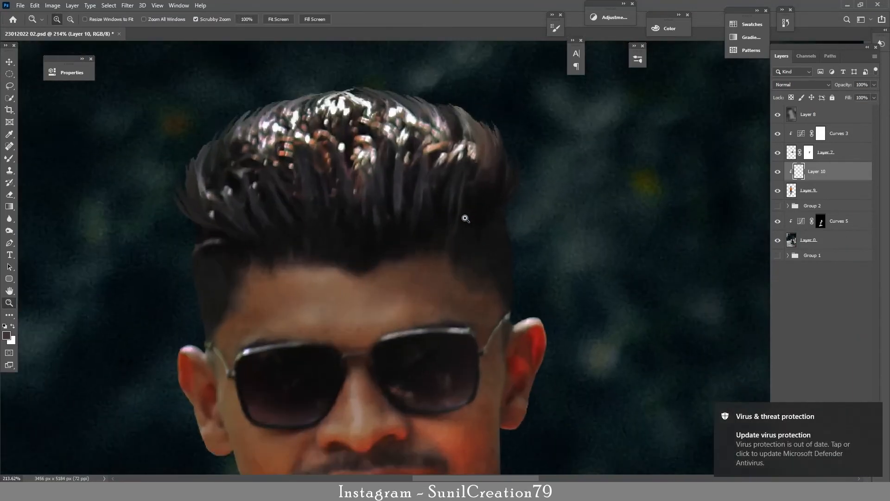
key("s")
left_click(779, 173)
left_click(779, 173)
Step: Stamp the isolated man into a new layer clipped above Layer 10, and turn the other layers and groups back on
left_click(779, 116)
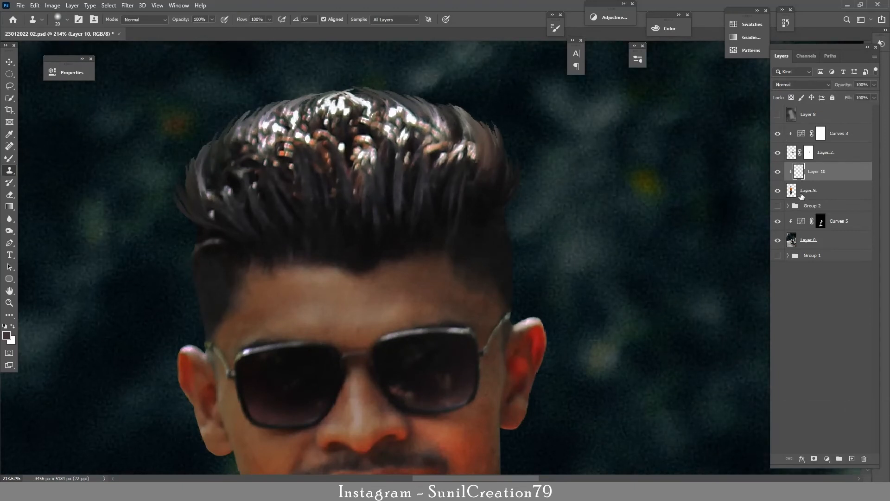
left_click(779, 253)
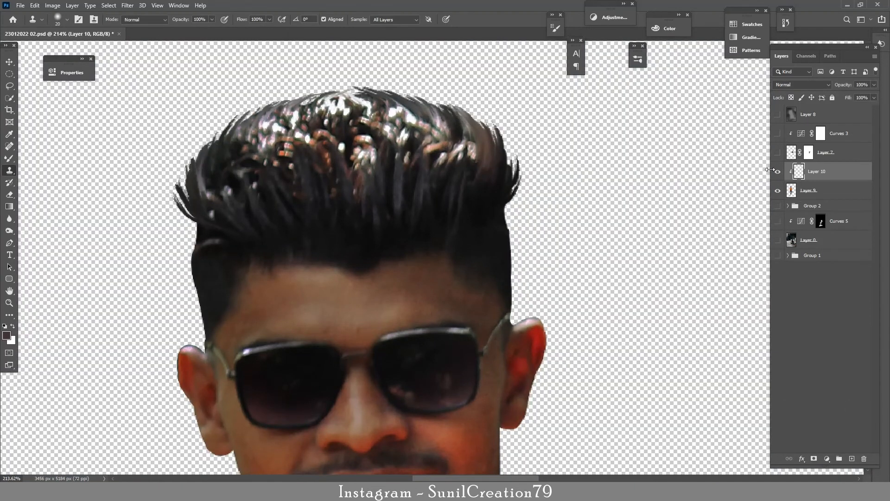
key("ctrl+alt+shift+e")
key("ctrl+alt+g")
left_click_drag(779, 115, 778, 153)
left_click_drag(778, 224, 778, 274)
Step: Apply the Add Noise filter to Layer 11 with Uniform distribution and the Monochromatic option enabled
left_click(128, 5)
mouse_move(199, 135)
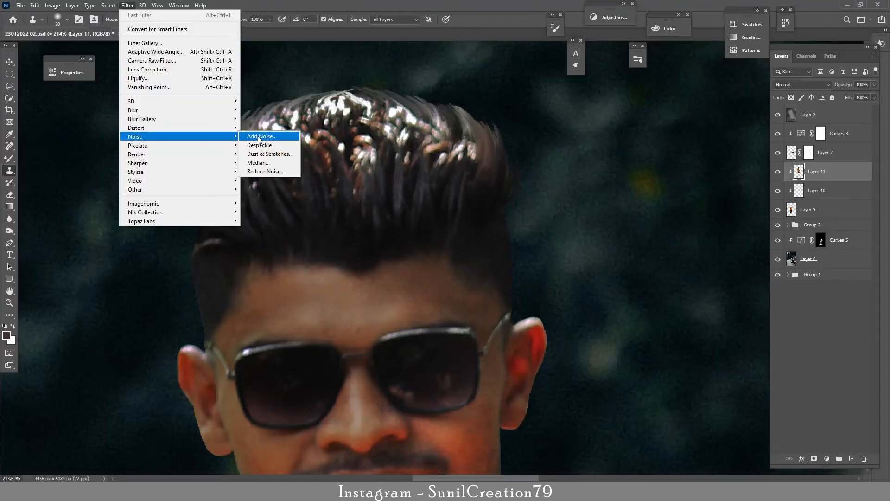
left_click(273, 135)
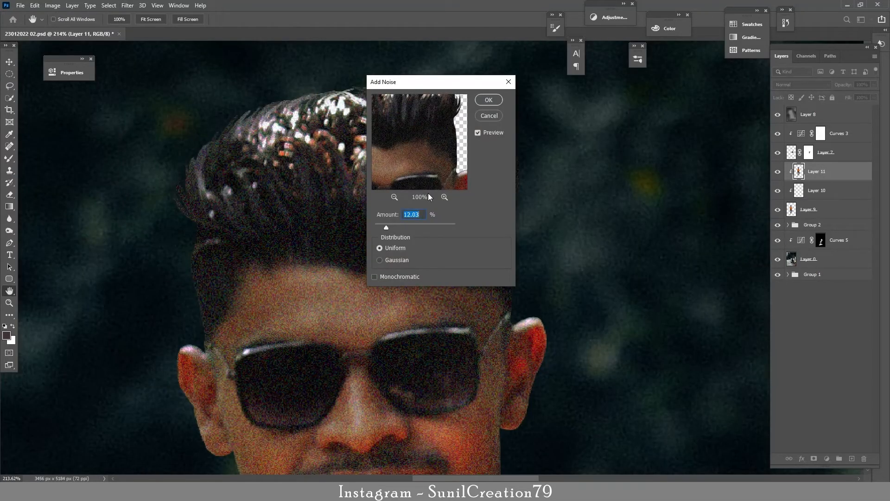
left_click(375, 276)
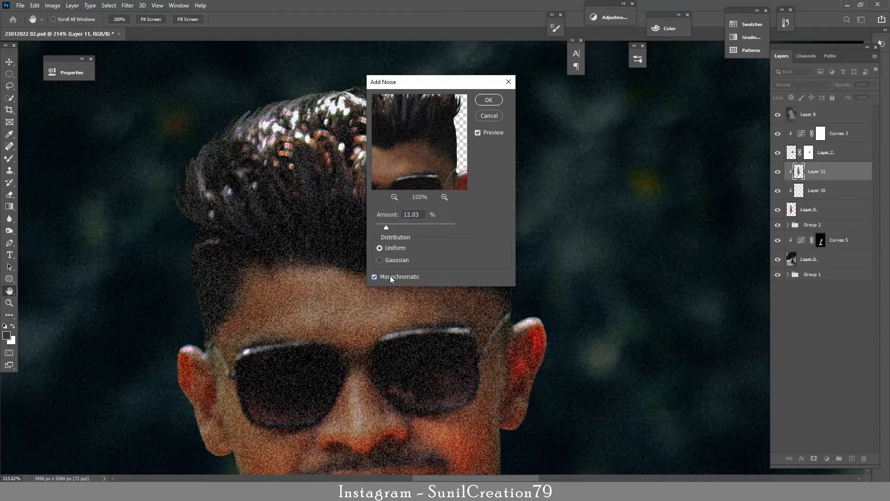
left_click_drag(386, 228, 387, 227)
left_click(486, 99)
key("s")
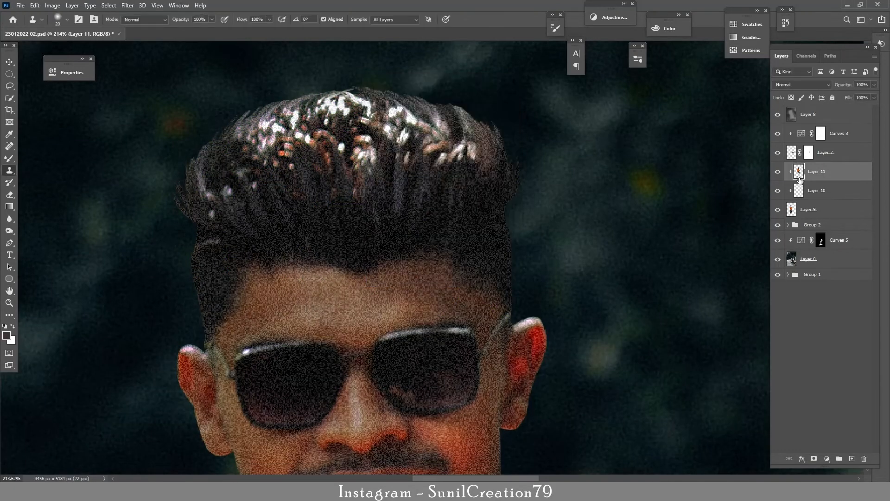
Step: Add a black mask to Layer 11 and reveal the noise along the hair's outer edges with a 25 px white brush at 10% flow
left_click(814, 458, "alt")
key("b")
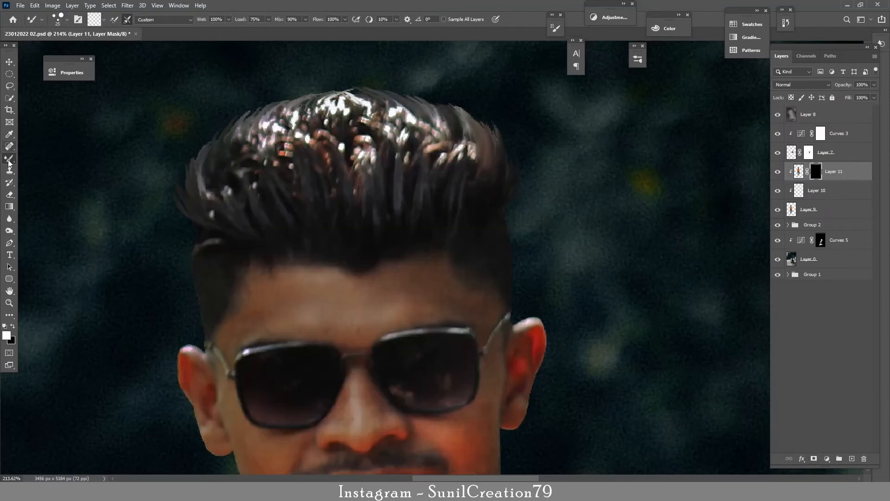
key("x")
key("bracketleft")
key("bracketleft")
key("bracketleft")
key("bracketleft")
key("bracketleft")
key("bracketleft")
key("bracketleft")
key("bracketleft")
key("bracketleft")
key("bracketleft")
key("bracketleft")
key("bracketleft")
key("bracketleft")
key("bracketleft")
key("bracketleft")
key("bracketleft")
key("bracketleft")
mouse_move(245, 120)
left_mouse_down()
mouse_move(225, 137)
mouse_move(221, 188)
left_mouse_up()
mouse_move(339, 97)
left_mouse_down()
mouse_move(458, 119)
mouse_move(500, 194)
left_mouse_up()
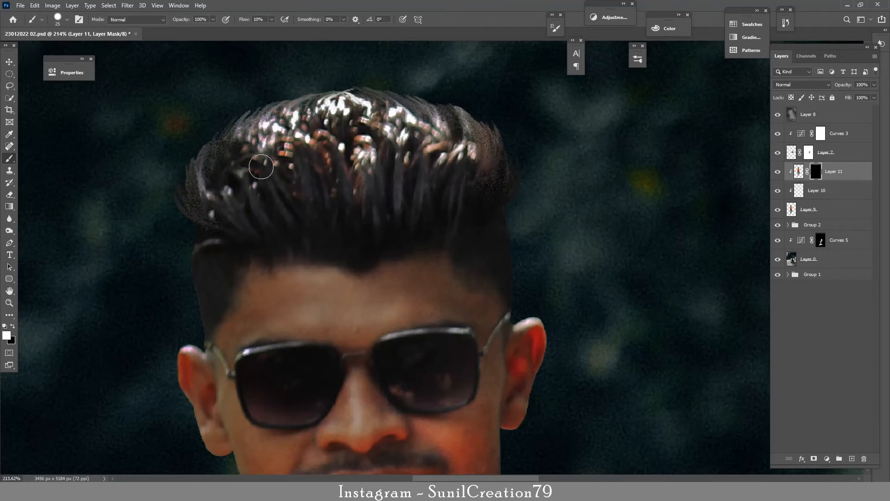
left_click_drag(197, 238, 214, 241)
left_click(128, 6)
mouse_move(145, 111)
left_click(260, 144)
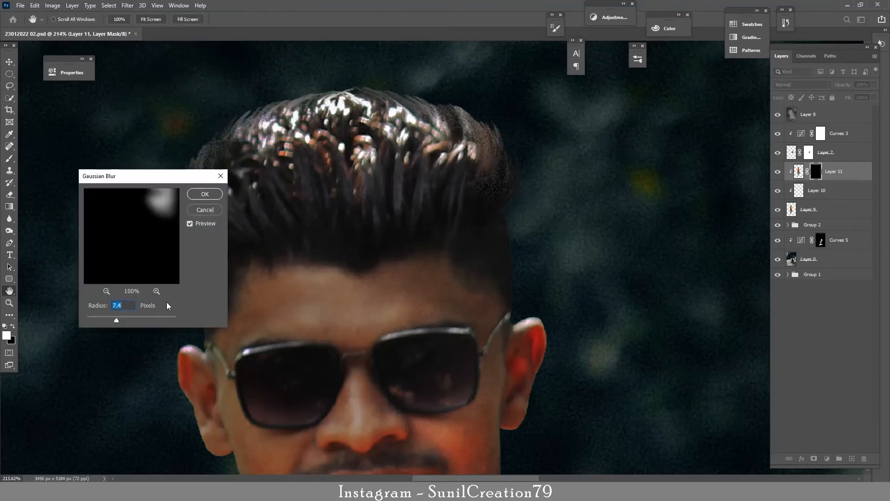
key("Escape")
Step: Soften the noise on Layer 11's image with a Gaussian Blur of 0.6 pixels
left_click(799, 171)
left_click(127, 5)
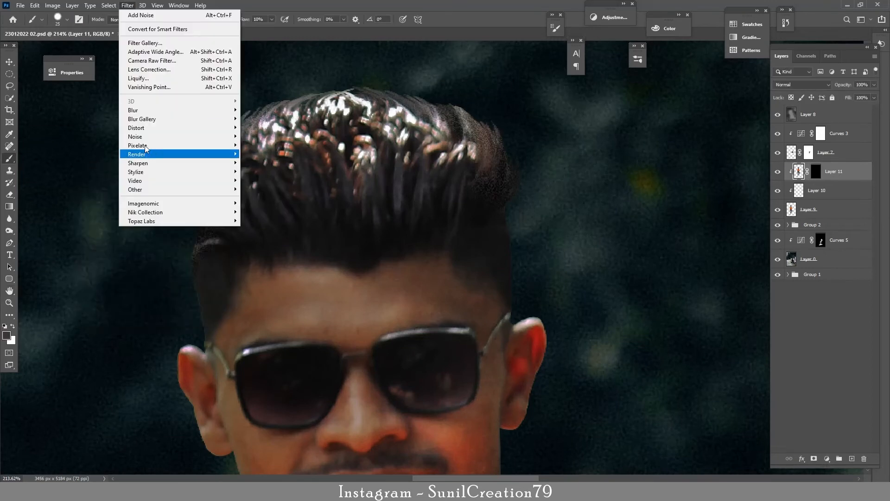
mouse_move(144, 110)
left_click(259, 145)
type("0.3")
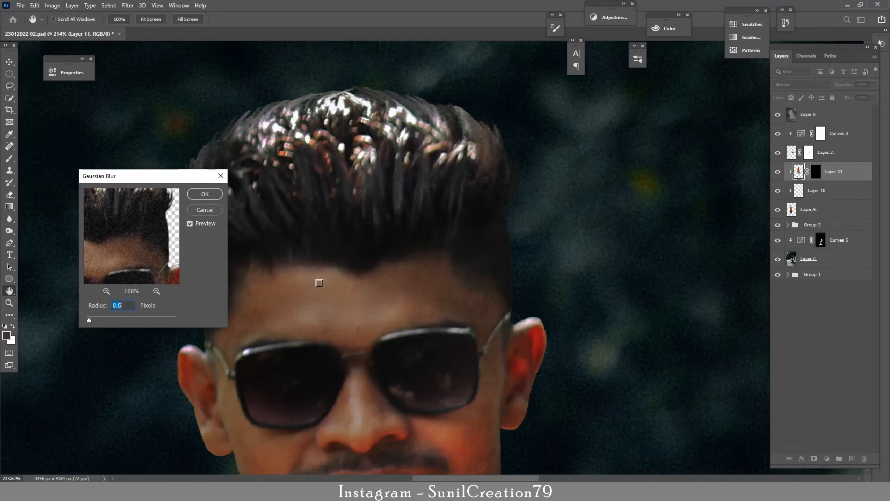
left_click(211, 198)
Step: Paint white on Layer 11's mask to reveal the softened noise across the middle and lower parts of the hair
key("z")
mouse_move(565, 197)
left_mouse_down()
mouse_move(527, 204)
mouse_move(504, 226)
mouse_move(590, 207)
left_mouse_up()
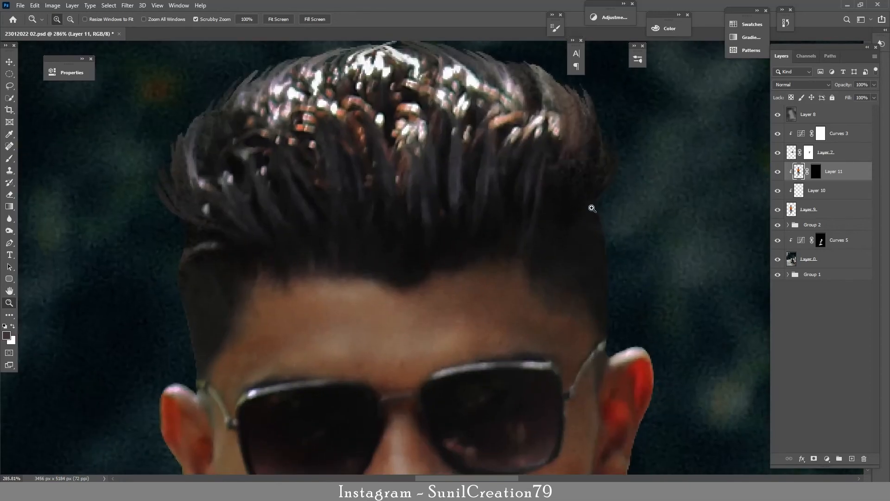
key("b")
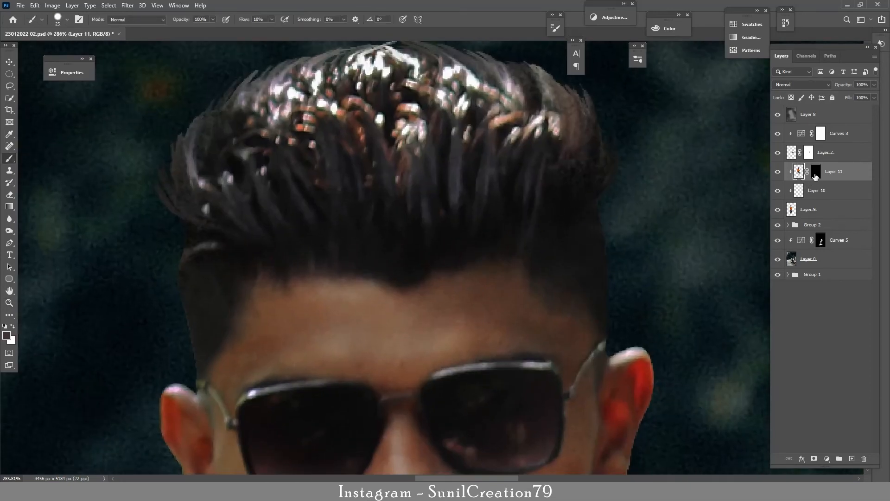
right_click(9, 158)
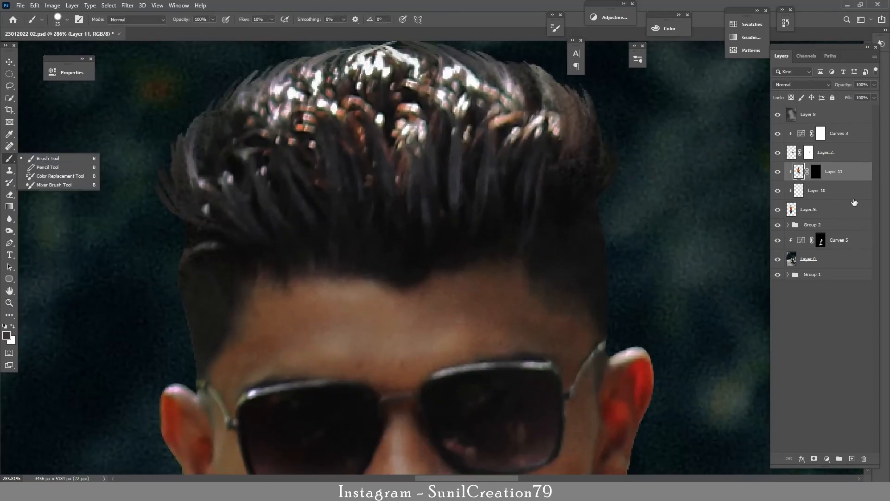
left_click(815, 172)
key("x")
left_click(339, 103)
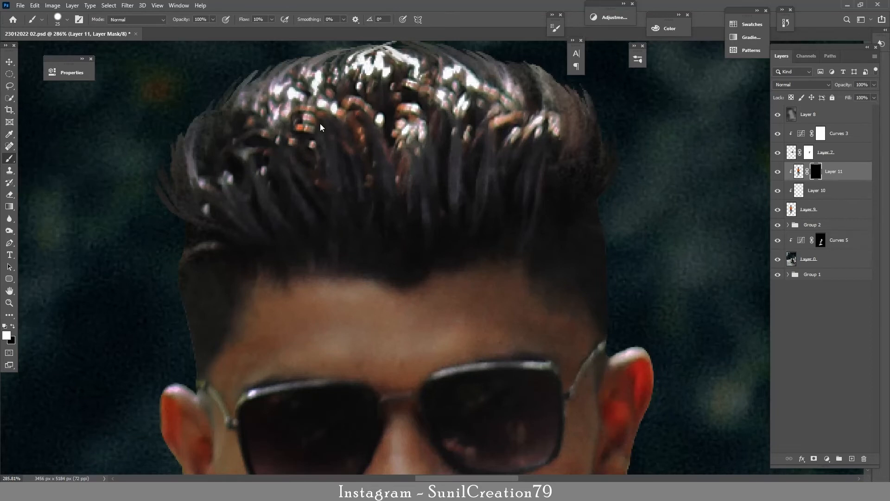
left_click_drag(314, 84, 284, 99)
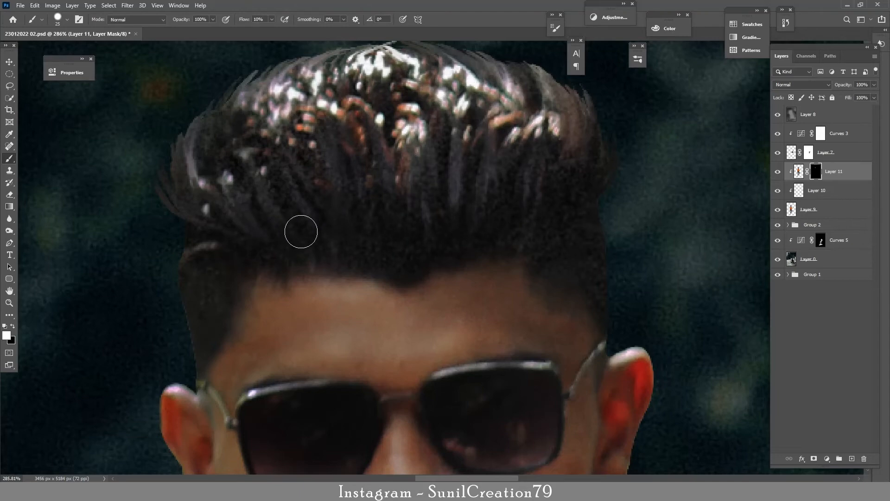
key("z")
left_click_drag(398, 144, 265, 196)
left_click_drag(400, 180, 486, 181)
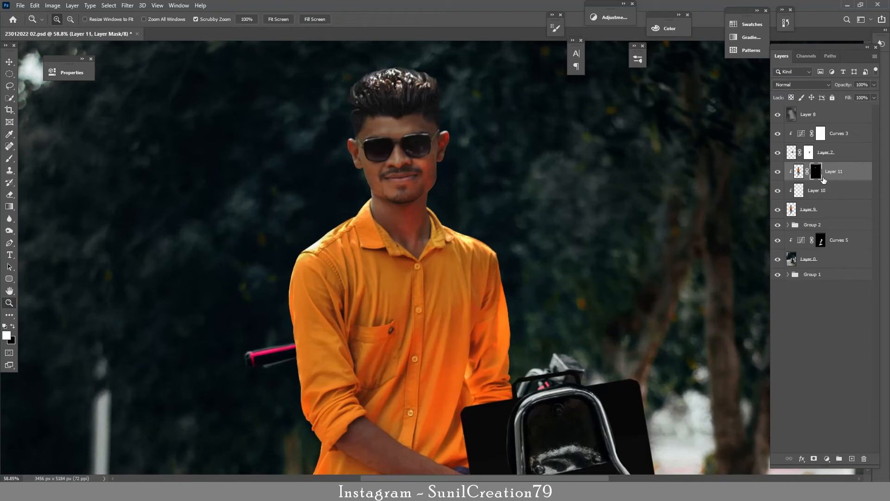
left_click(799, 171)
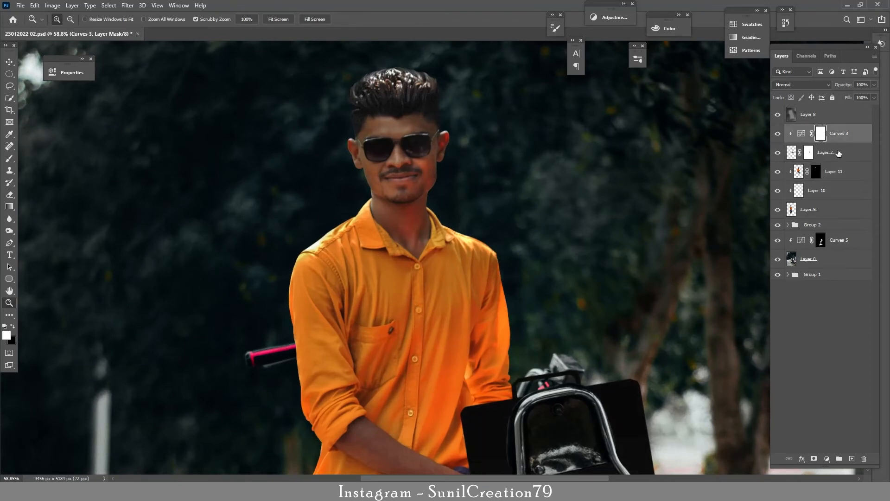
Step: Add a brightening Curves adjustment above Layer 11 with a point at input 90, output 152, and invert its mask to black
left_click(827, 458)
left_click(835, 344)
left_click_drag(157, 177, 158, 160)
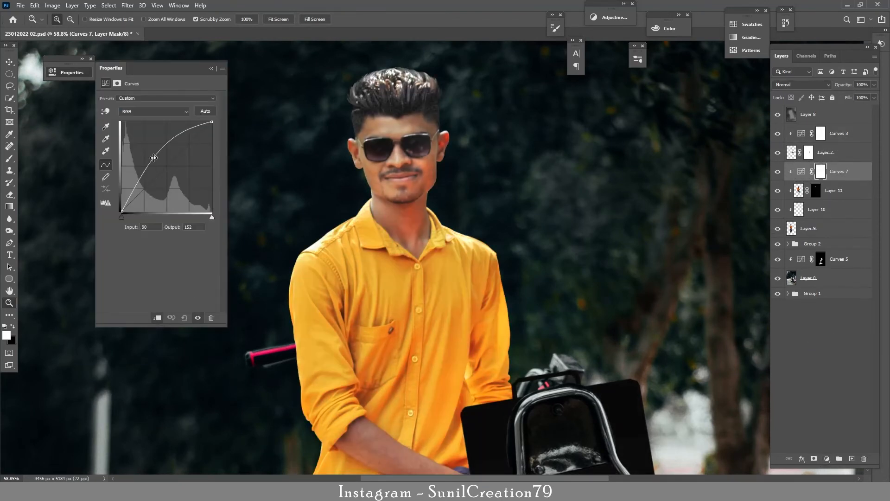
left_click(211, 68)
key("ctrl+i")
key("b")
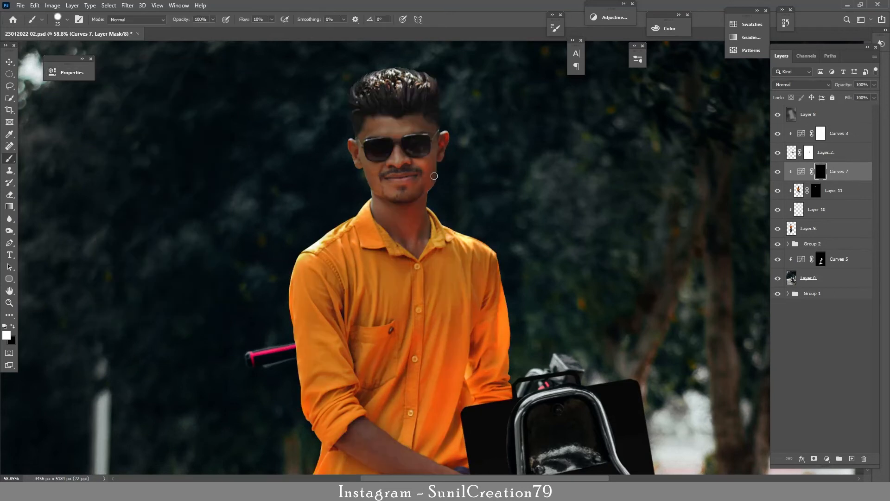
Step: Paint white on the Curves 7 mask with an 80 px brush at 10% flow to brighten parts of the face and shirt
key("bracketright")
key("bracketright")
key("bracketright")
key("bracketright")
key("bracketright")
key("bracketright")
key("bracketright")
key("bracketright")
mouse_move(419, 127)
left_mouse_down()
mouse_move(364, 163)
mouse_move(431, 154)
mouse_move(422, 126)
mouse_move(423, 242)
left_mouse_up()
left_click_drag(425, 294, 413, 140)
mouse_move(353, 281)
left_mouse_down()
mouse_move(387, 292)
mouse_move(392, 317)
mouse_move(451, 344)
left_mouse_up()
left_click_drag(484, 309, 436, 114)
left_click_drag(393, 376, 418, 328)
left_click_drag(440, 144, 441, 340)
left_click_drag(453, 156, 444, 352)
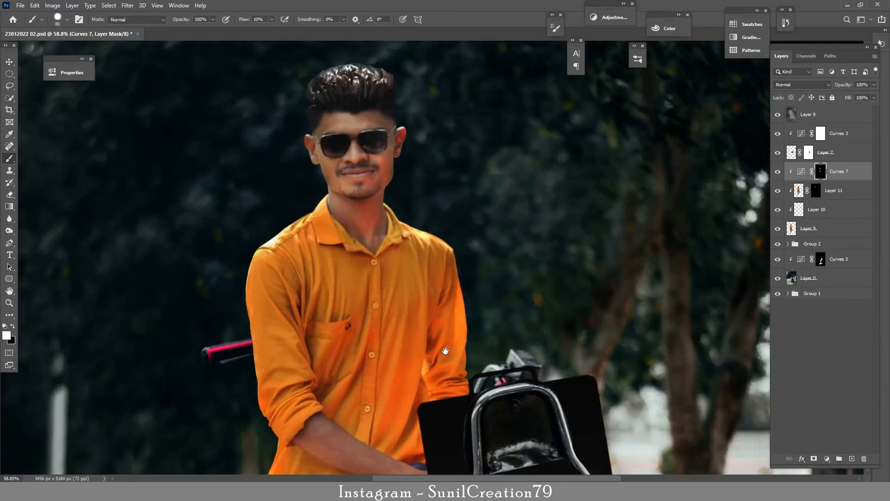
Step: Stamp only the man's layers into a new layer above Curves 7, duplicate it, and clip both layers to the man
left_click_drag(778, 115, 778, 153)
left_click_drag(778, 244, 778, 297)
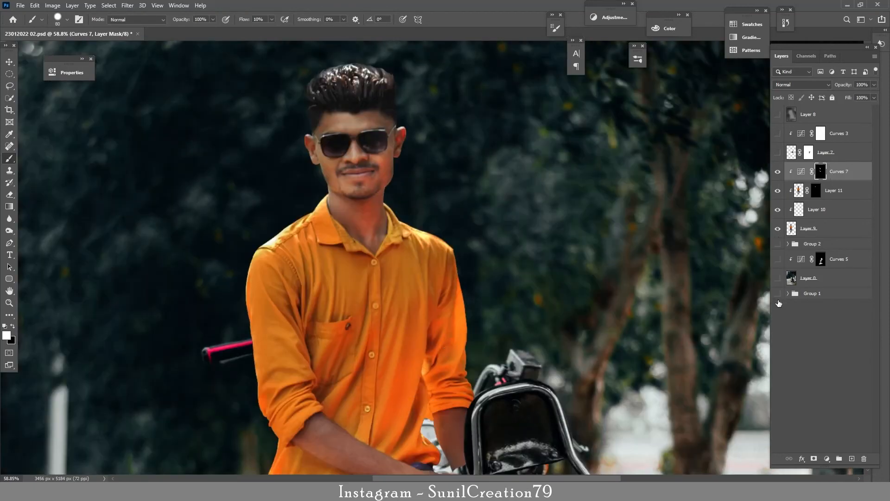
key("ctrl+alt+shift+e")
key("ctrl+j")
left_click(830, 191, "ctrl")
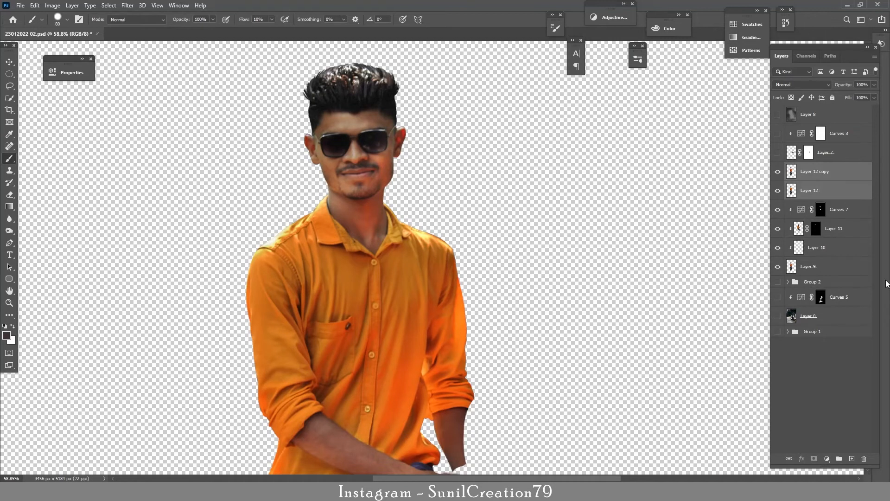
key("ctrl+alt+g")
left_click_drag(777, 115, 777, 202)
left_click_drag(777, 281, 778, 331)
Step: Apply a High Pass filter to Layer 12 copy and change the layer's blending mode
left_click(826, 172)
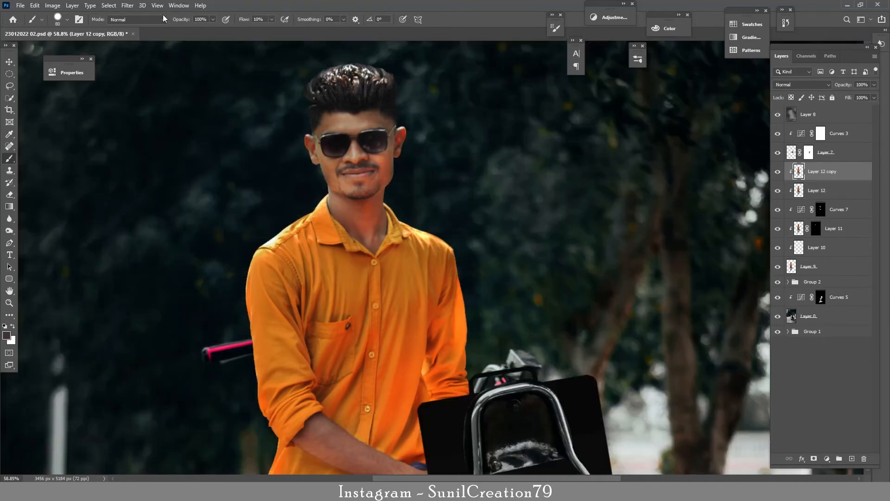
left_click(128, 5)
mouse_move(139, 191)
left_click(259, 202)
left_click(493, 117)
left_click(803, 85)
left_click(793, 200)
Step: Smooth the man's facial skin on Layer 12 using a soft Mixer Brush with Wet 10%, Load 75%, Mix 90% and Flow 100%
left_click(828, 190)
right_click(9, 159)
left_click(51, 185)
left_click(66, 20)
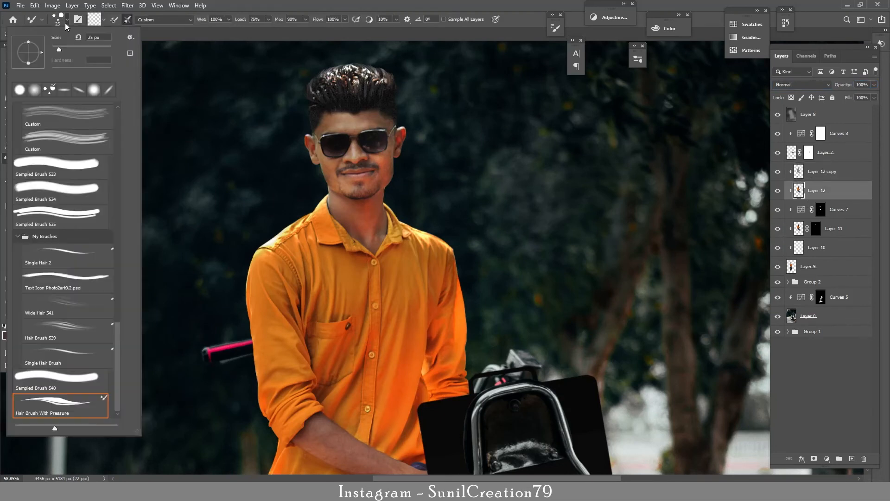
left_click_drag(119, 332, 118, 111)
left_click(70, 128)
left_click(237, 28)
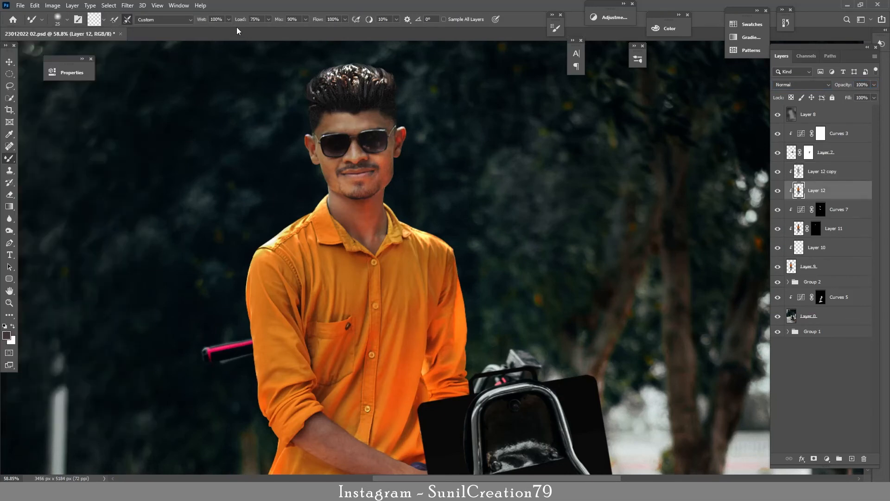
scroll(355, 171, "up", 3)
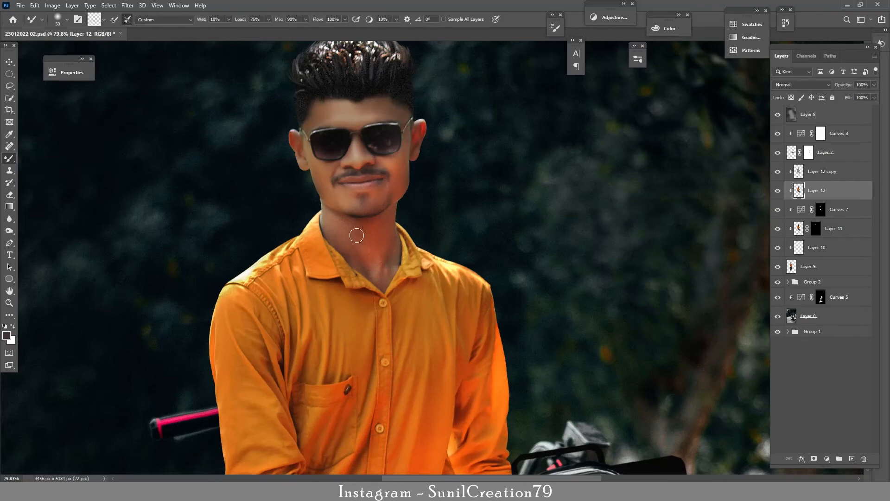
Step: Smooth the skin of the man's forearm on Layer 12 with an enlarged Mixer Brush
scroll(356, 236, "down", 7)
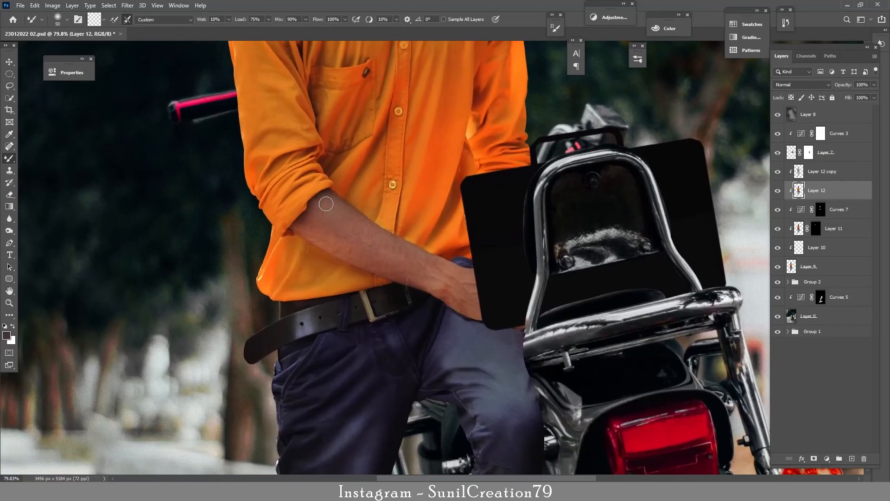
key("bracketright")
key("bracketright")
key("bracketright")
mouse_move(348, 217)
left_mouse_down()
mouse_move(377, 255)
mouse_move(327, 206)
mouse_move(377, 269)
mouse_move(431, 285)
left_mouse_up()
key("bracketleft")
key("bracketleft")
key("bracketleft")
Step: Reduce the opacity of the smoothed Layer 12 to 75%
scroll(421, 338, "down", 6)
key("ctrl+space")
left_click_drag(417, 214, 334, 199)
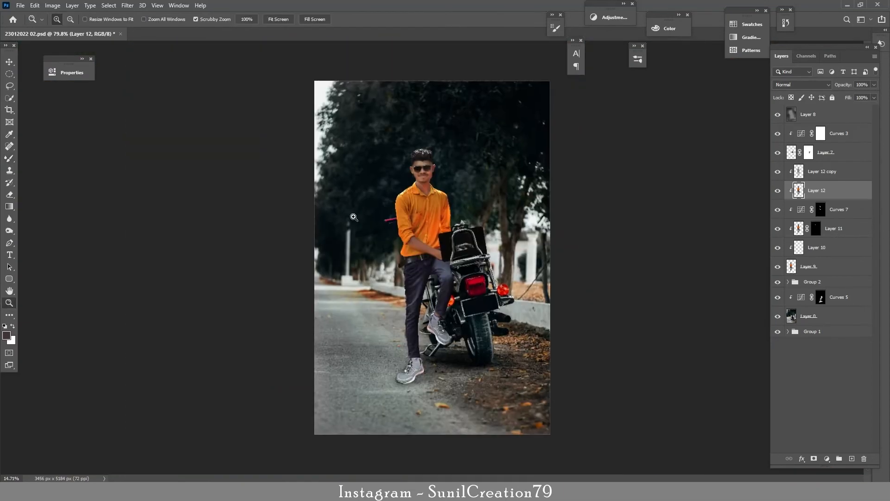
left_click_drag(425, 169, 508, 158)
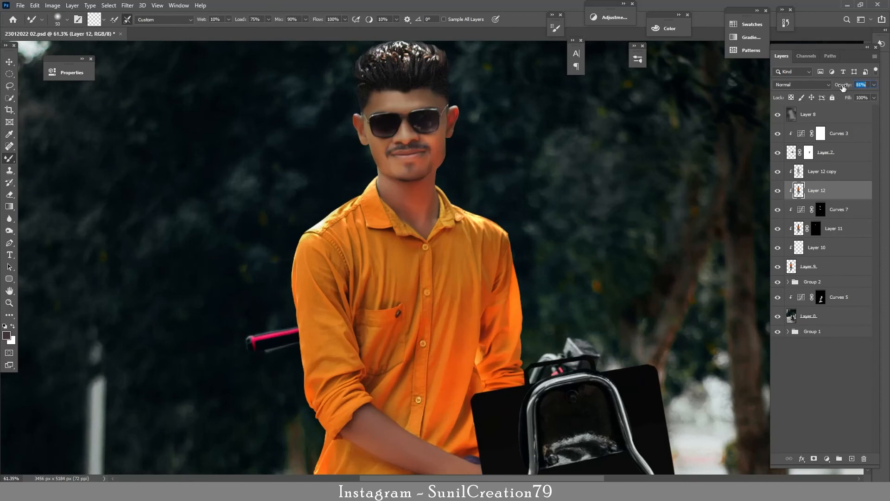
left_click_drag(857, 86, 858, 86)
key("ctrl+space")
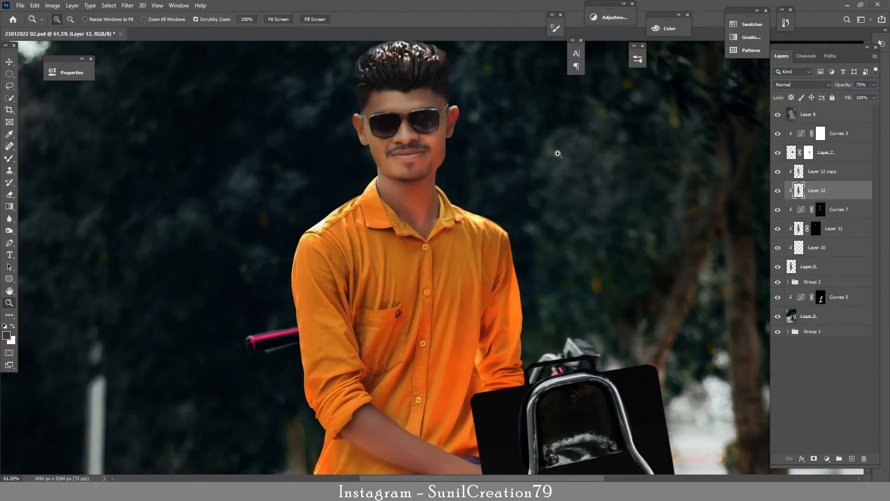
left_click_drag(558, 154, 476, 171)
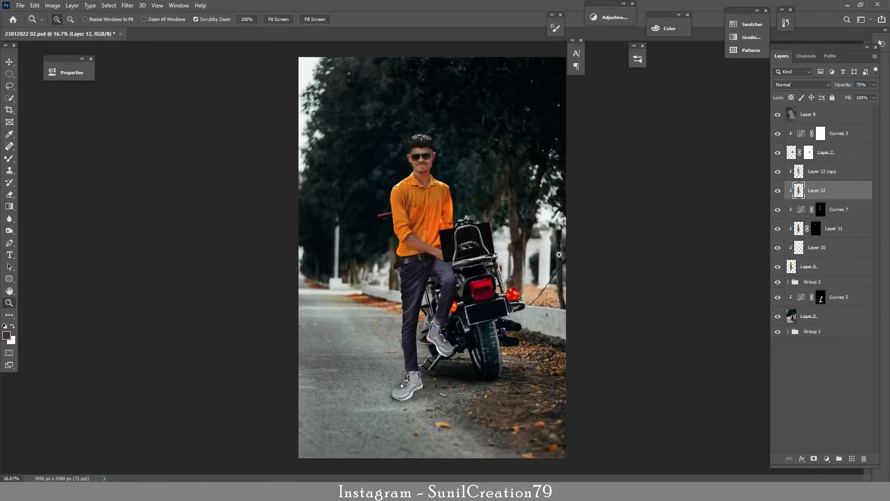
Step: Paint a black contact shadow beneath the standing shoe on a new layer above Group 2, using a flattened brush at 100% flow
left_click(812, 286)
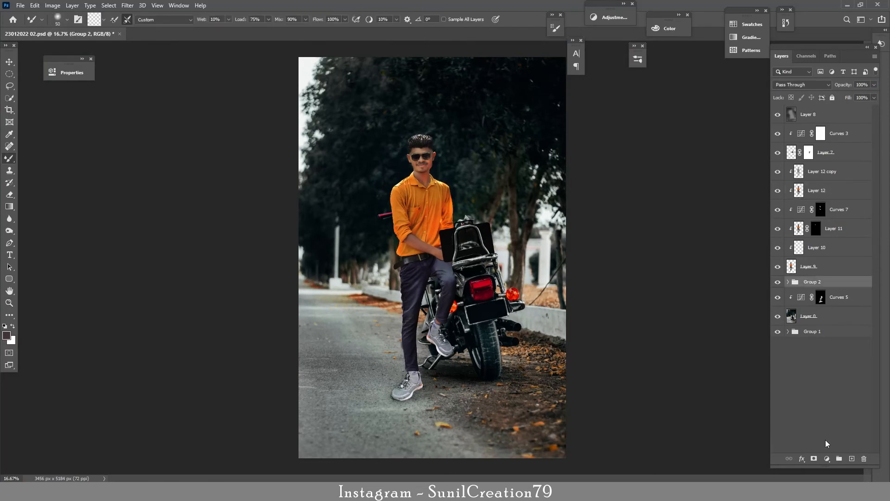
left_click(852, 459)
key("shift+b")
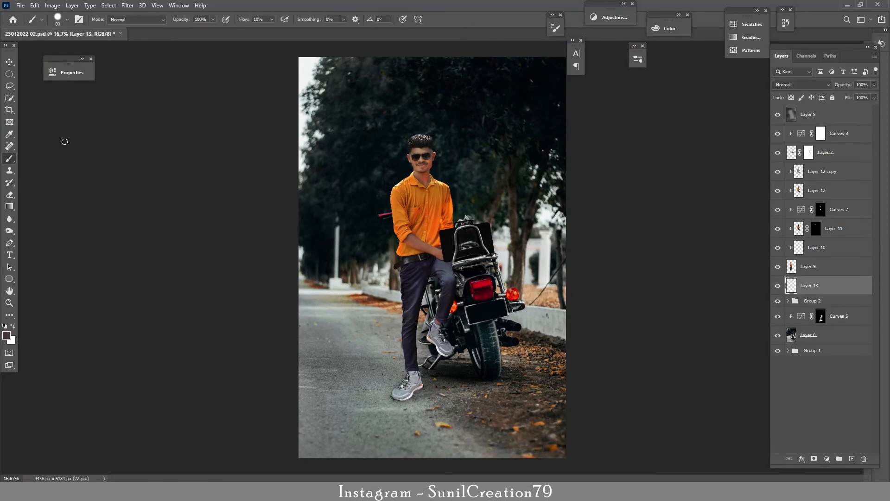
left_click(78, 20)
left_click_drag(514, 120, 514, 125)
left_click(556, 30)
left_click(66, 21)
left_click(67, 21)
left_click(67, 21)
left_click_drag(96, 69, 100, 73)
left_click(77, 24)
scroll(427, 383, "up", 4)
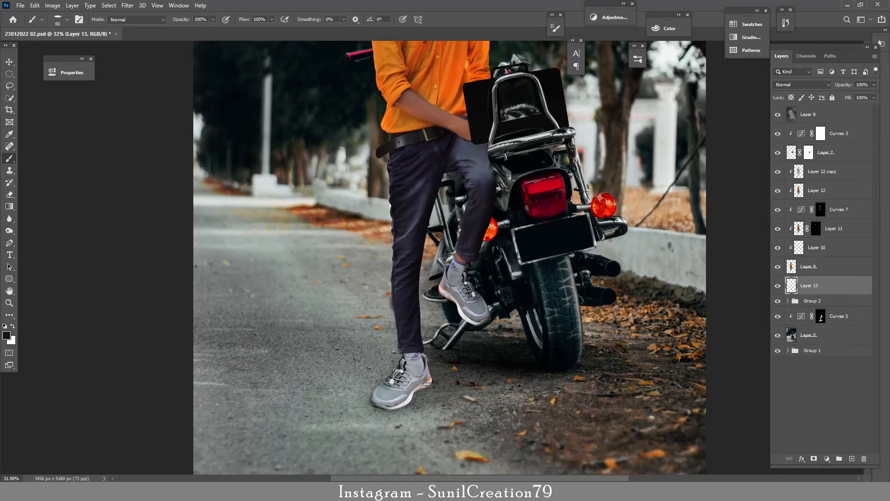
key("bracketright")
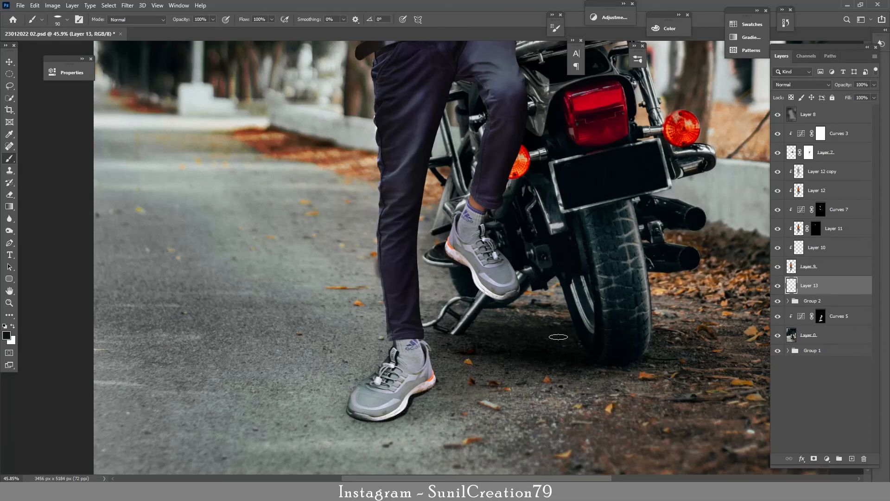
Step: Soften the shoe shadow with a Gaussian Blur and set its layer to Multiply at 65% opacity
left_click(127, 5)
left_click(266, 144)
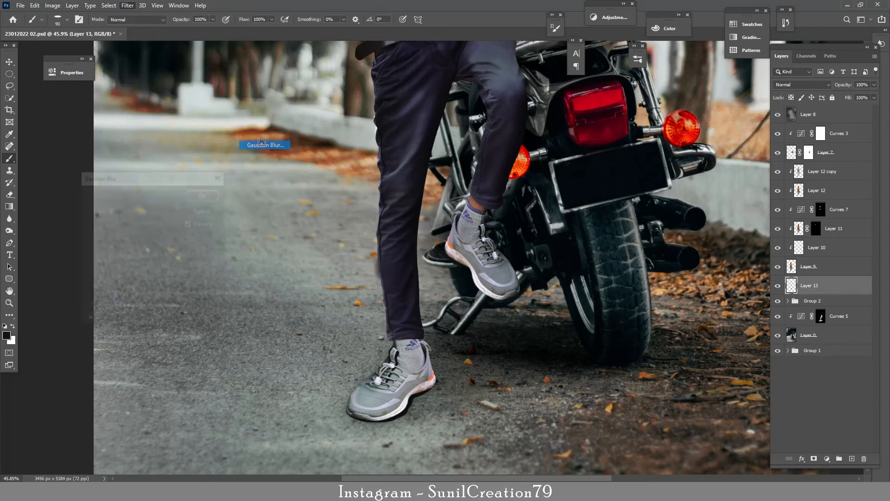
mouse_move(106, 321)
left_mouse_down()
mouse_move(118, 321)
mouse_move(104, 320)
left_mouse_up()
left_click(203, 195)
mouse_move(847, 87)
left_mouse_down()
mouse_move(829, 86)
mouse_move(848, 87)
left_mouse_up()
left_click(807, 85)
left_click(802, 122)
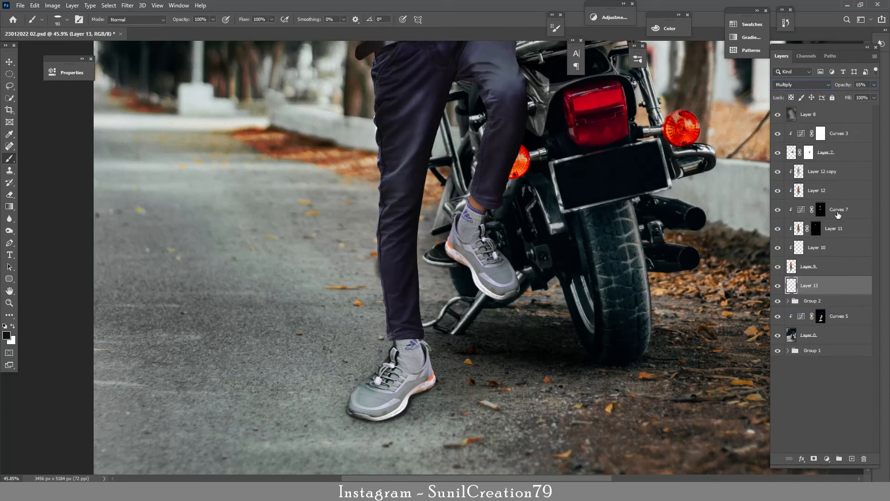
Step: Paint a black ground shadow below the raised shoe on a new layer, set to Multiply at 34% opacity
left_click(852, 458)
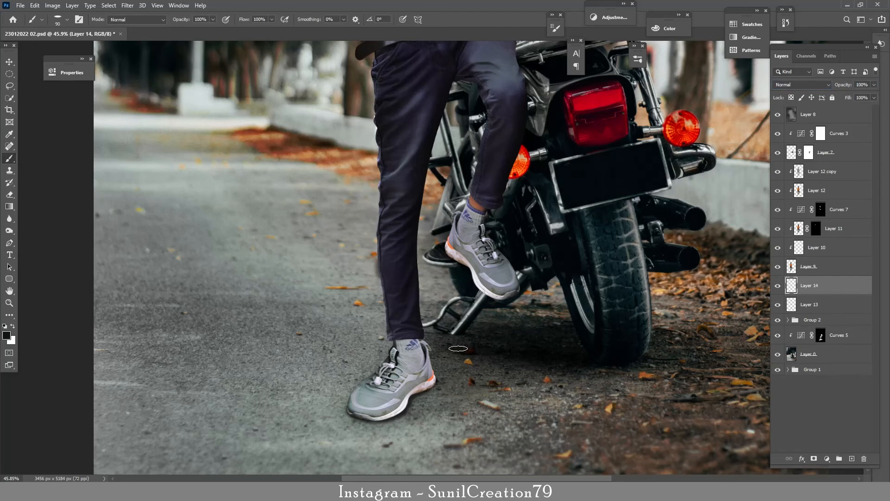
mouse_move(458, 348)
left_mouse_down()
mouse_move(503, 367)
mouse_move(459, 351)
mouse_move(484, 353)
left_mouse_up()
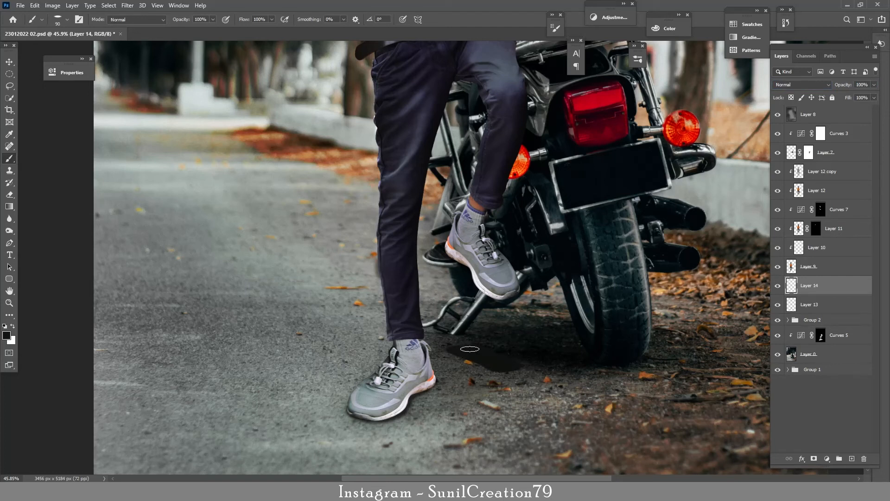
left_click_drag(846, 88, 842, 87)
left_click(801, 84)
left_click(802, 120)
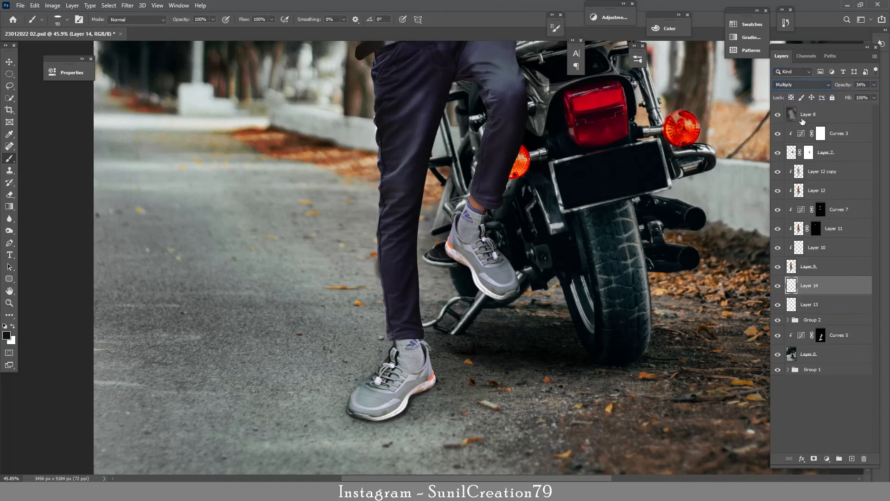
left_click(777, 288)
left_click(776, 288)
key("z")
mouse_move(507, 312)
left_mouse_down()
mouse_move(474, 381)
mouse_move(457, 374)
left_mouse_up()
key("b")
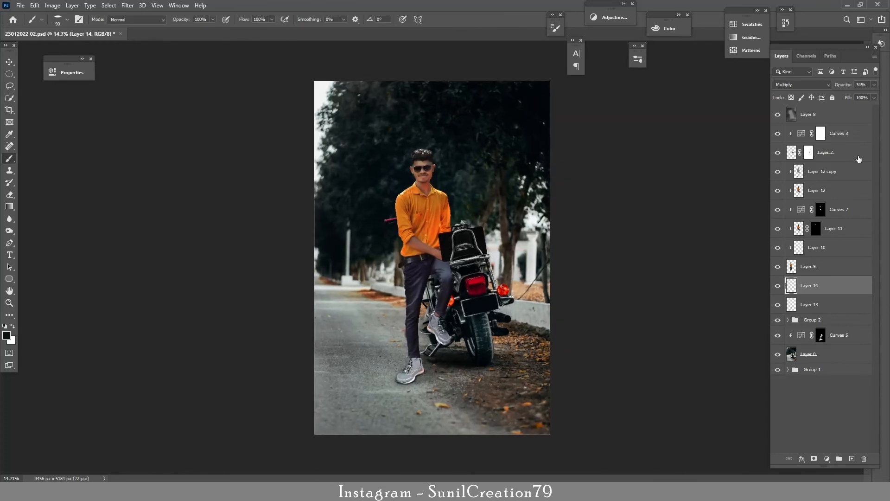
Step: Add a gray-filled layer above Layer 8 and set its blending mode to Overlay
left_click(830, 115)
left_click(852, 459)
key("shift+F5")
left_click(503, 124)
left_click(801, 85)
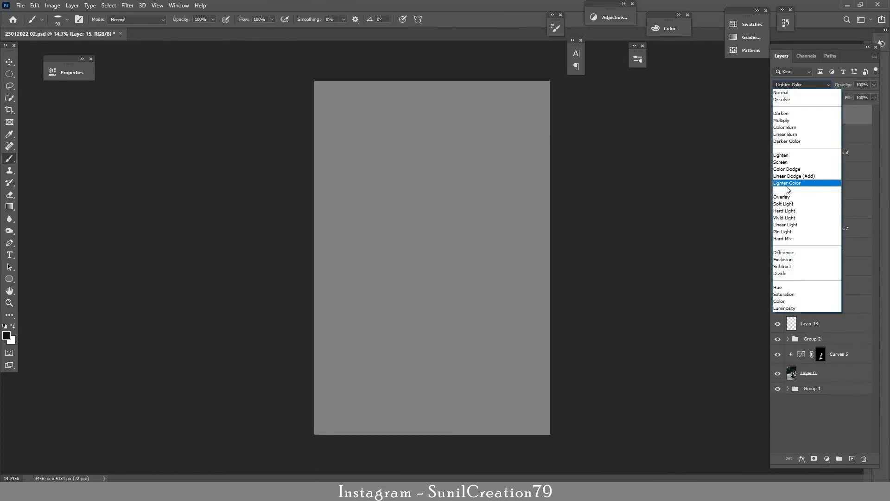
left_click(789, 182)
Step: Brighten the man and motorcycle on Layer 15 with a large Dodge tool brush set to Midtones at 10% exposure
key("o")
key("bracketright")
key("bracketright")
key("bracketright")
key("bracketright")
key("bracketright")
key("bracketright")
key("bracketright")
key("bracketright")
key("bracketright")
key("bracketright")
key("bracketright")
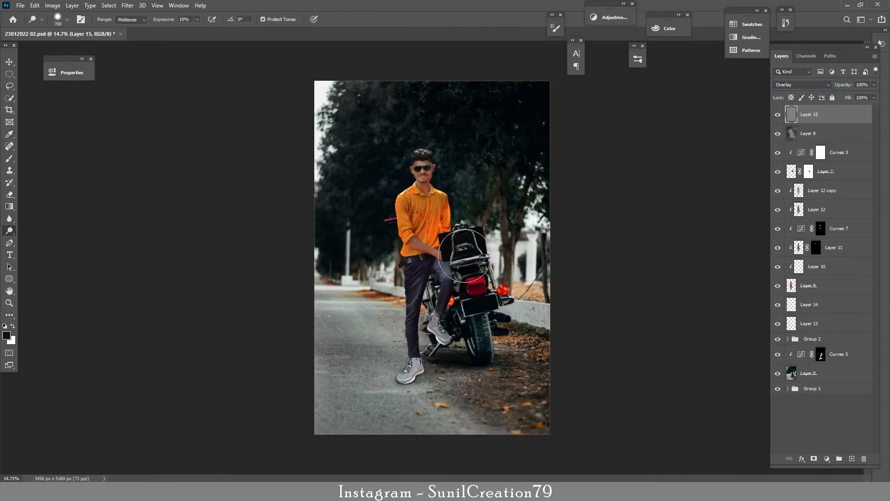
mouse_move(463, 251)
left_mouse_down()
mouse_move(417, 228)
mouse_move(469, 260)
mouse_move(412, 322)
left_mouse_up()
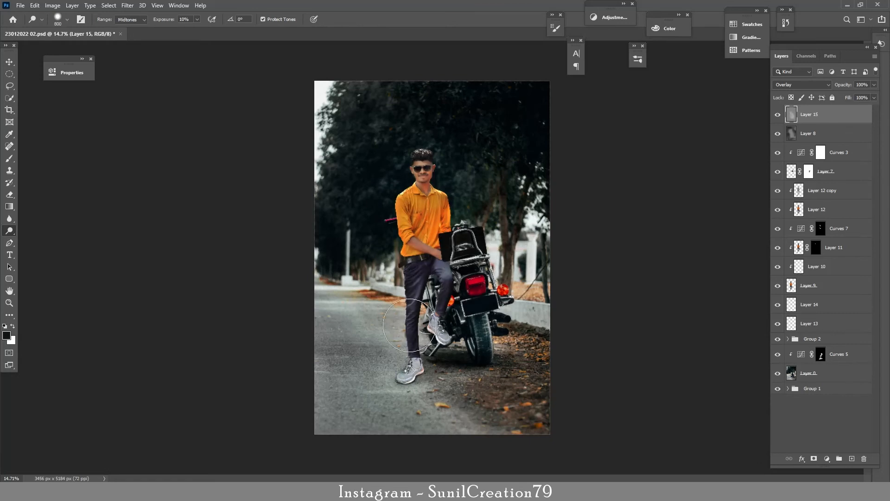
left_click(778, 115)
left_click(779, 117)
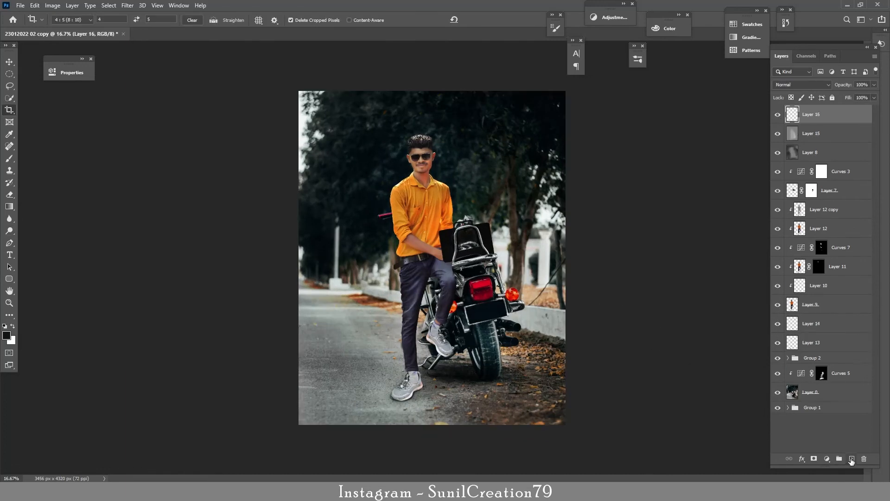
Step: Set up an enlarged brush at 10% flow, move Layer 16 directly above Layer 12 copy, and clip it to the man
key("b")
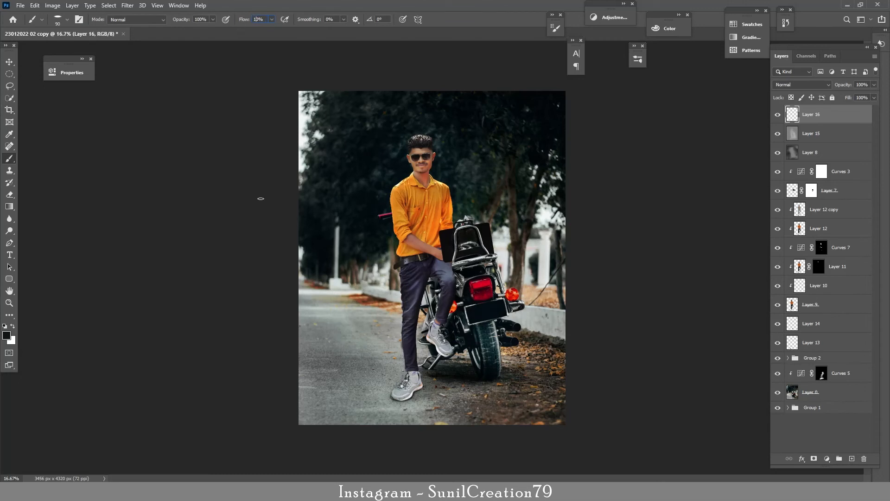
key("bracketright")
key("bracketright")
key("bracketright")
key("bracketright")
key("bracketright")
left_click_drag(807, 114, 822, 198)
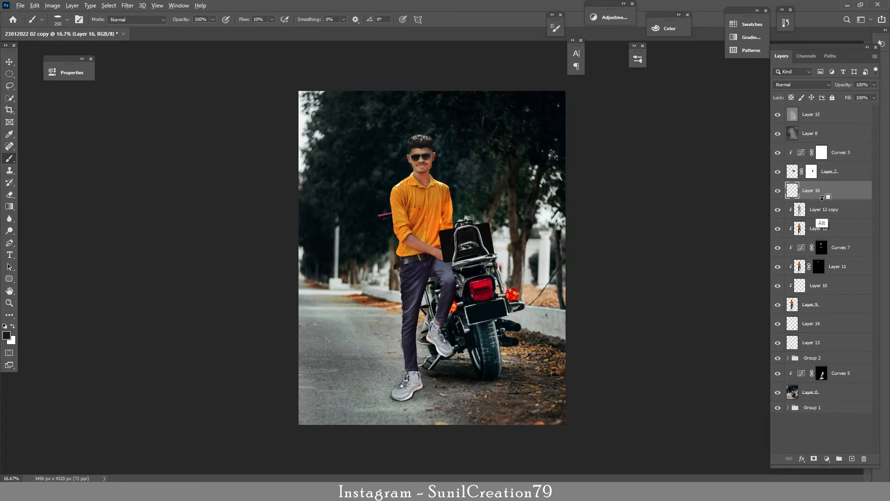
left_click(823, 198, "alt")
Step: Darken the man's trousers and shoes on Layer 16 with a 400 px black brush, and lower the layer's opacity to 43%
key("bracketright")
key("bracketright")
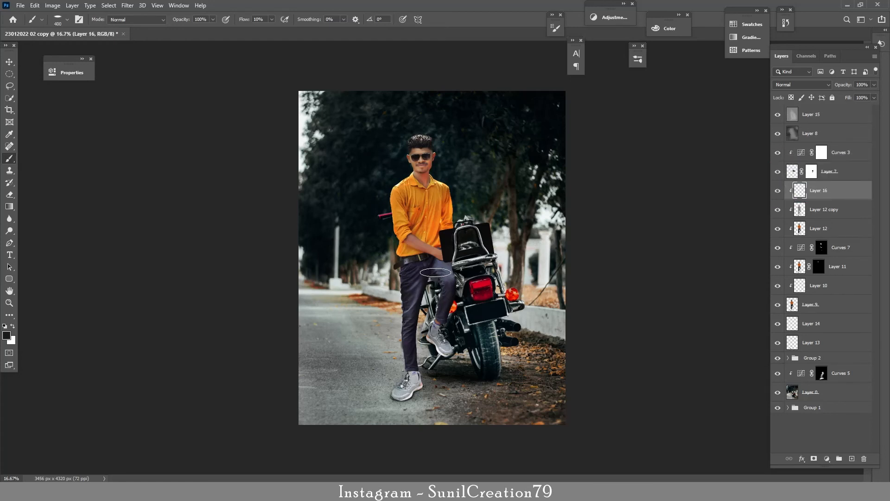
mouse_move(436, 272)
left_mouse_down()
mouse_move(437, 332)
mouse_move(435, 342)
mouse_move(440, 302)
mouse_move(428, 338)
mouse_move(454, 348)
mouse_move(406, 353)
mouse_move(413, 283)
mouse_move(405, 388)
mouse_move(430, 389)
mouse_move(411, 396)
mouse_move(433, 327)
left_mouse_up()
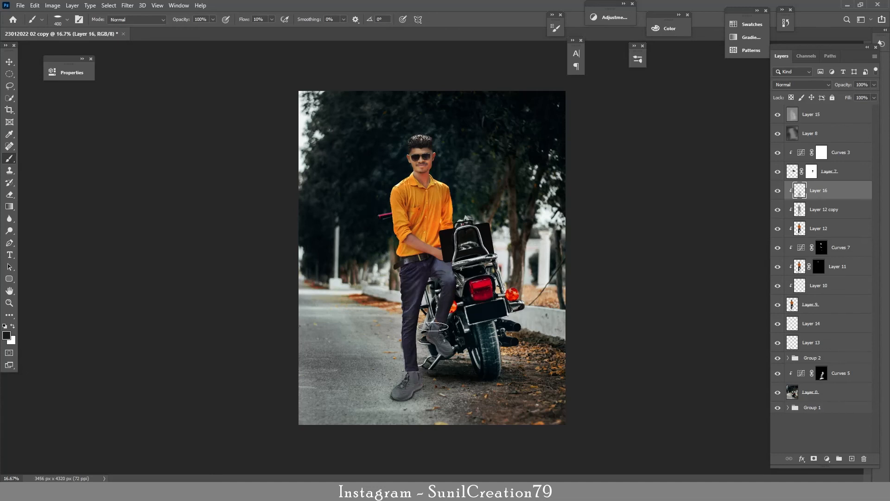
left_click_drag(849, 87, 843, 87)
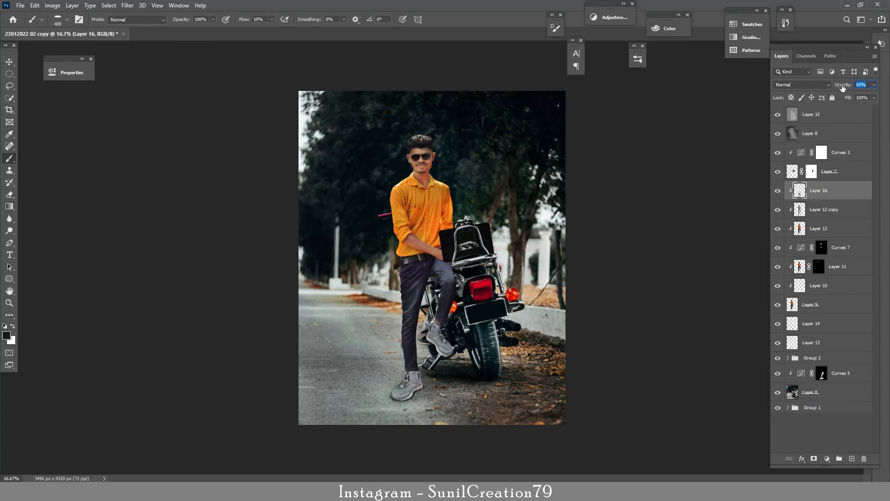
left_click(778, 191)
left_click(778, 190)
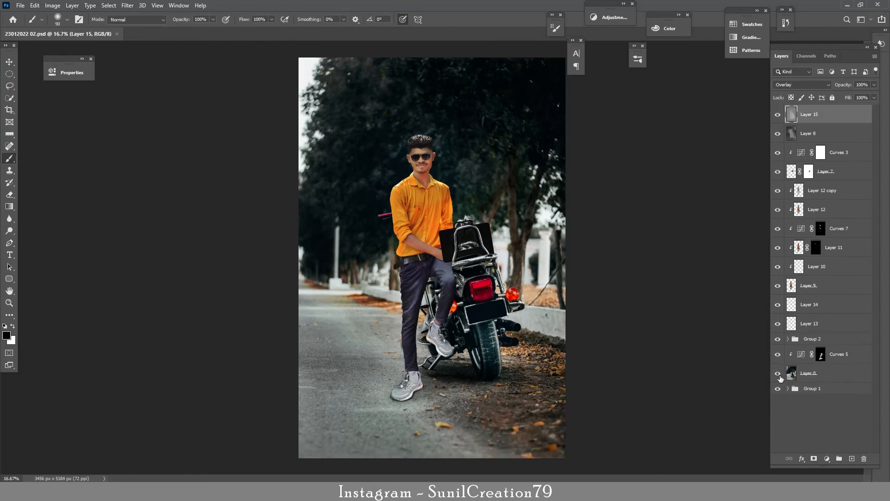
Step: With only the motorcycle layer shown, outline its left orange indicator with a pen path, load it as a selection, and restore all layers
left_click(779, 374, "alt")
left_click_drag(458, 303, 447, 283)
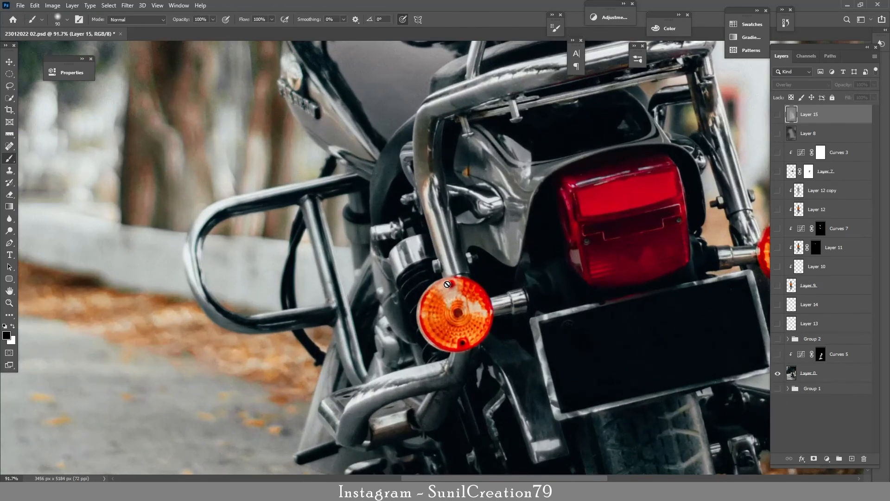
key("p")
left_click(443, 279)
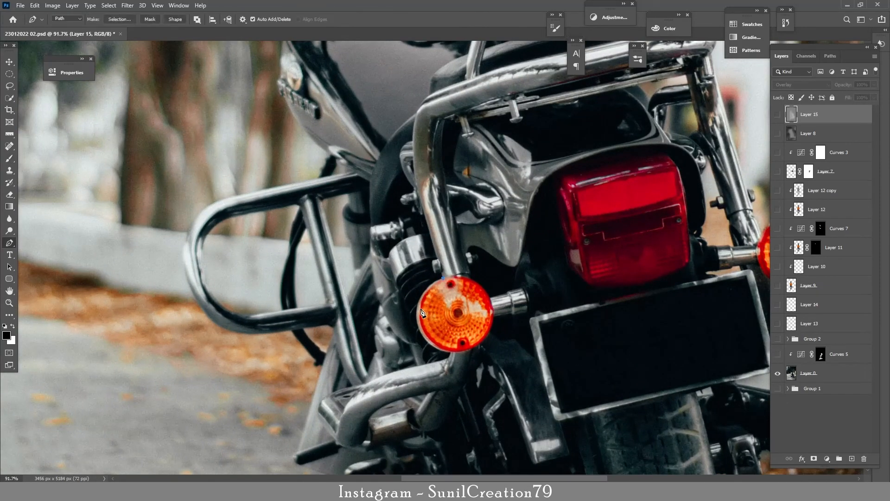
left_click_drag(427, 341, 455, 390)
left_click_drag(490, 334, 517, 282)
left_click(523, 288, "alt")
left_click(508, 291)
left_click(505, 294)
left_click(489, 297)
left_click_drag(443, 278, 406, 291)
key("ctrl+Return")
key("ctrl+space")
left_click_drag(530, 274, 475, 296)
left_click(777, 374, "alt")
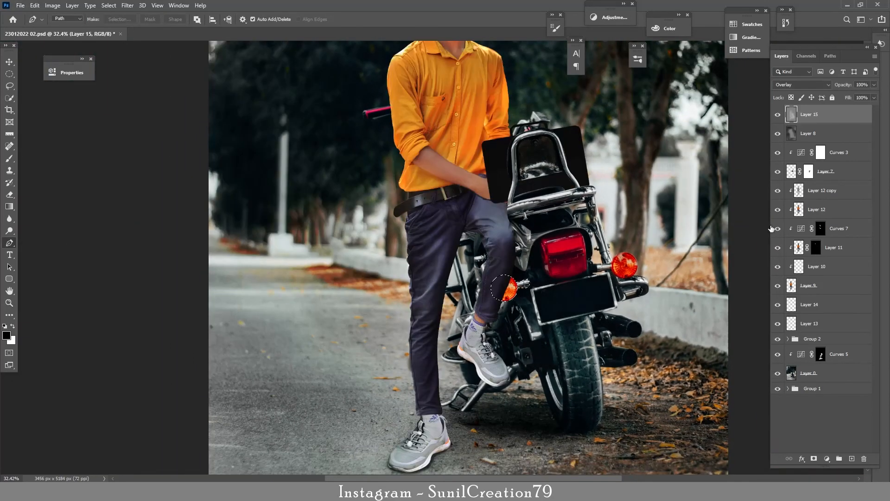
Step: Add a layer mask to Layer 9 from the indicator selection and invert it to hide that area of the man
left_click(814, 269)
left_click(813, 286)
left_click(814, 458)
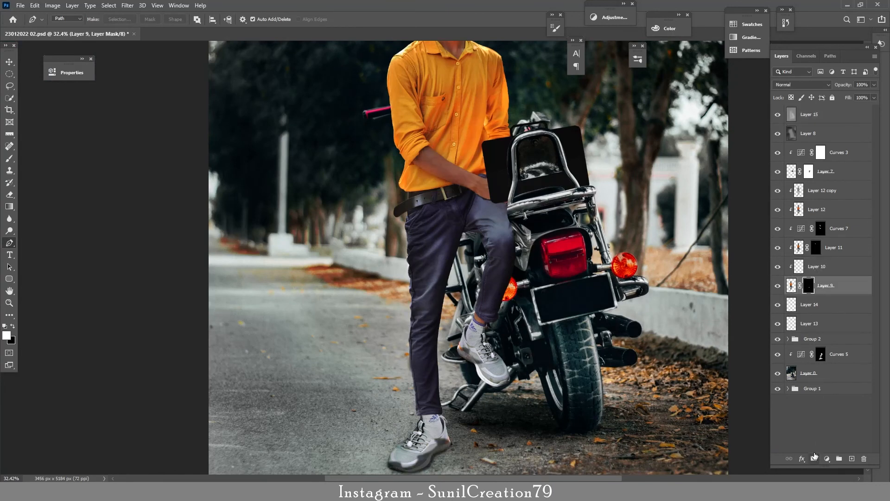
key("ctrl+i")
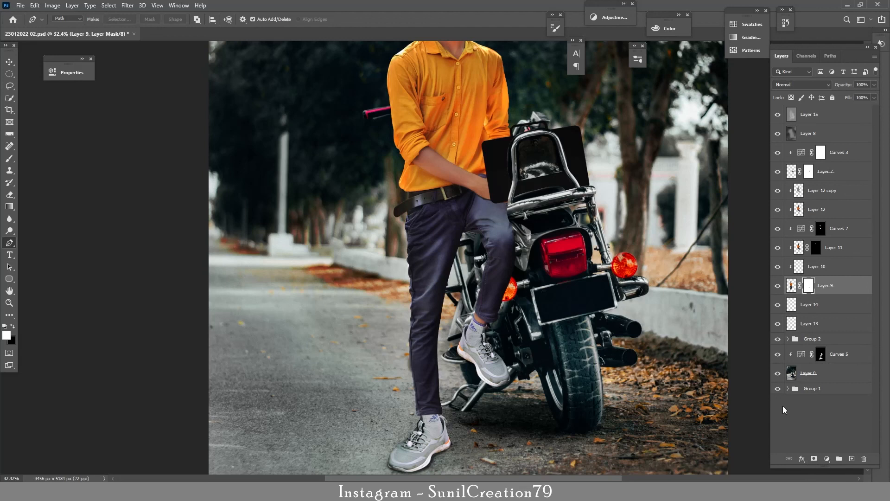
Step: Mask the same indicator area out of Layer 12 with a layer mask that hides the selection
left_click(814, 211)
left_click(814, 458, "alt")
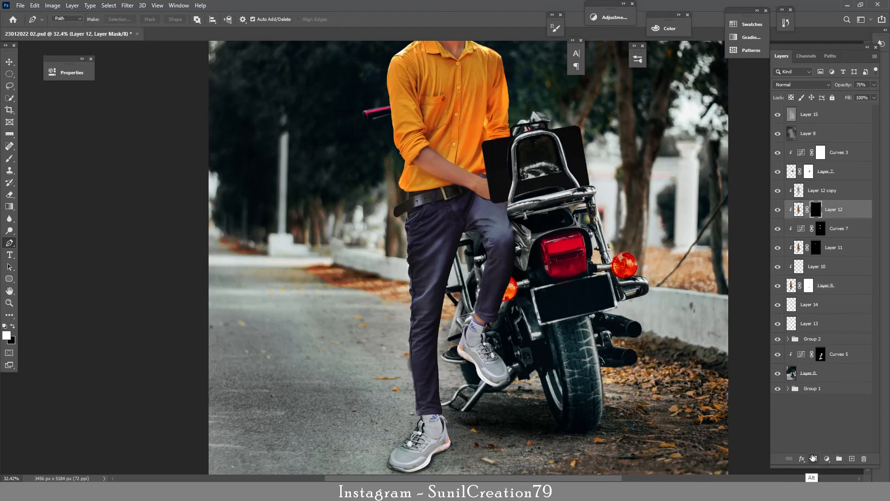
key("ctrl+z")
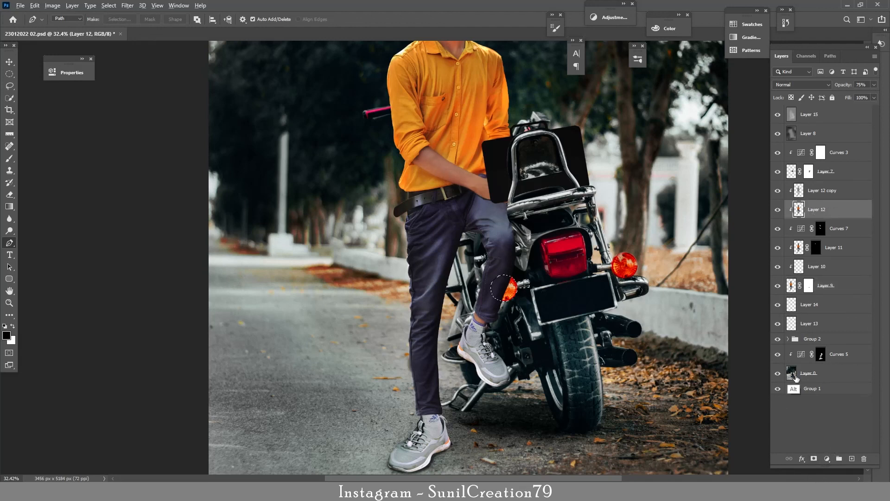
left_click(812, 456, "alt")
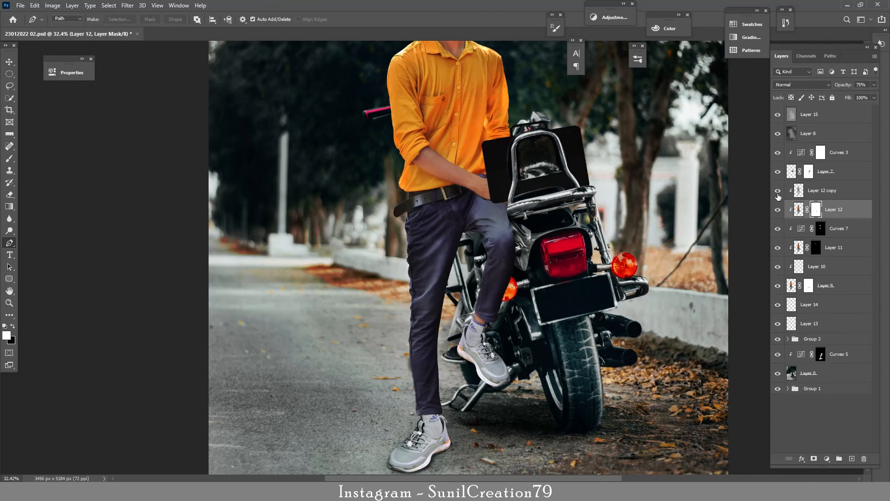
Step: Toggle the layers around the indicator to compare their effect, and leave Group 2 hidden
left_click(778, 285)
left_click(778, 286)
left_click(778, 339)
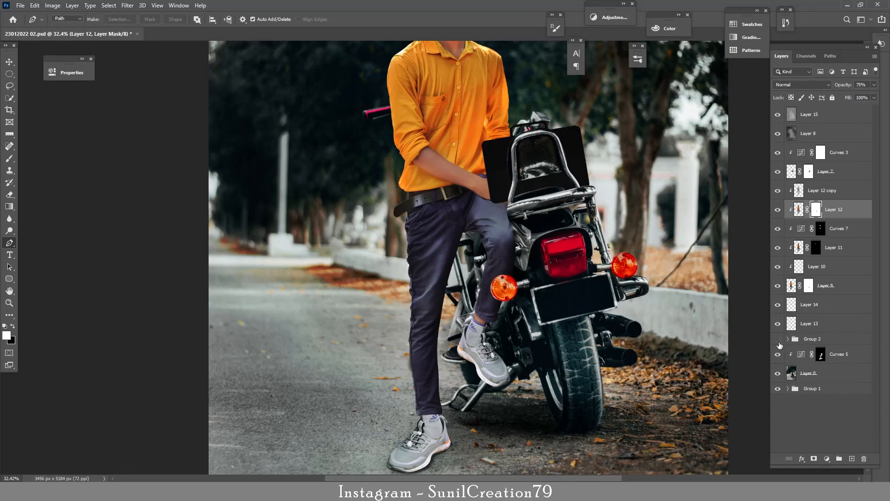
left_click(778, 354)
left_click(778, 354)
Step: Target Layer 9's mask for touch-ups around the orange indicator and set the Brush tool to 25 px
key("z")
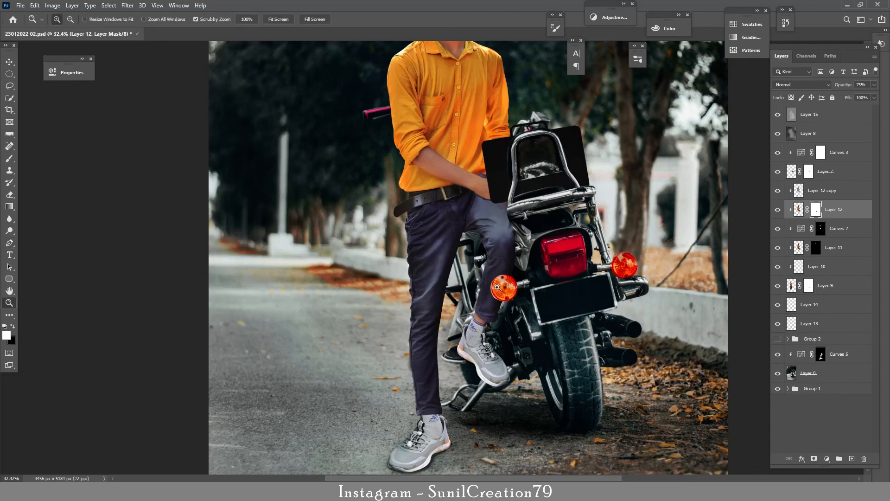
left_click_drag(498, 287, 768, 283)
left_click(809, 285)
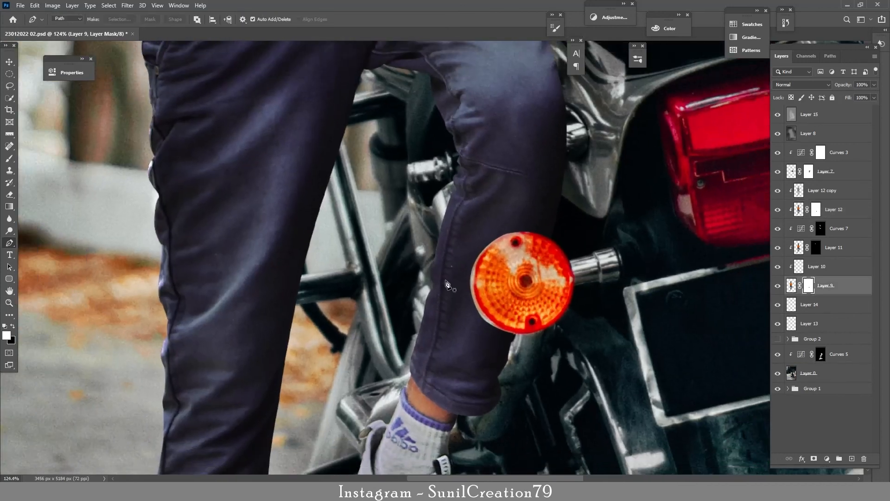
key("b")
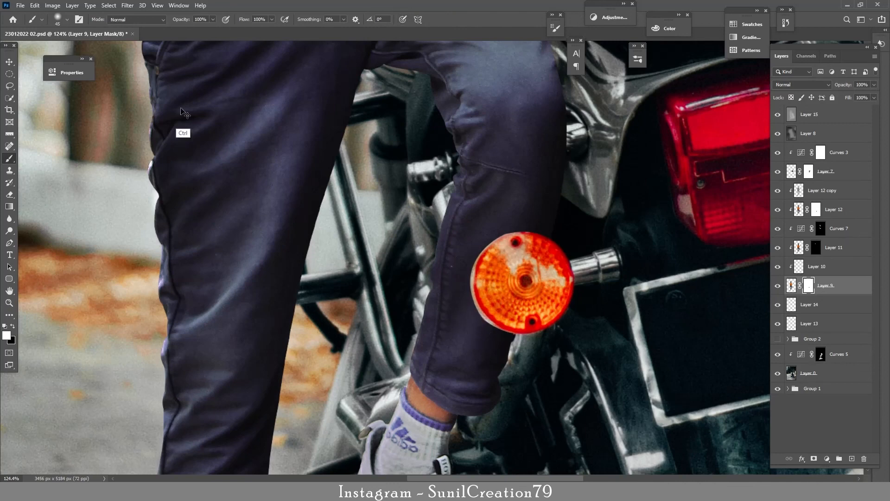
left_click(67, 20)
left_click(66, 19)
key("bracketleft")
key("bracketleft")
key("bracketleft")
key("bracketleft")
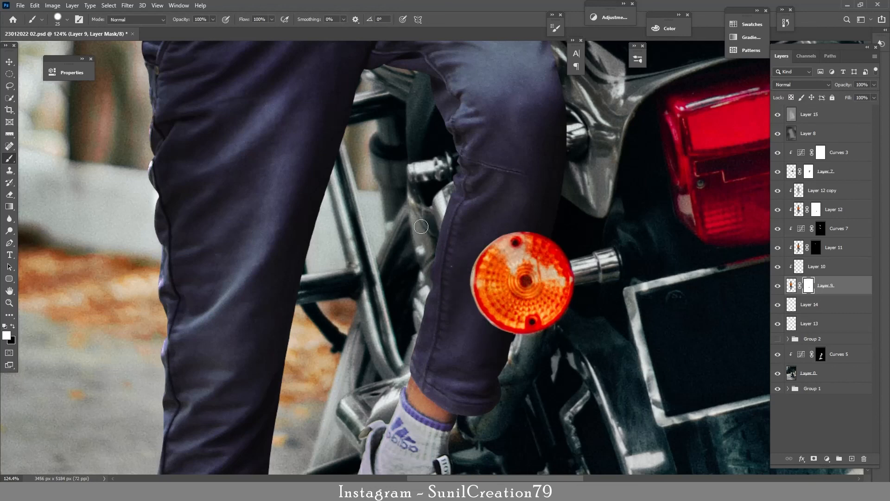
key("ctrl+space")
left_click_drag(413, 252, 369, 280)
mouse_move(452, 185)
left_mouse_down()
mouse_move(488, 186)
mouse_move(456, 188)
left_mouse_up()
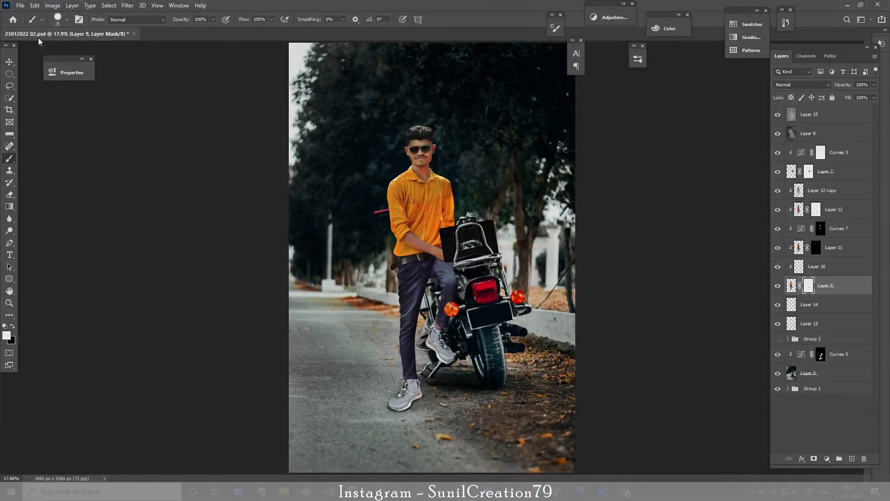